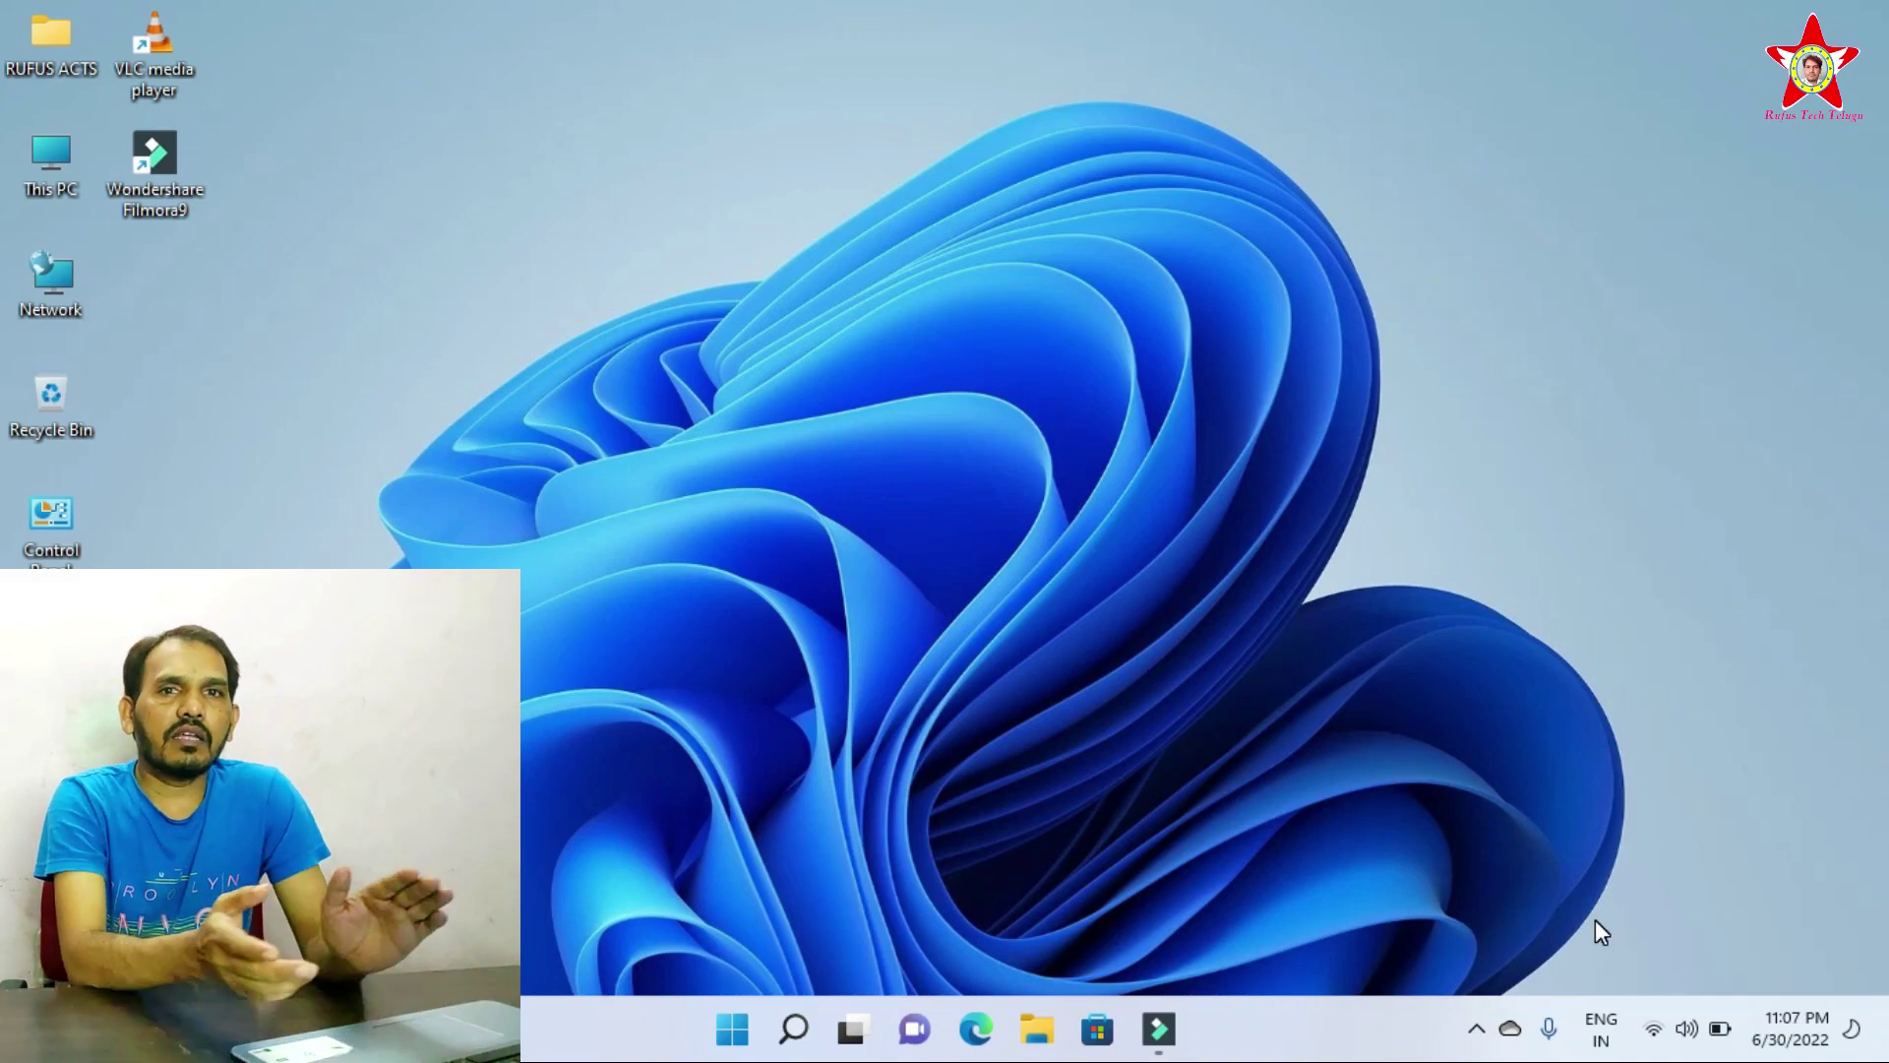
{"action": "left_click", "coordinate": [736, 1031]}
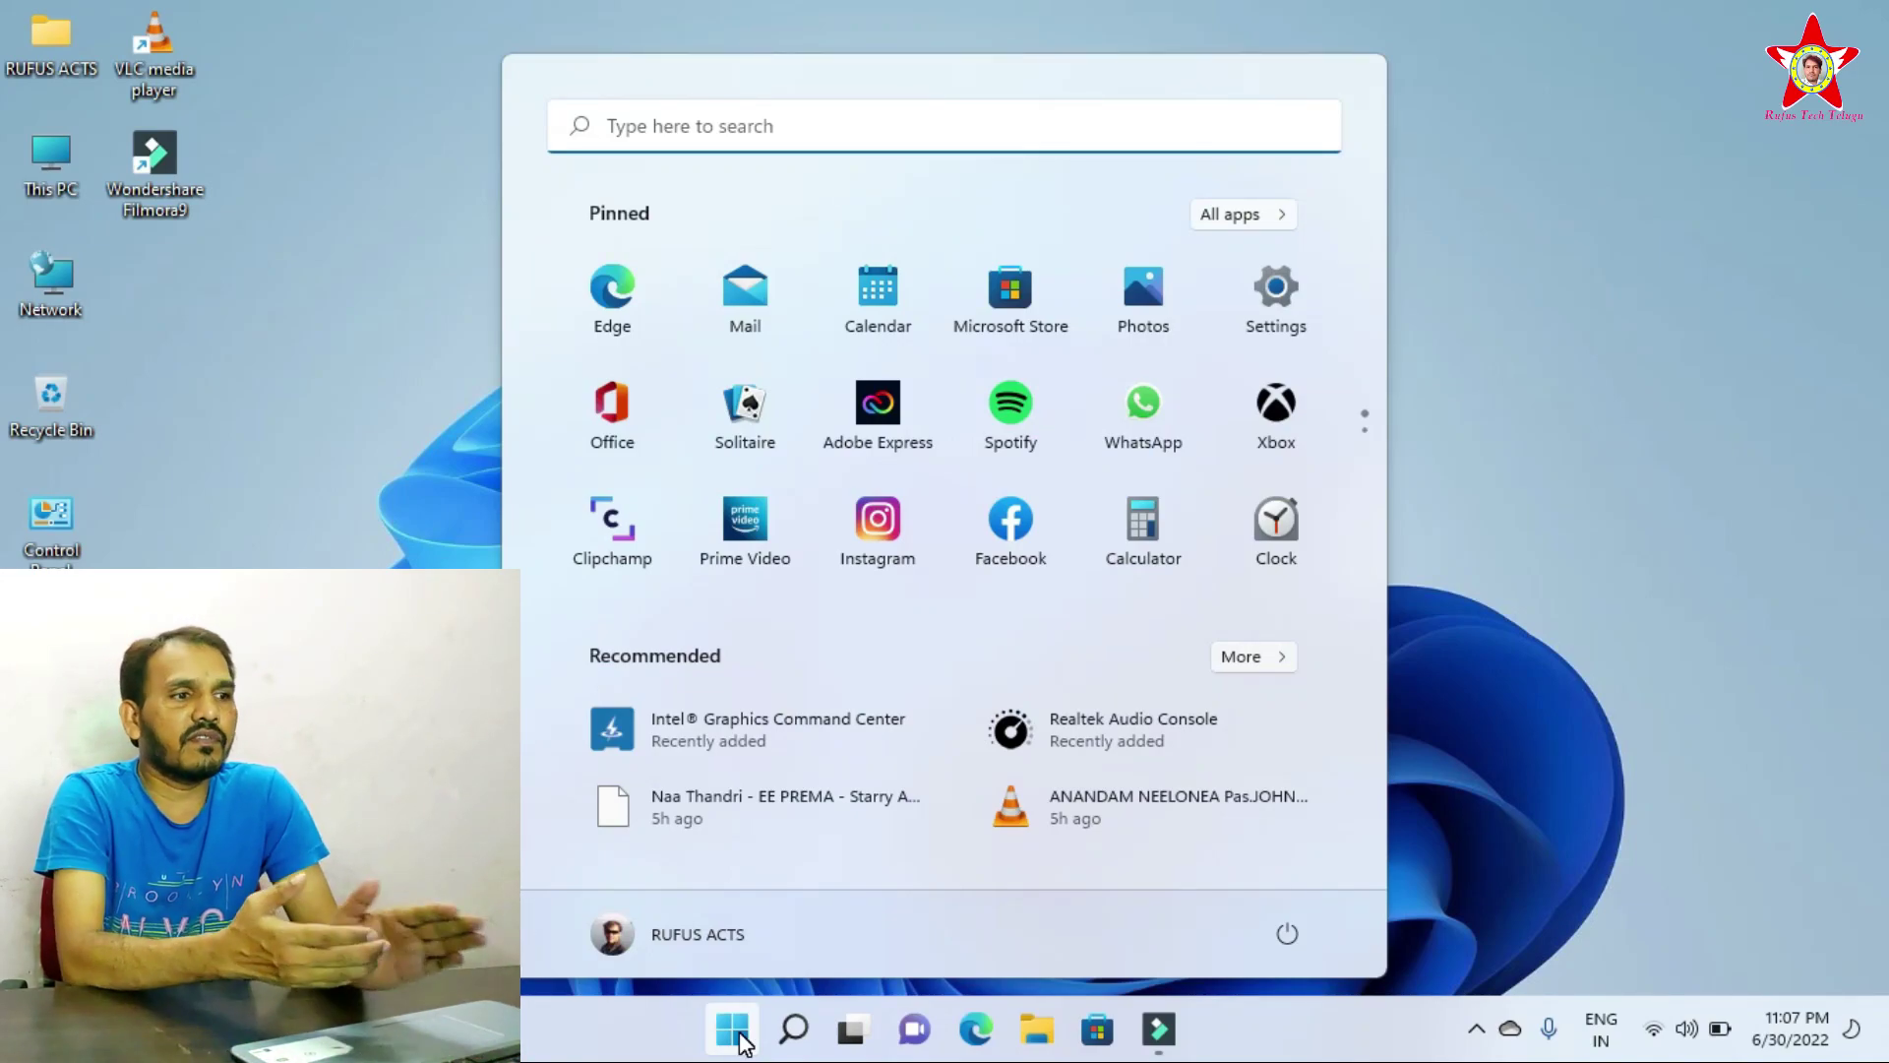
{"action": "left_click", "coordinate": [736, 1031]}
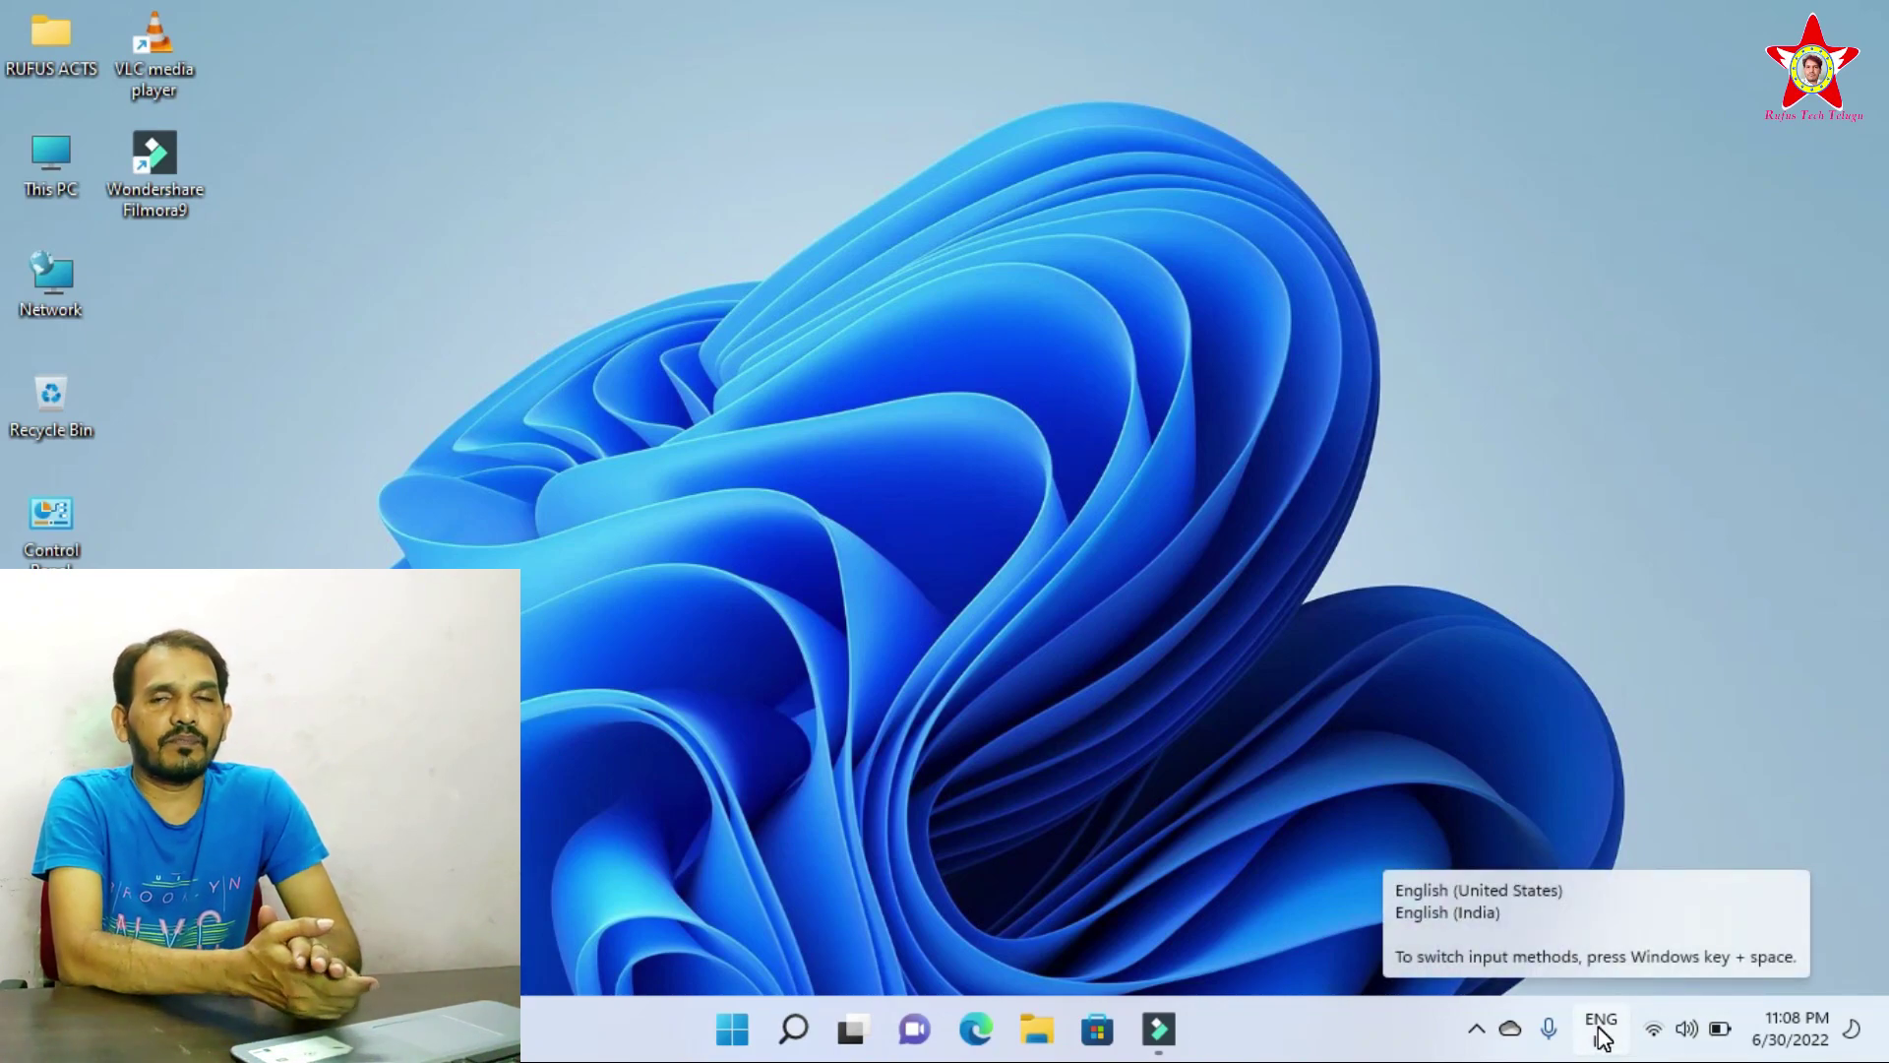
Open the Language & region settings from the keyboard layout switcher and go to the preferred languages.
{"action": "left_click", "coordinate": [1602, 1035]}
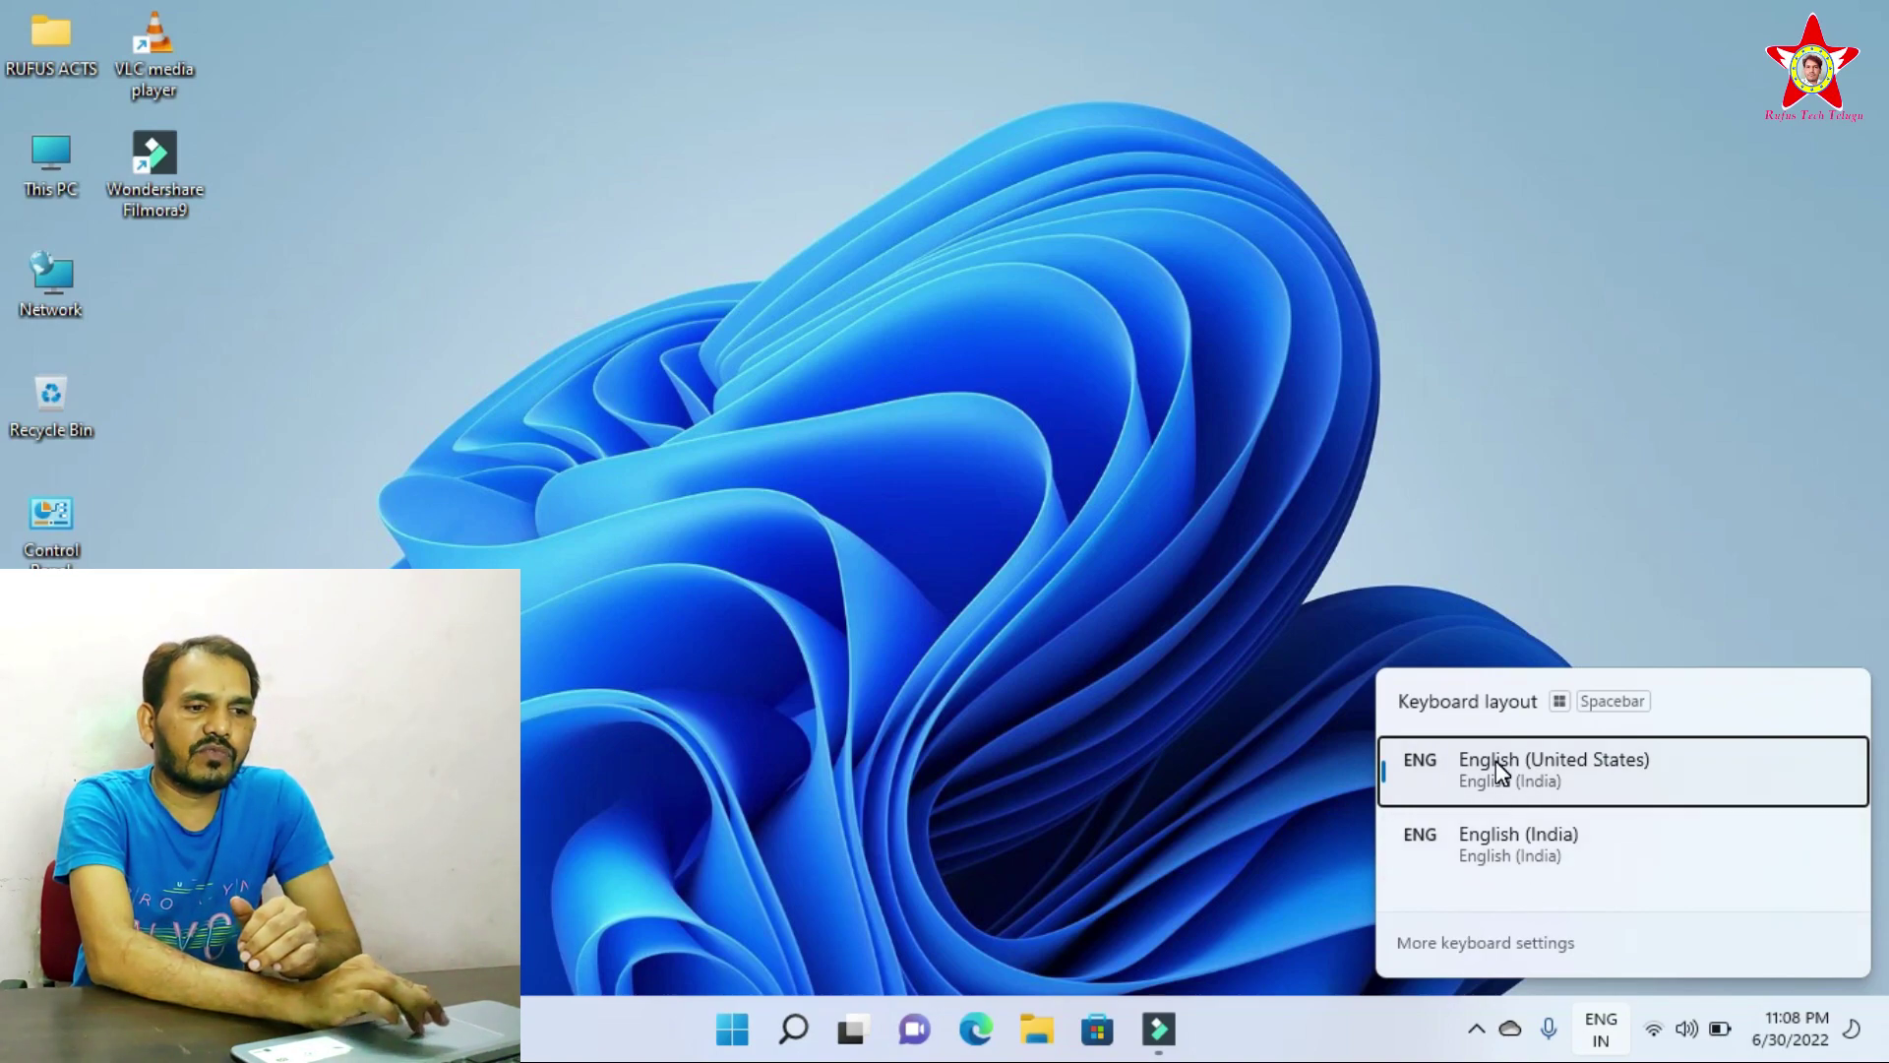
{"action": "left_click", "coordinate": [1479, 946]}
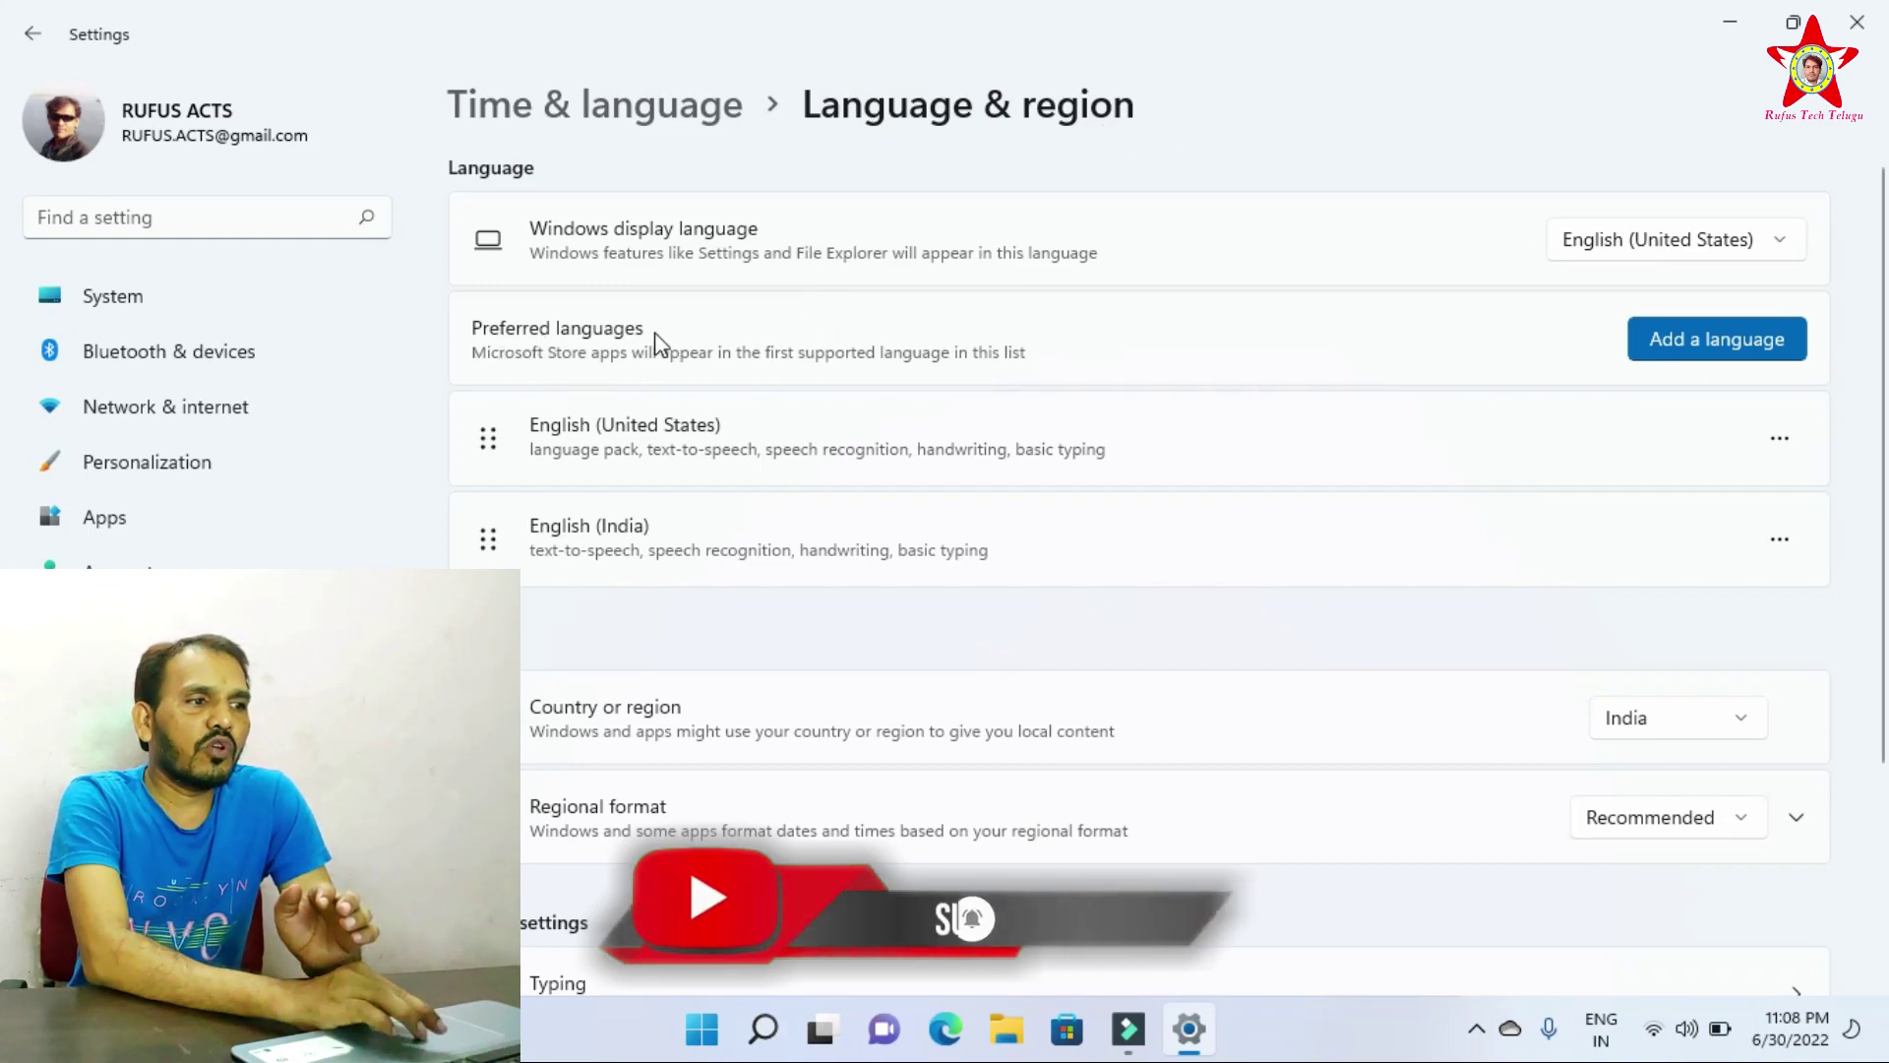
{"action": "left_click", "coordinate": [561, 319]}
{"action": "left_click", "coordinate": [596, 330]}
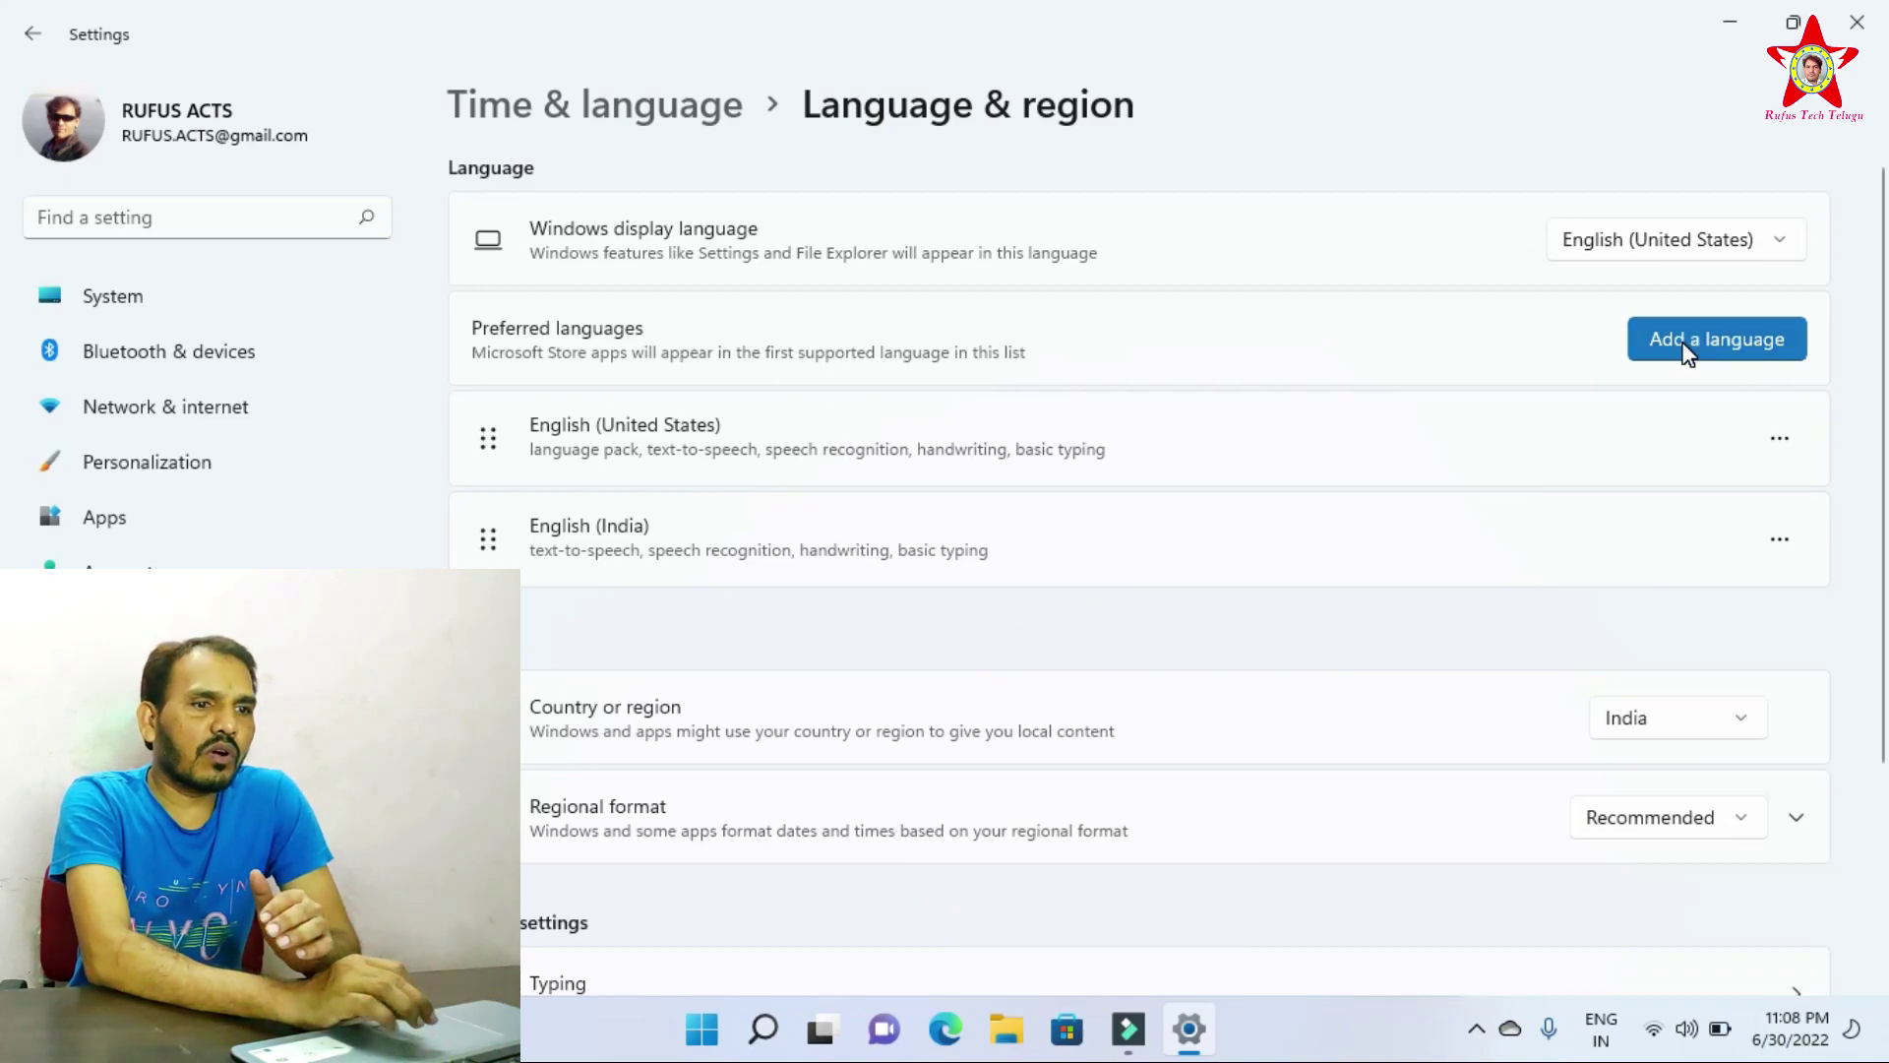
Add Telugu as a preferred language and install it with its language pack, without setting it as the Windows display language.
{"action": "left_click", "coordinate": [1680, 340]}
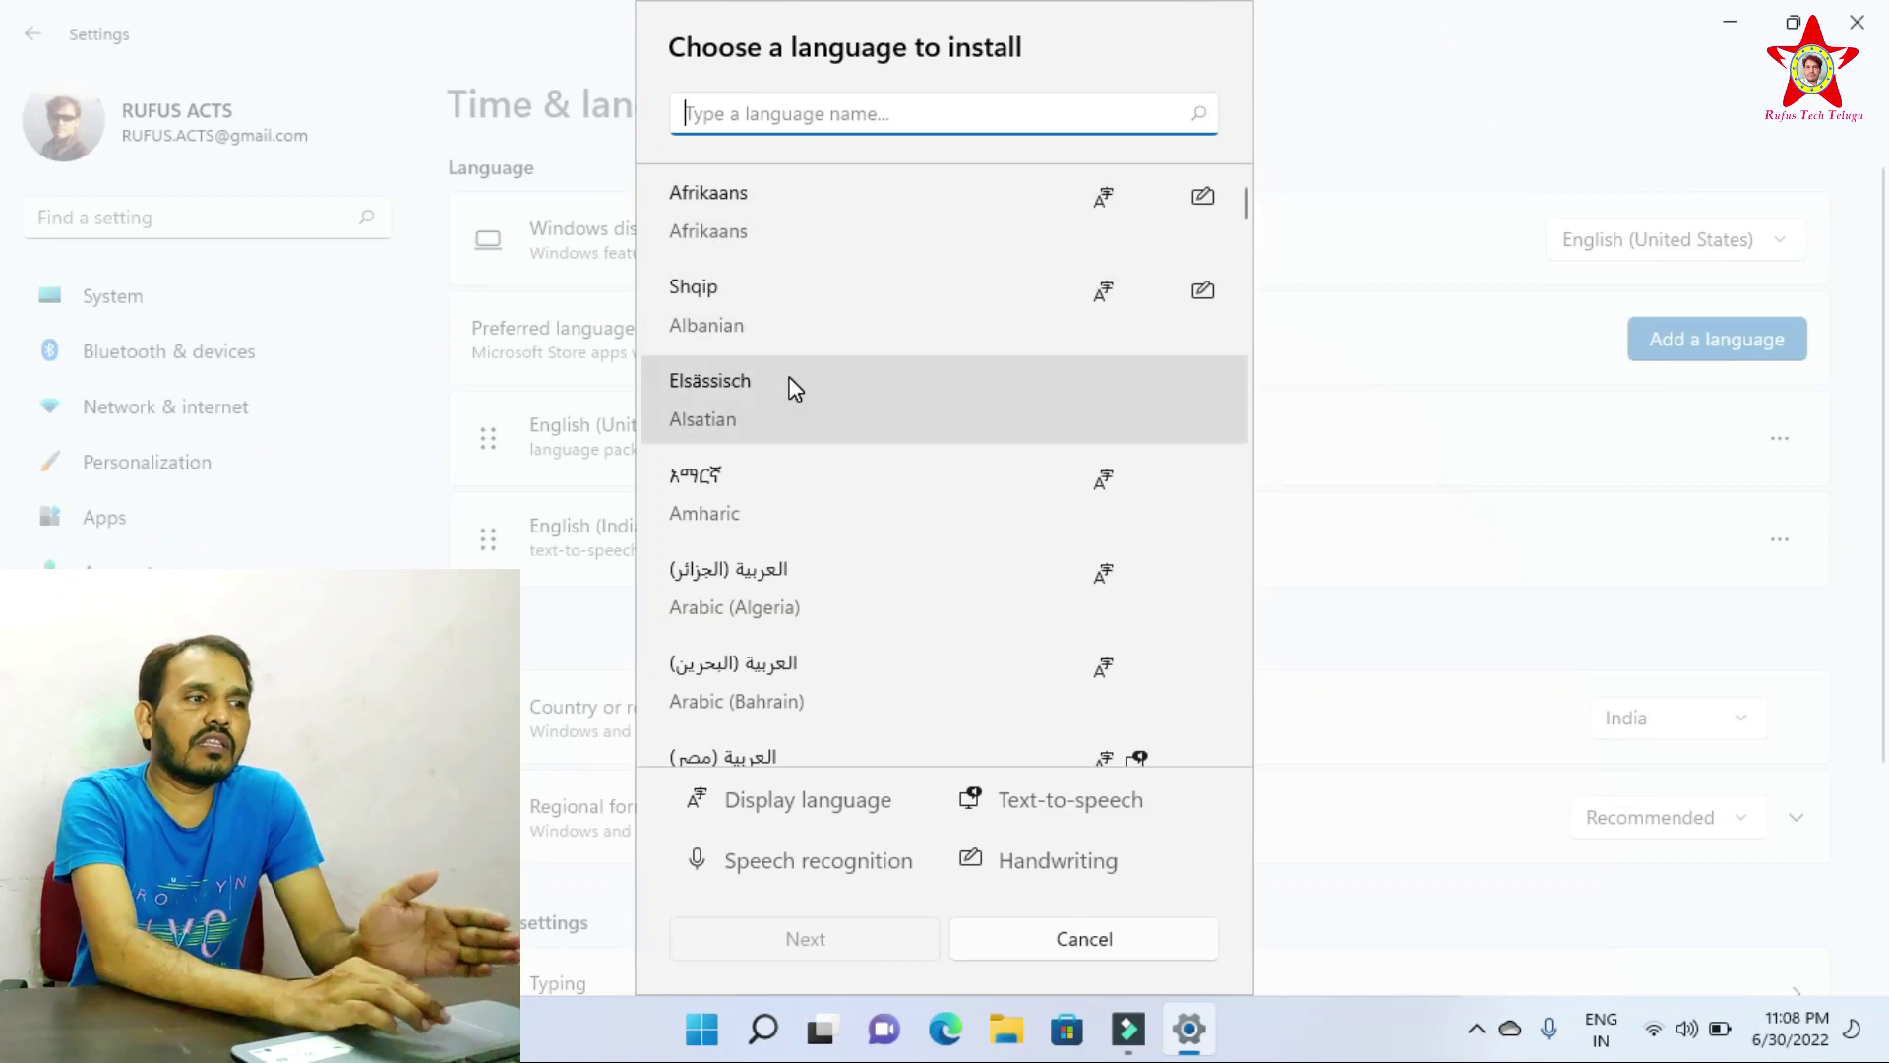
{"action": "scroll", "coordinate": [795, 388], "scroll_direction": "down", "scroll_amount": 15}
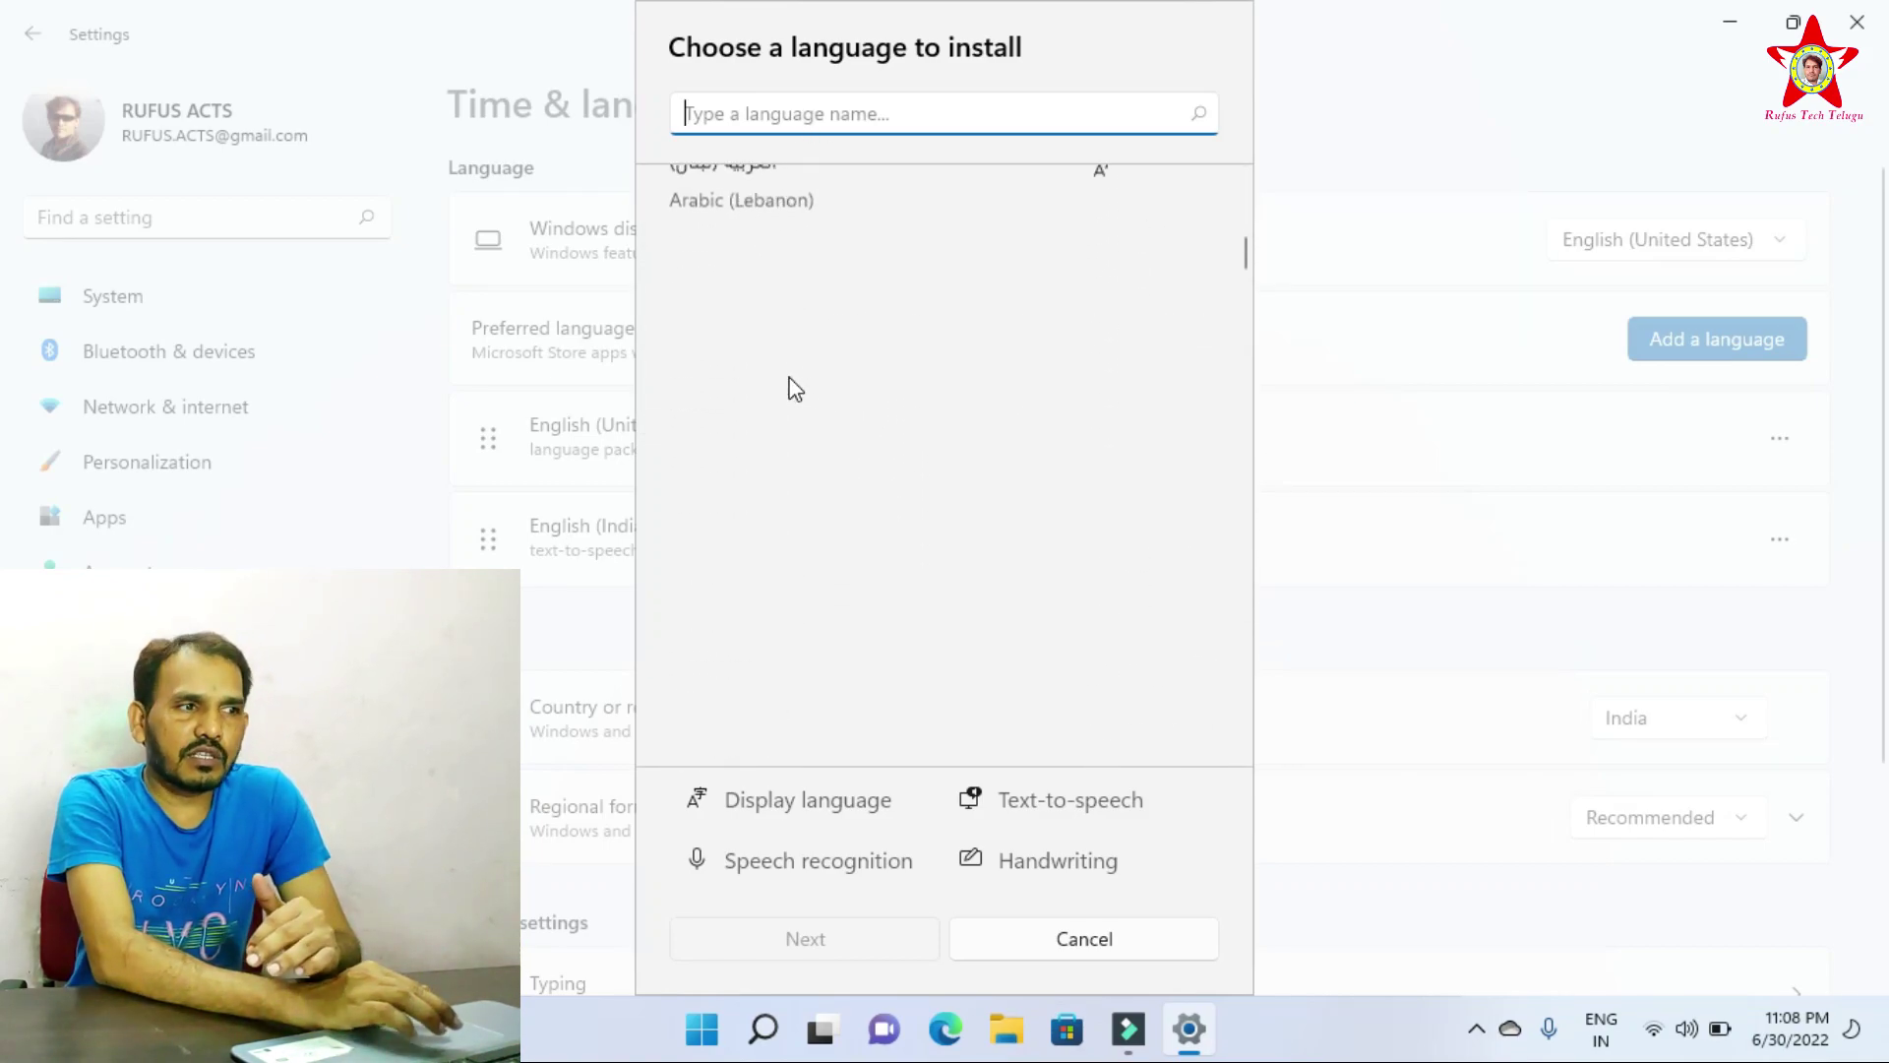
{"action": "scroll", "coordinate": [795, 389], "scroll_direction": "down", "scroll_amount": 15}
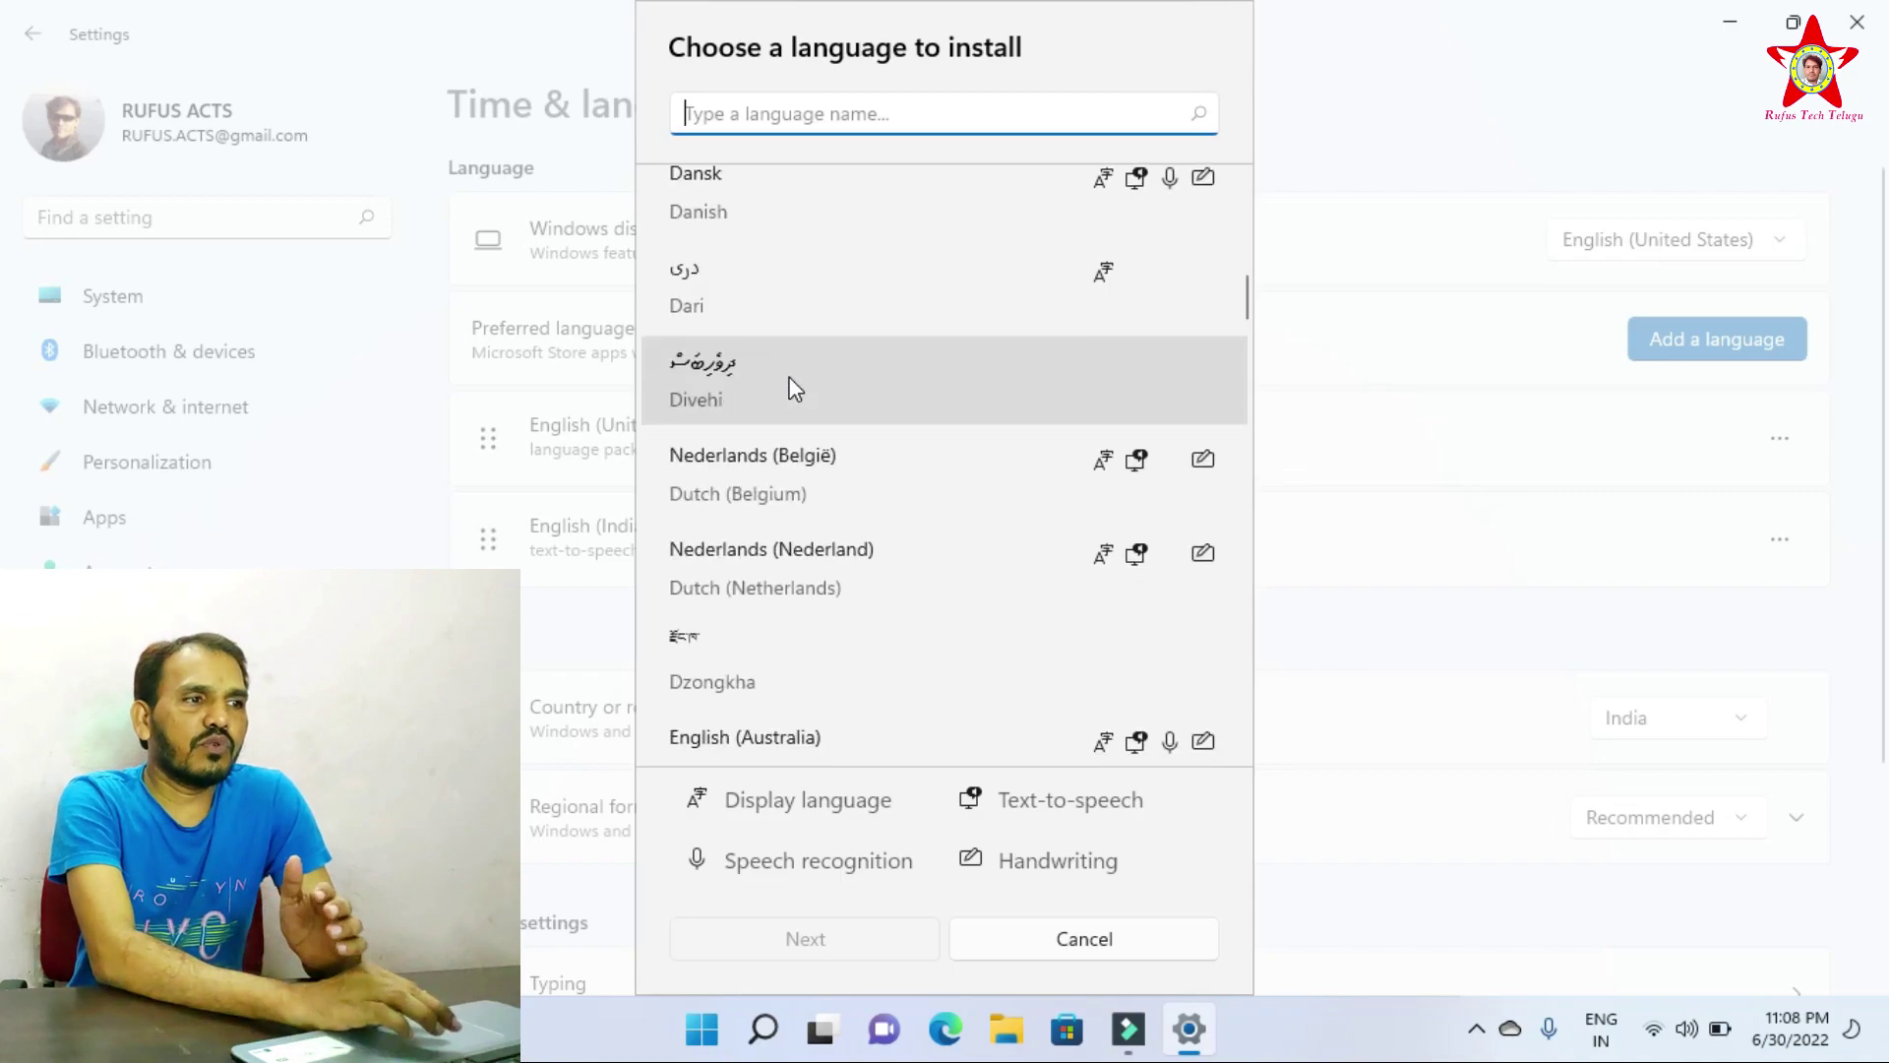
{"action": "scroll", "coordinate": [795, 388], "scroll_direction": "down", "scroll_amount": 15}
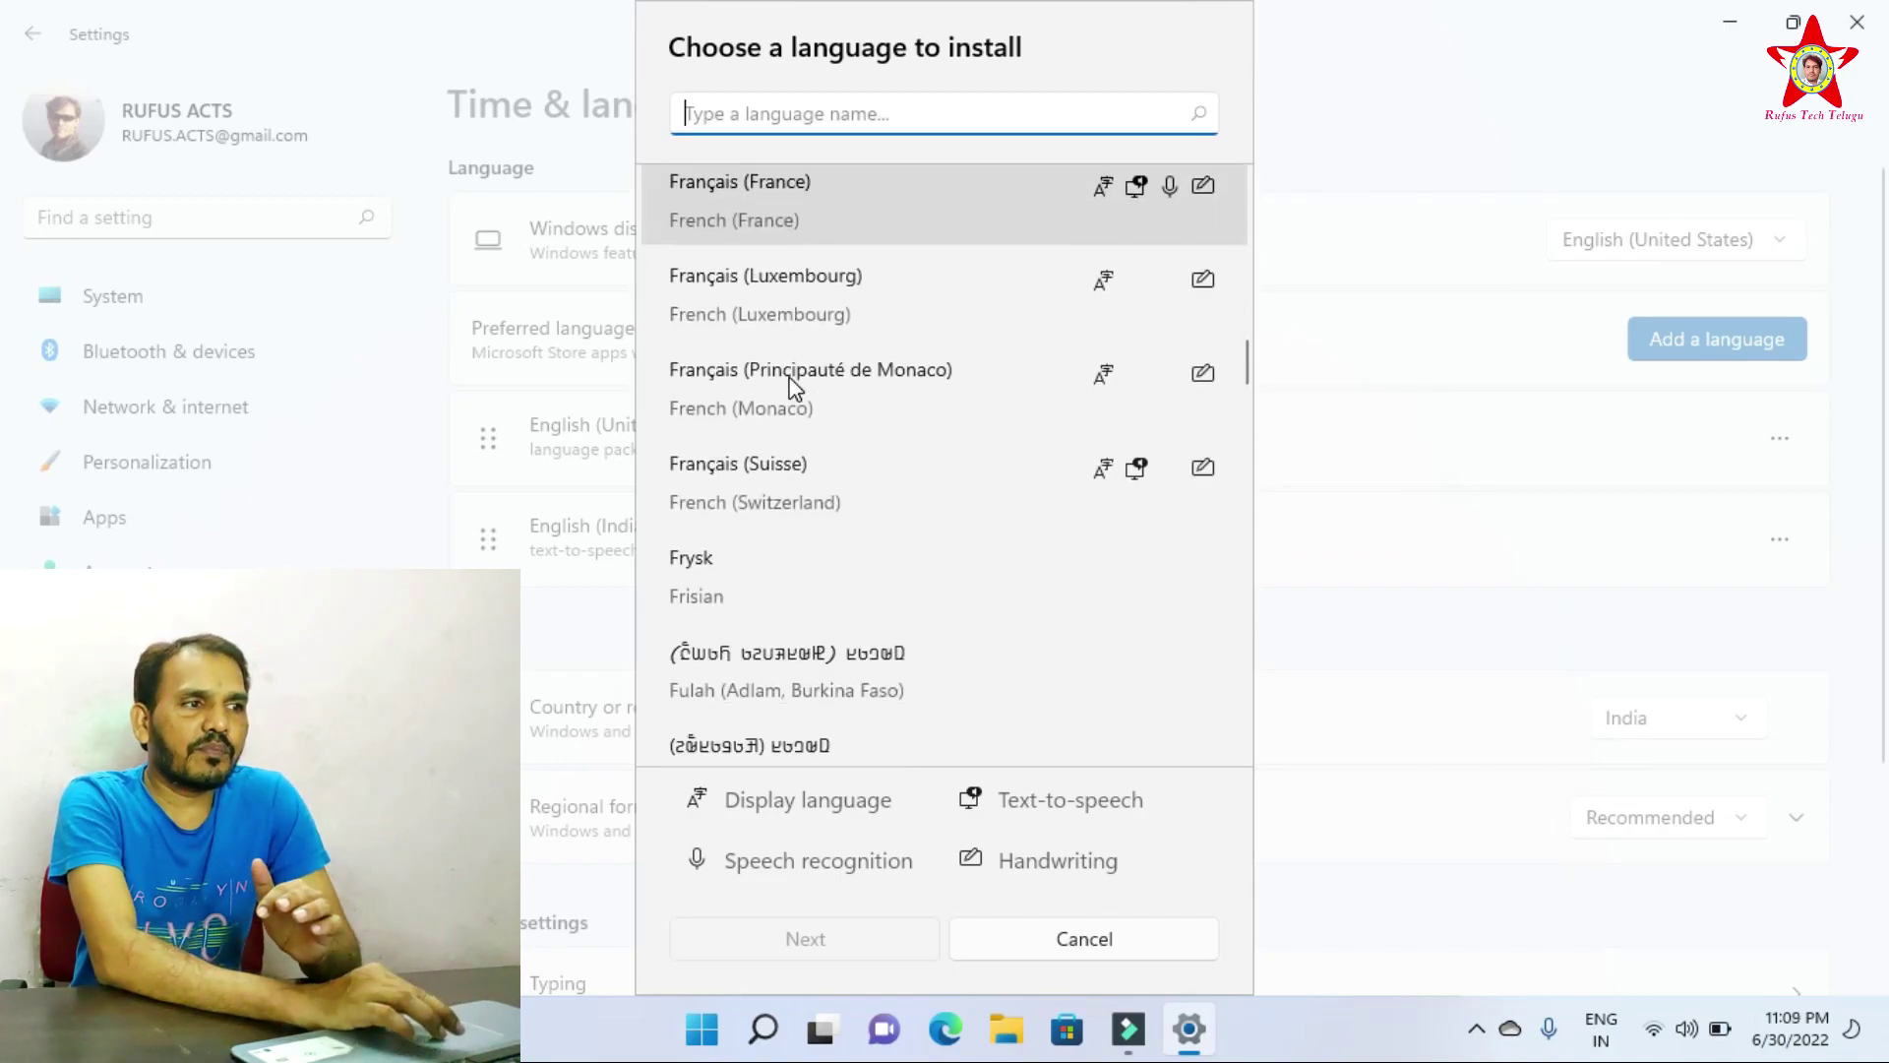
{"action": "scroll", "coordinate": [795, 388], "scroll_direction": "down", "scroll_amount": 15}
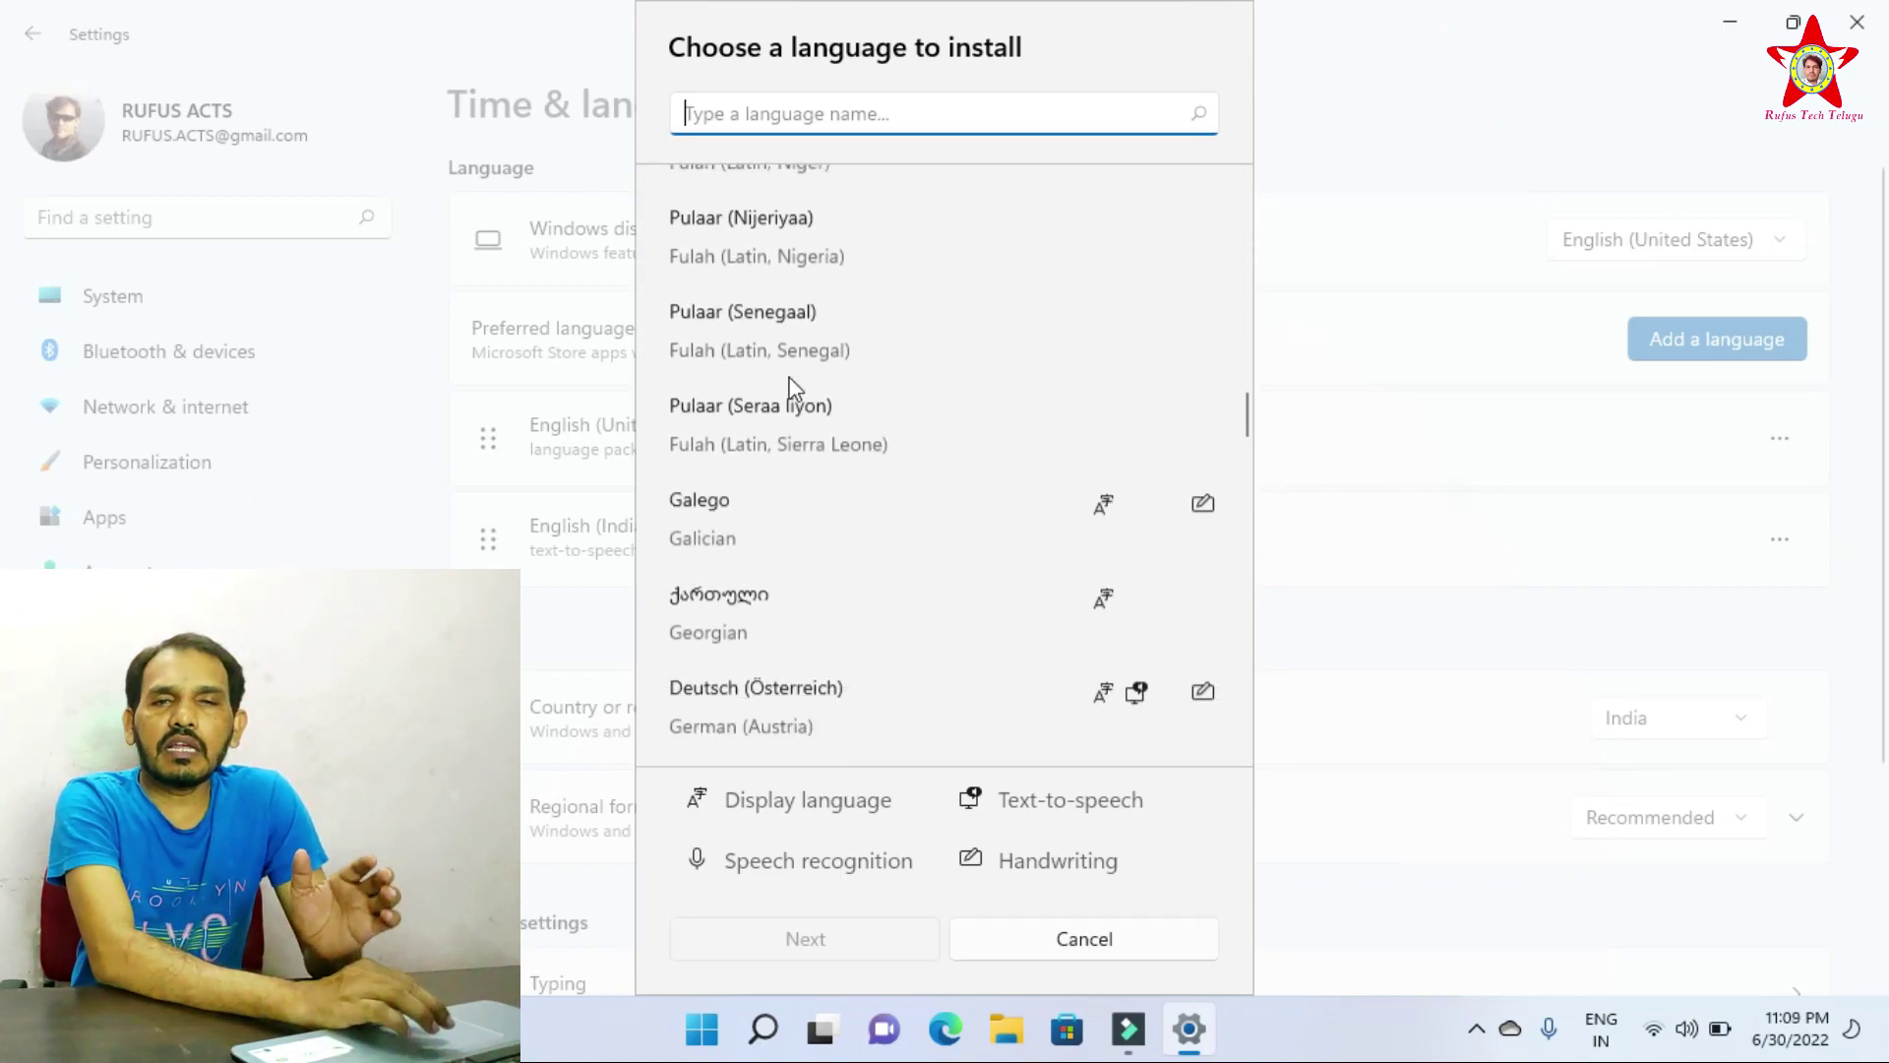
{"action": "scroll", "coordinate": [795, 388], "scroll_direction": "down", "scroll_amount": 15}
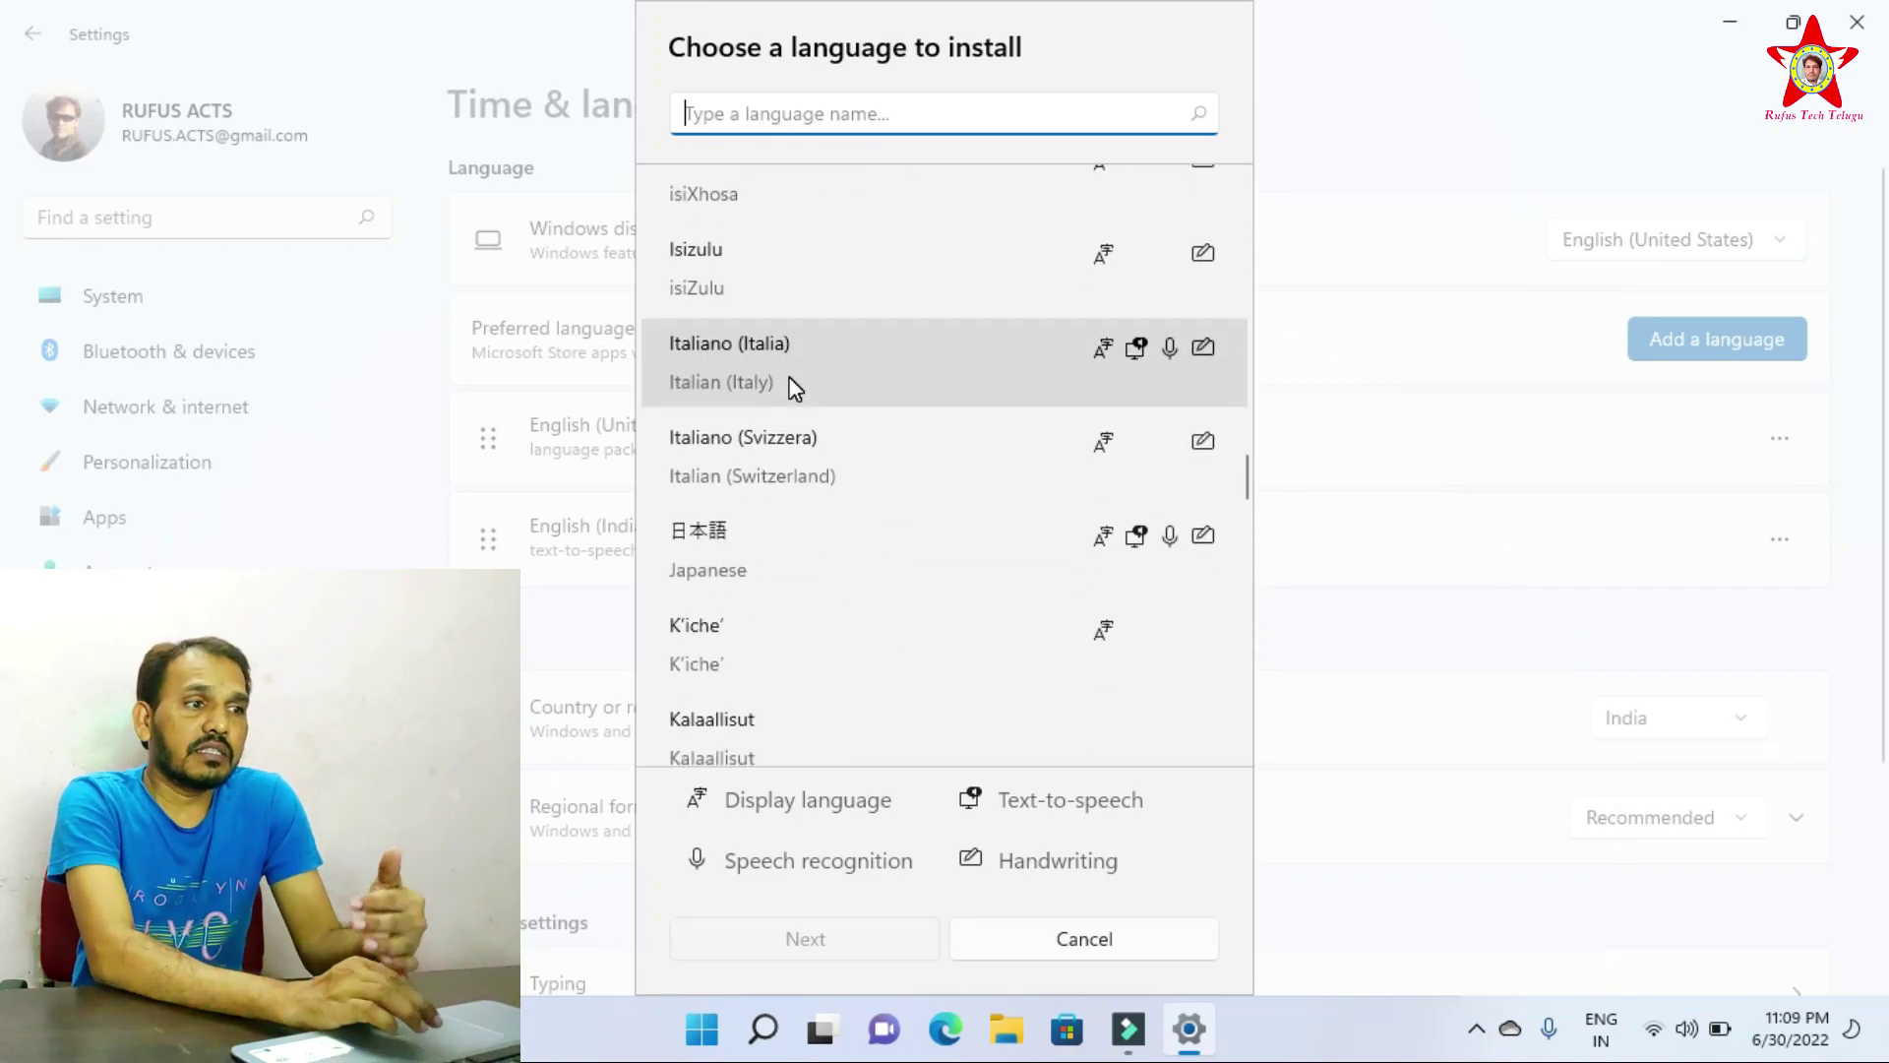
{"action": "scroll", "coordinate": [795, 389], "scroll_direction": "down", "scroll_amount": 5}
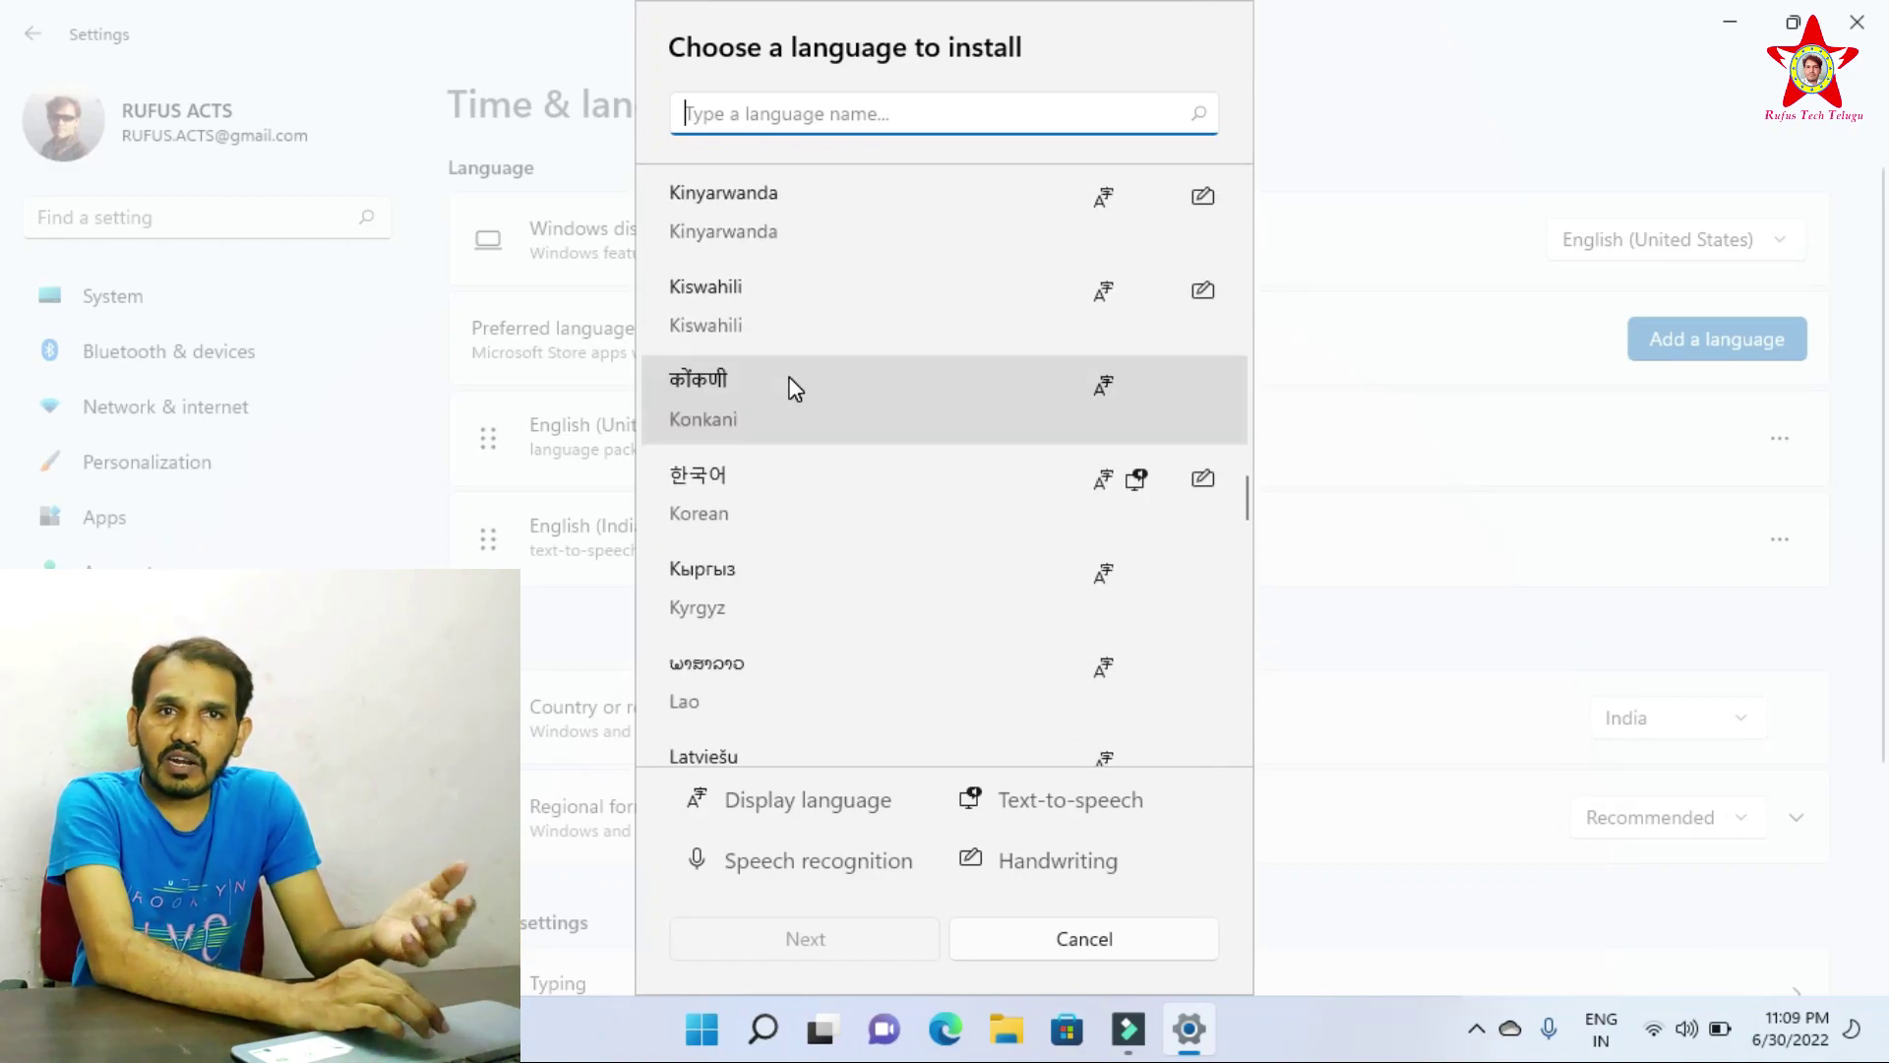
{"action": "scroll", "coordinate": [795, 389], "scroll_direction": "down", "scroll_amount": 12}
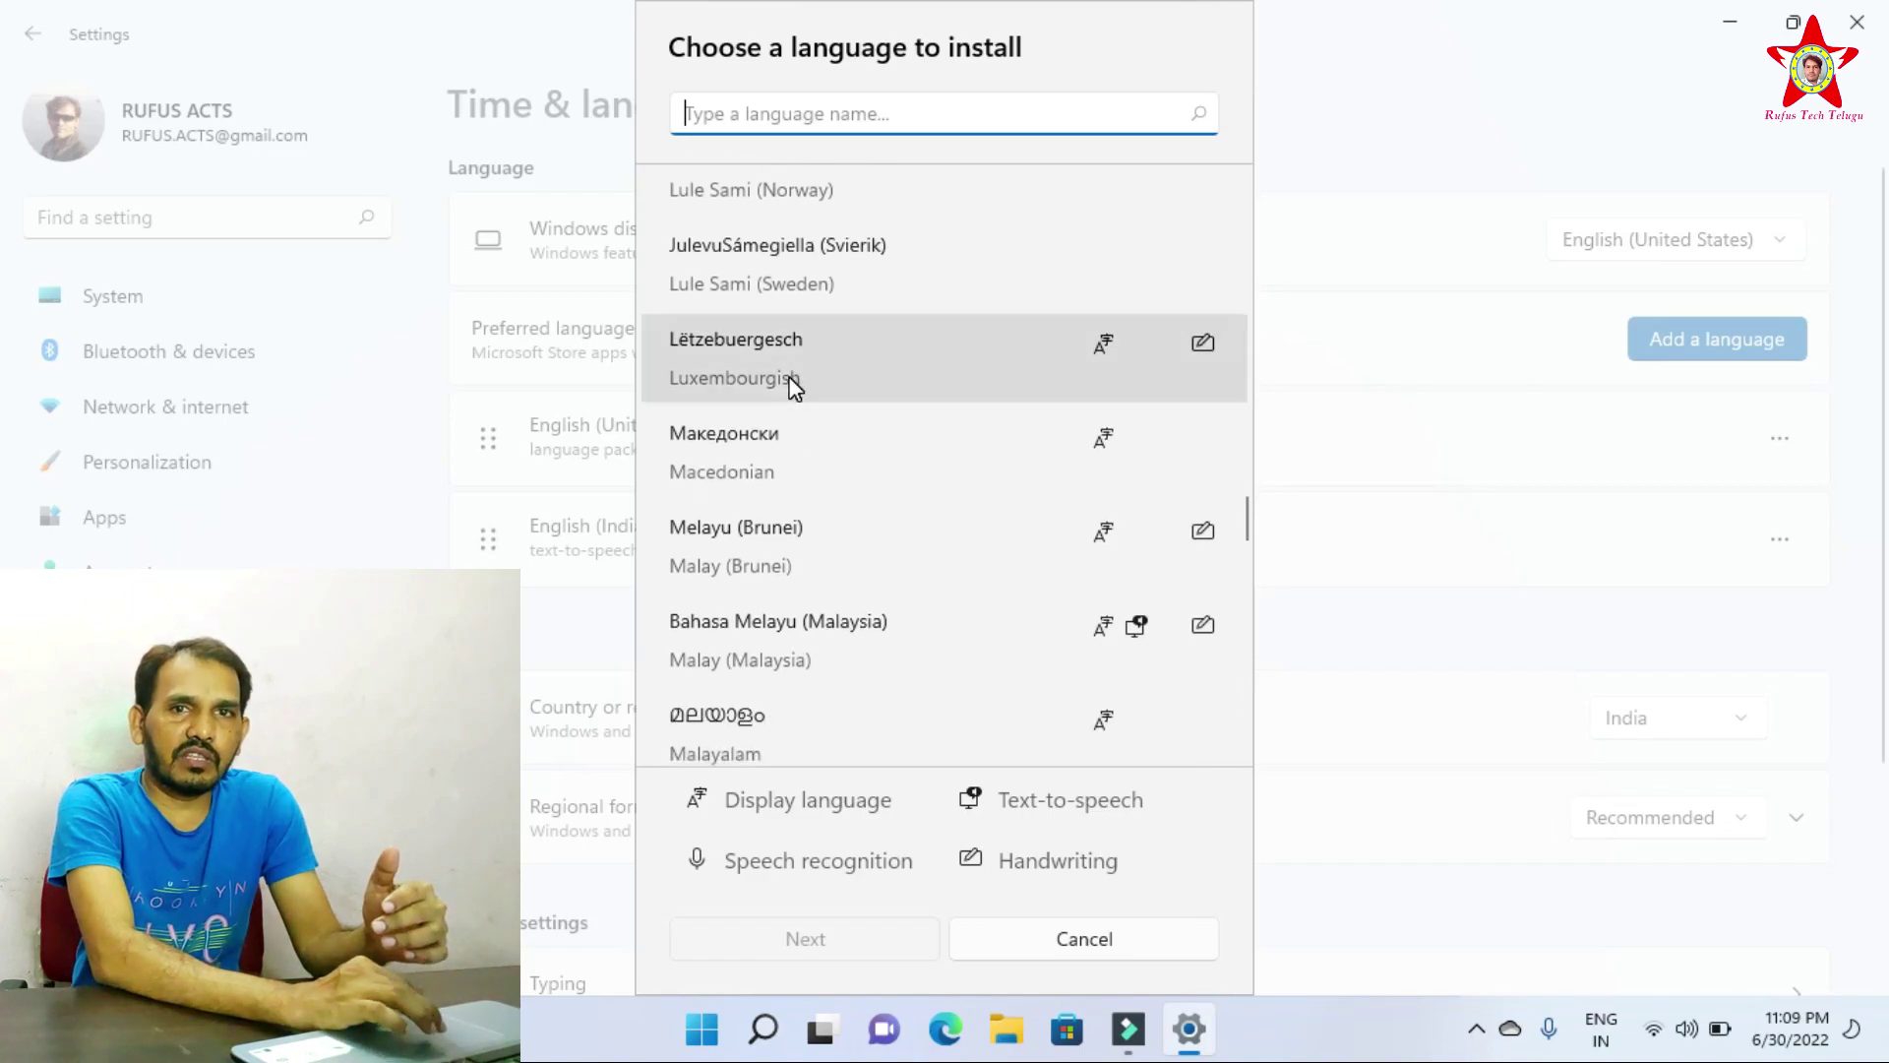
{"action": "scroll", "coordinate": [795, 389], "scroll_direction": "down", "scroll_amount": 11}
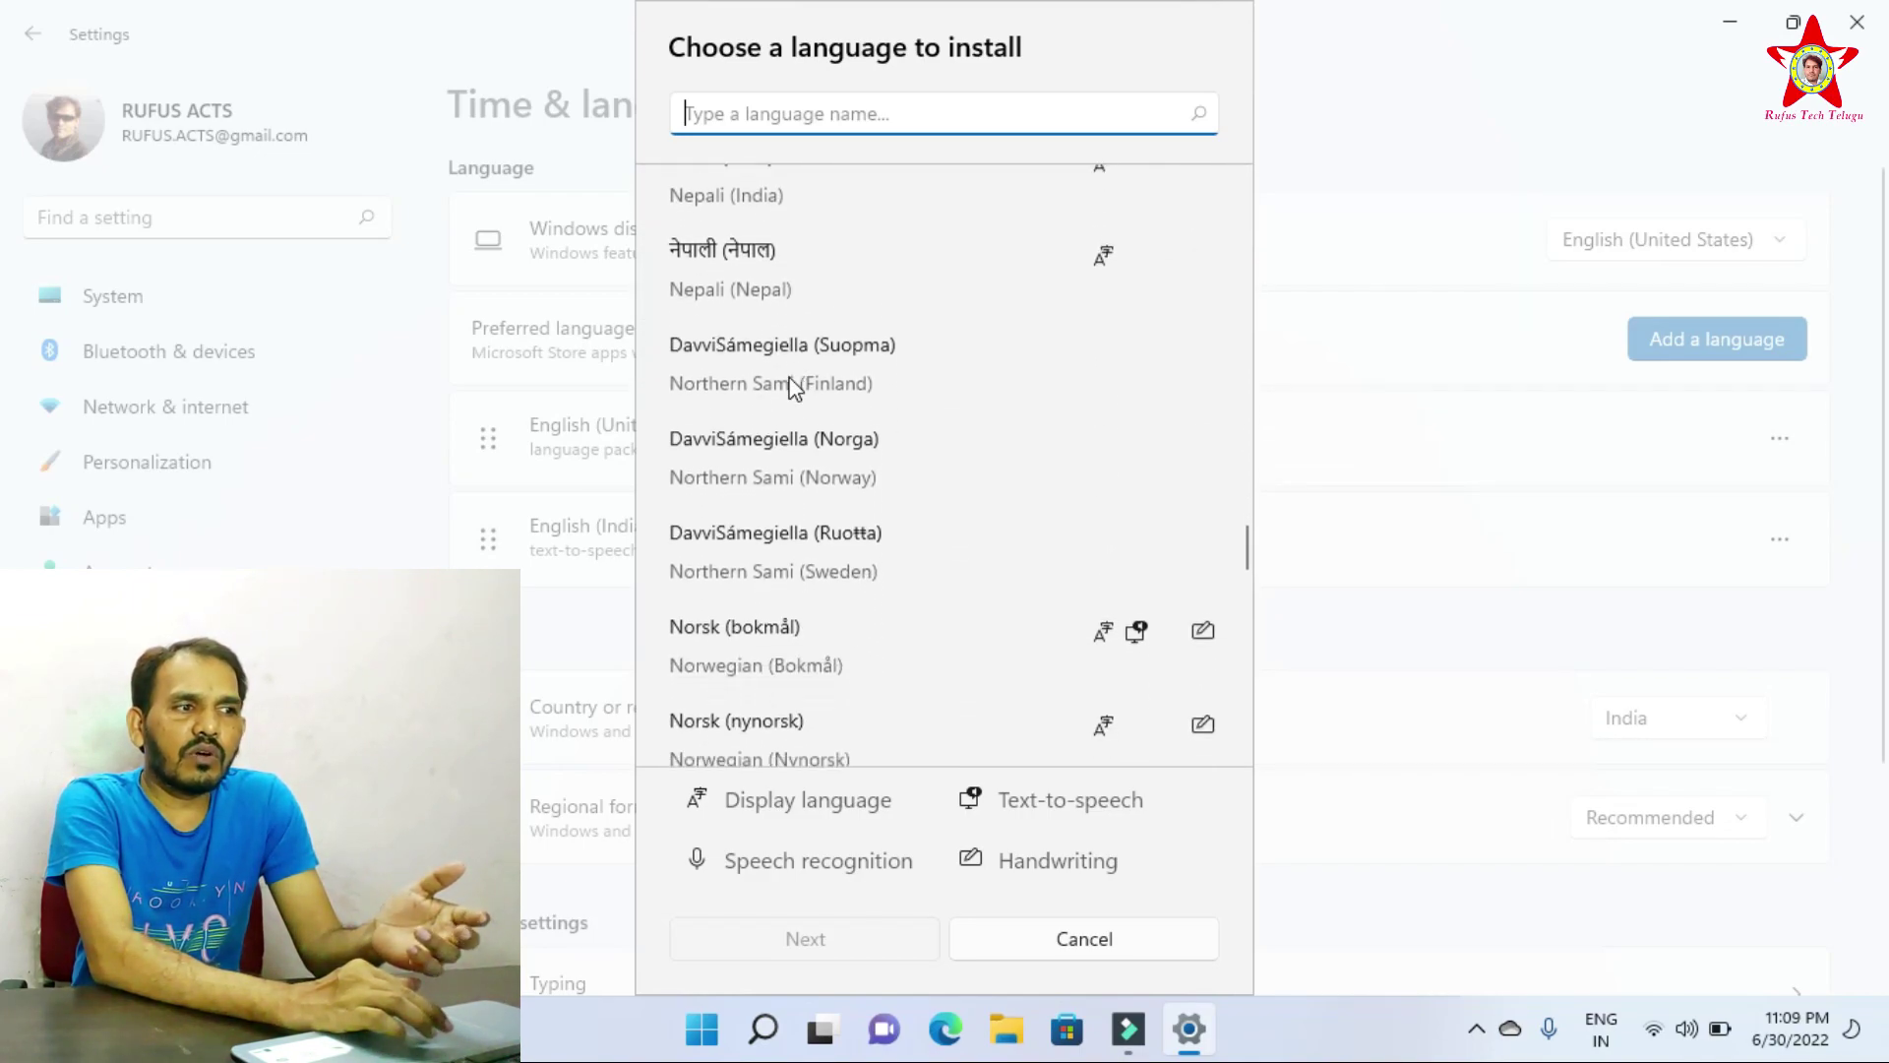
{"action": "scroll", "coordinate": [795, 388], "scroll_direction": "down", "scroll_amount": 9}
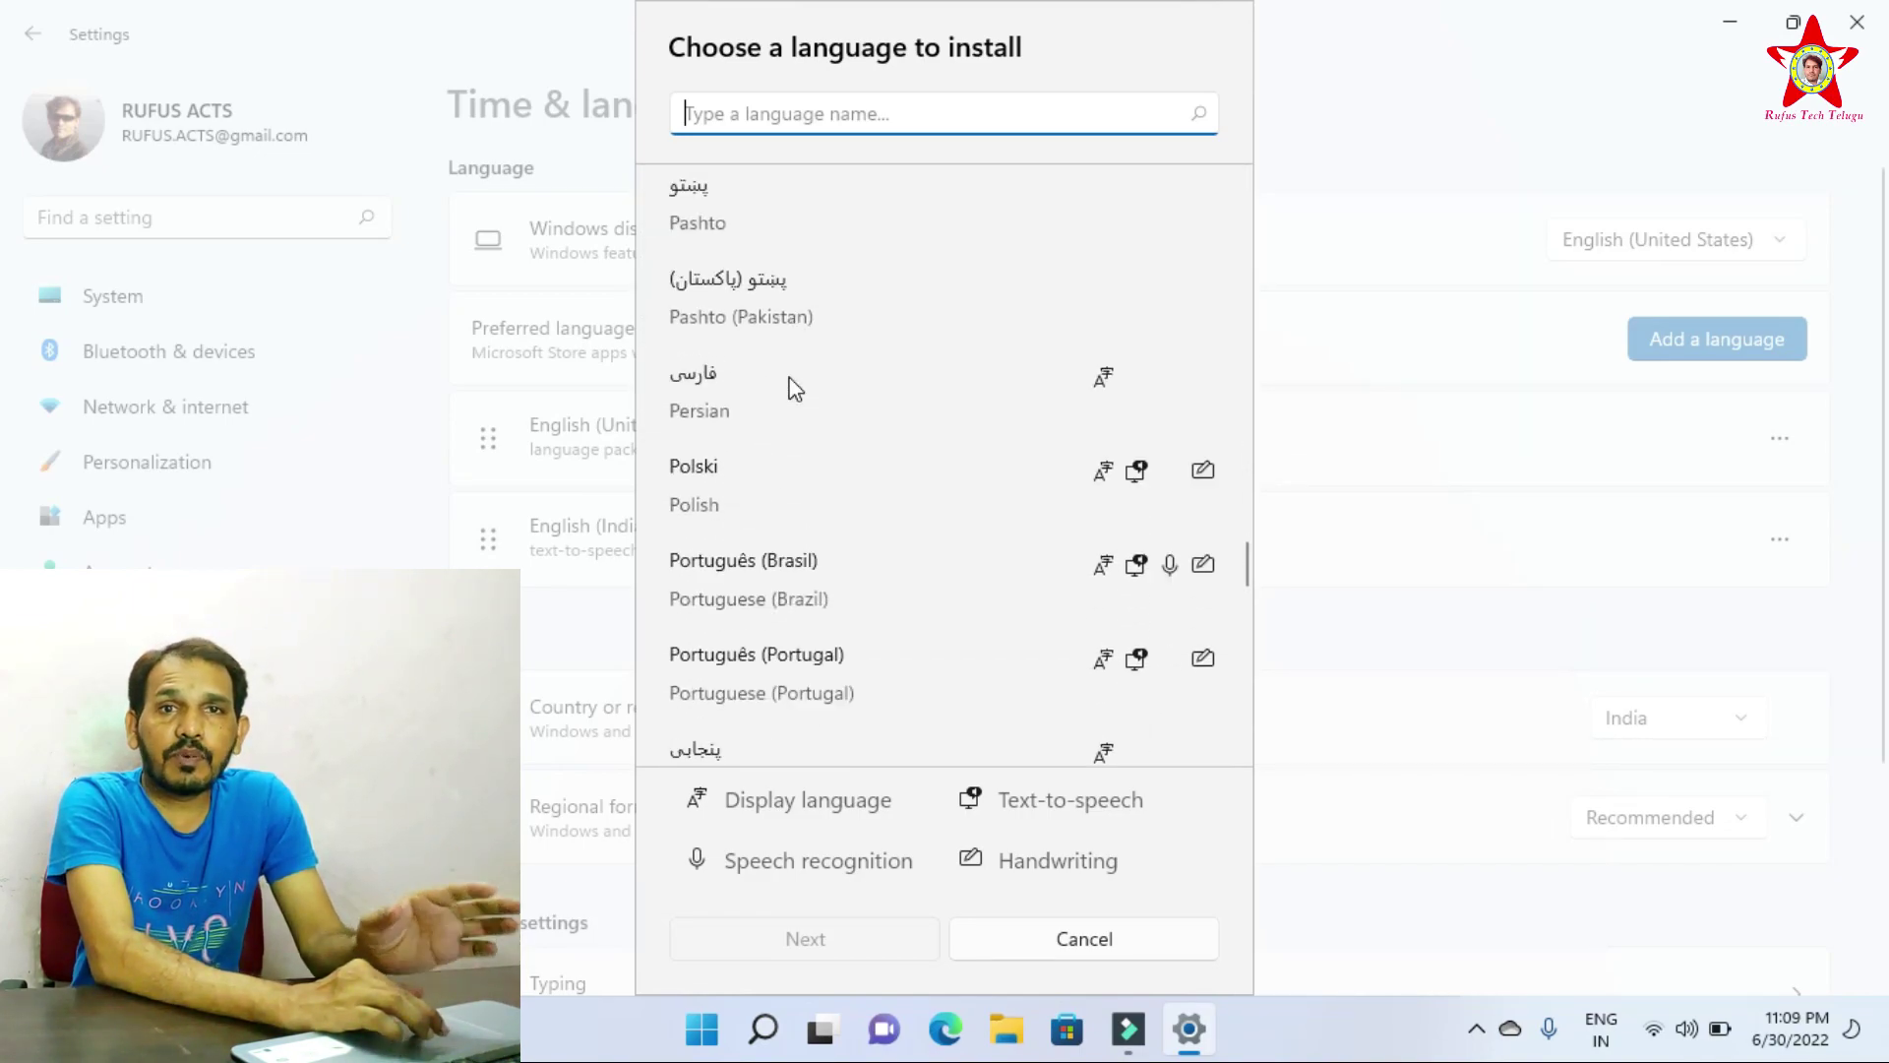
{"action": "scroll", "coordinate": [795, 389], "scroll_direction": "down", "scroll_amount": 9}
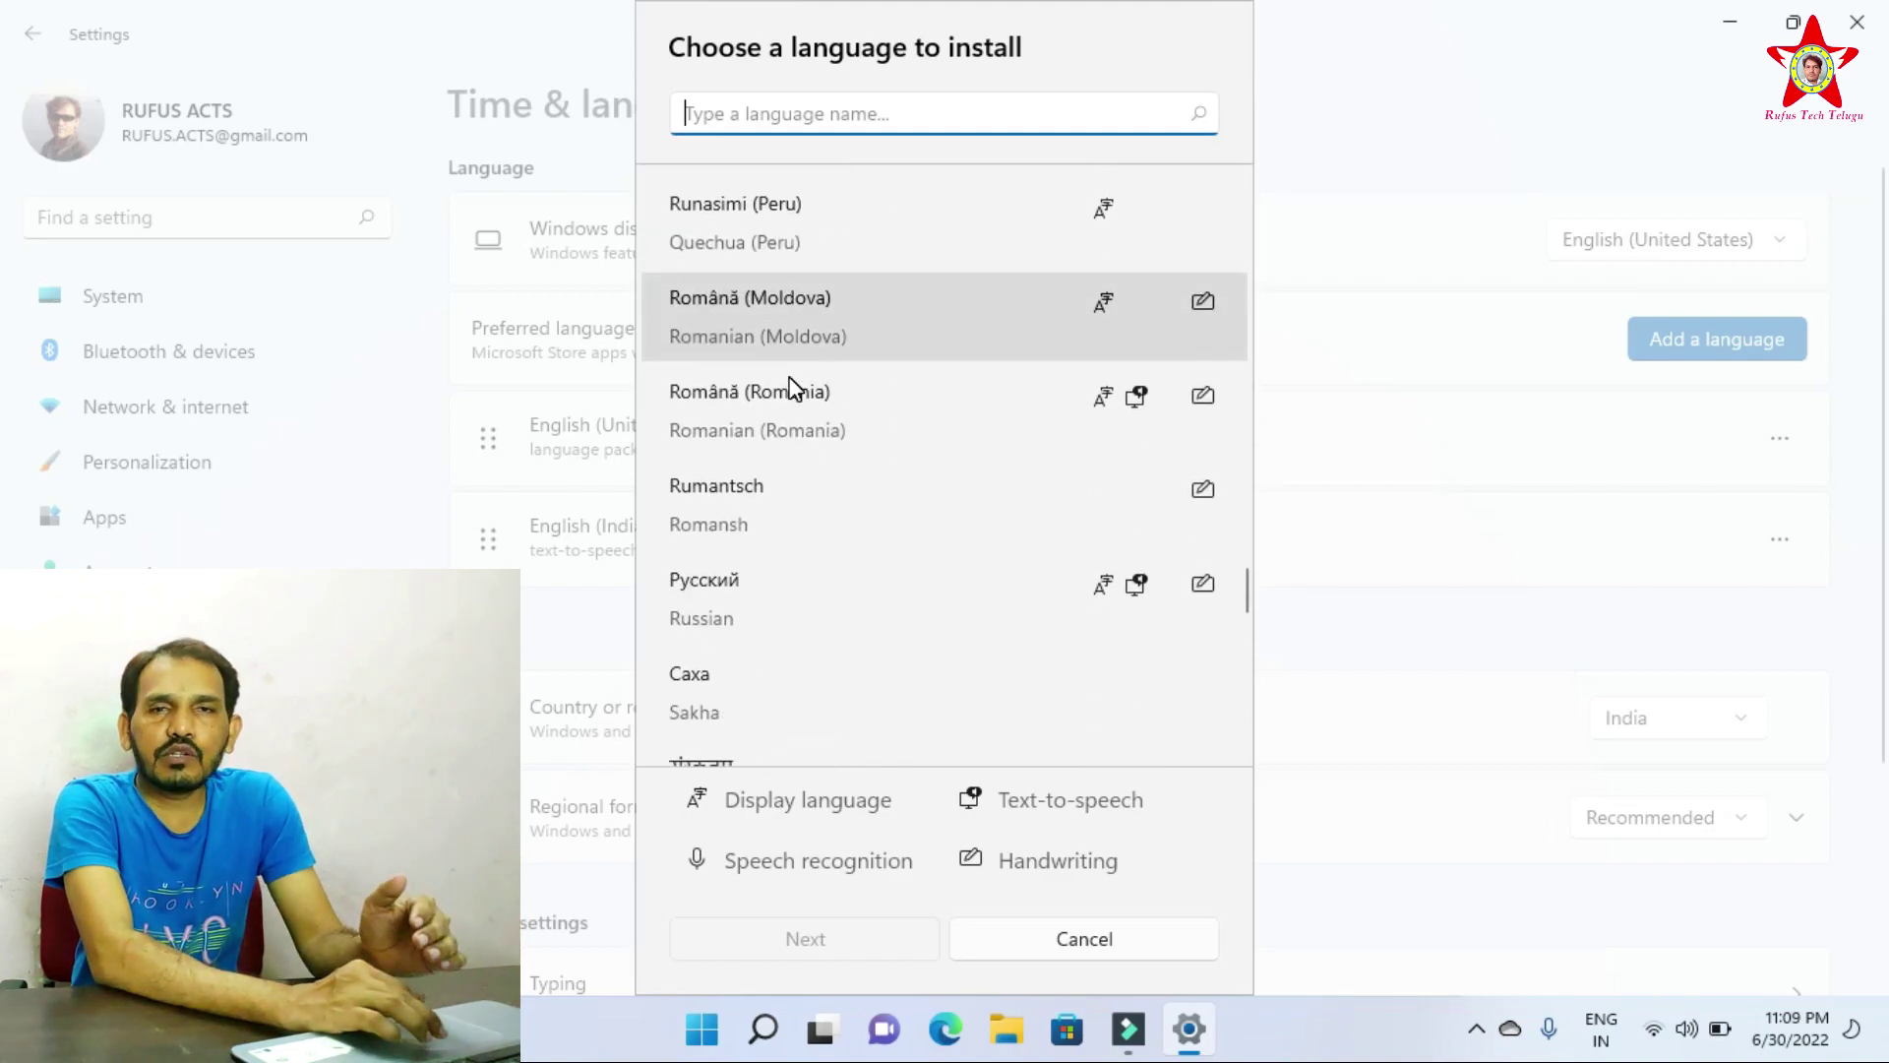
{"action": "scroll", "coordinate": [806, 342], "scroll_direction": "down", "scroll_amount": 9}
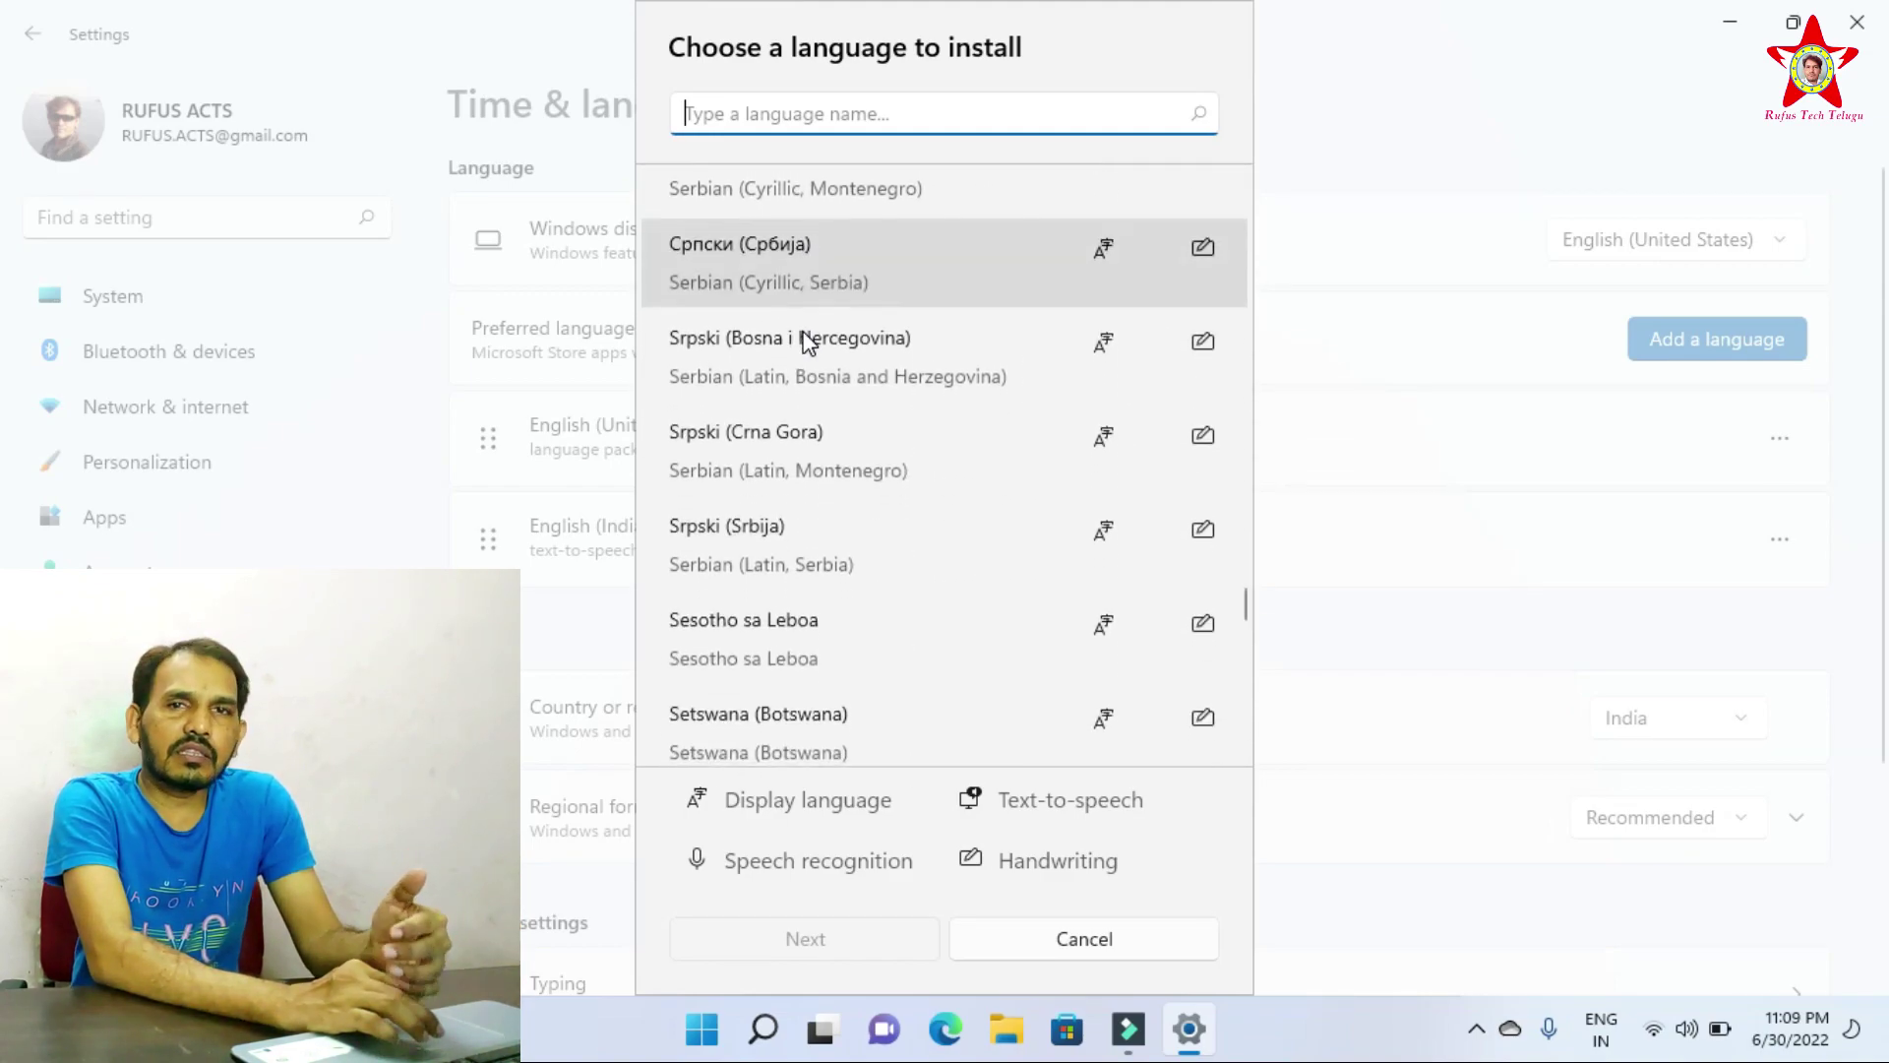
{"action": "scroll", "coordinate": [807, 341], "scroll_direction": "down", "scroll_amount": 9}
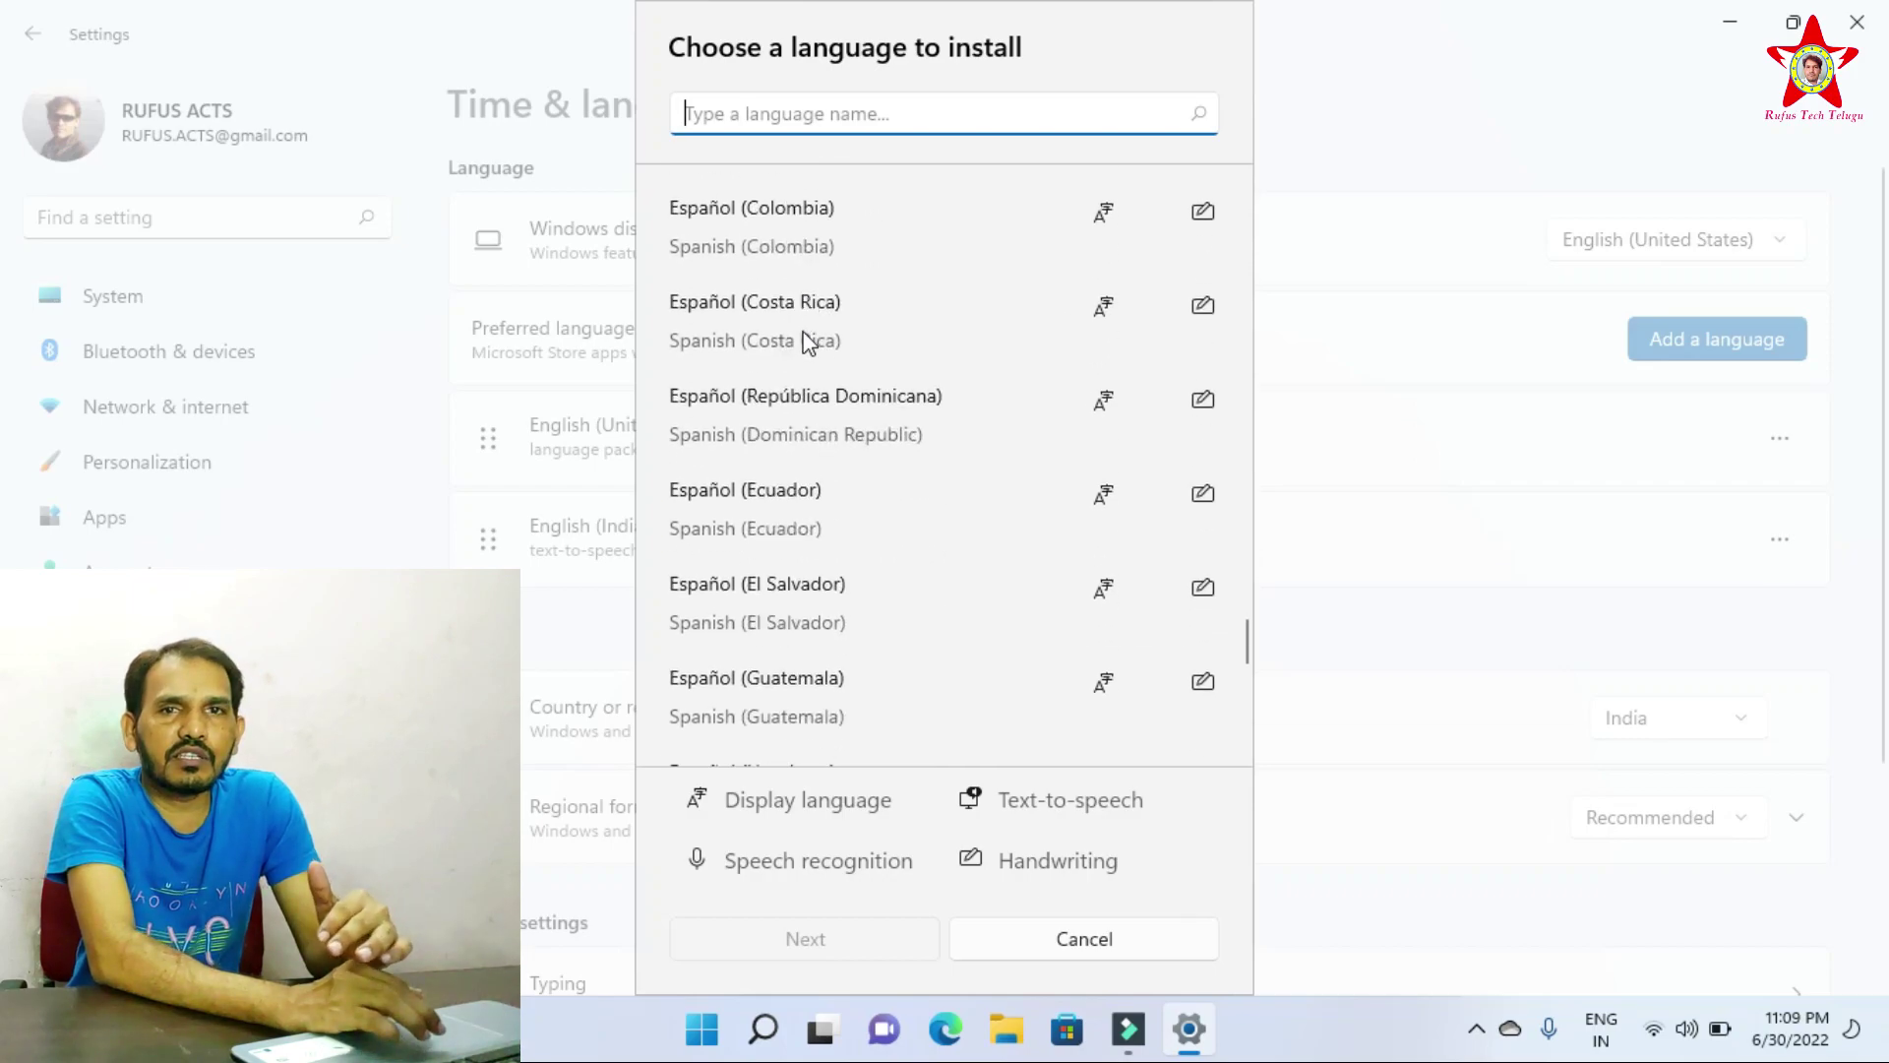
{"action": "scroll", "coordinate": [807, 342], "scroll_direction": "down", "scroll_amount": 9}
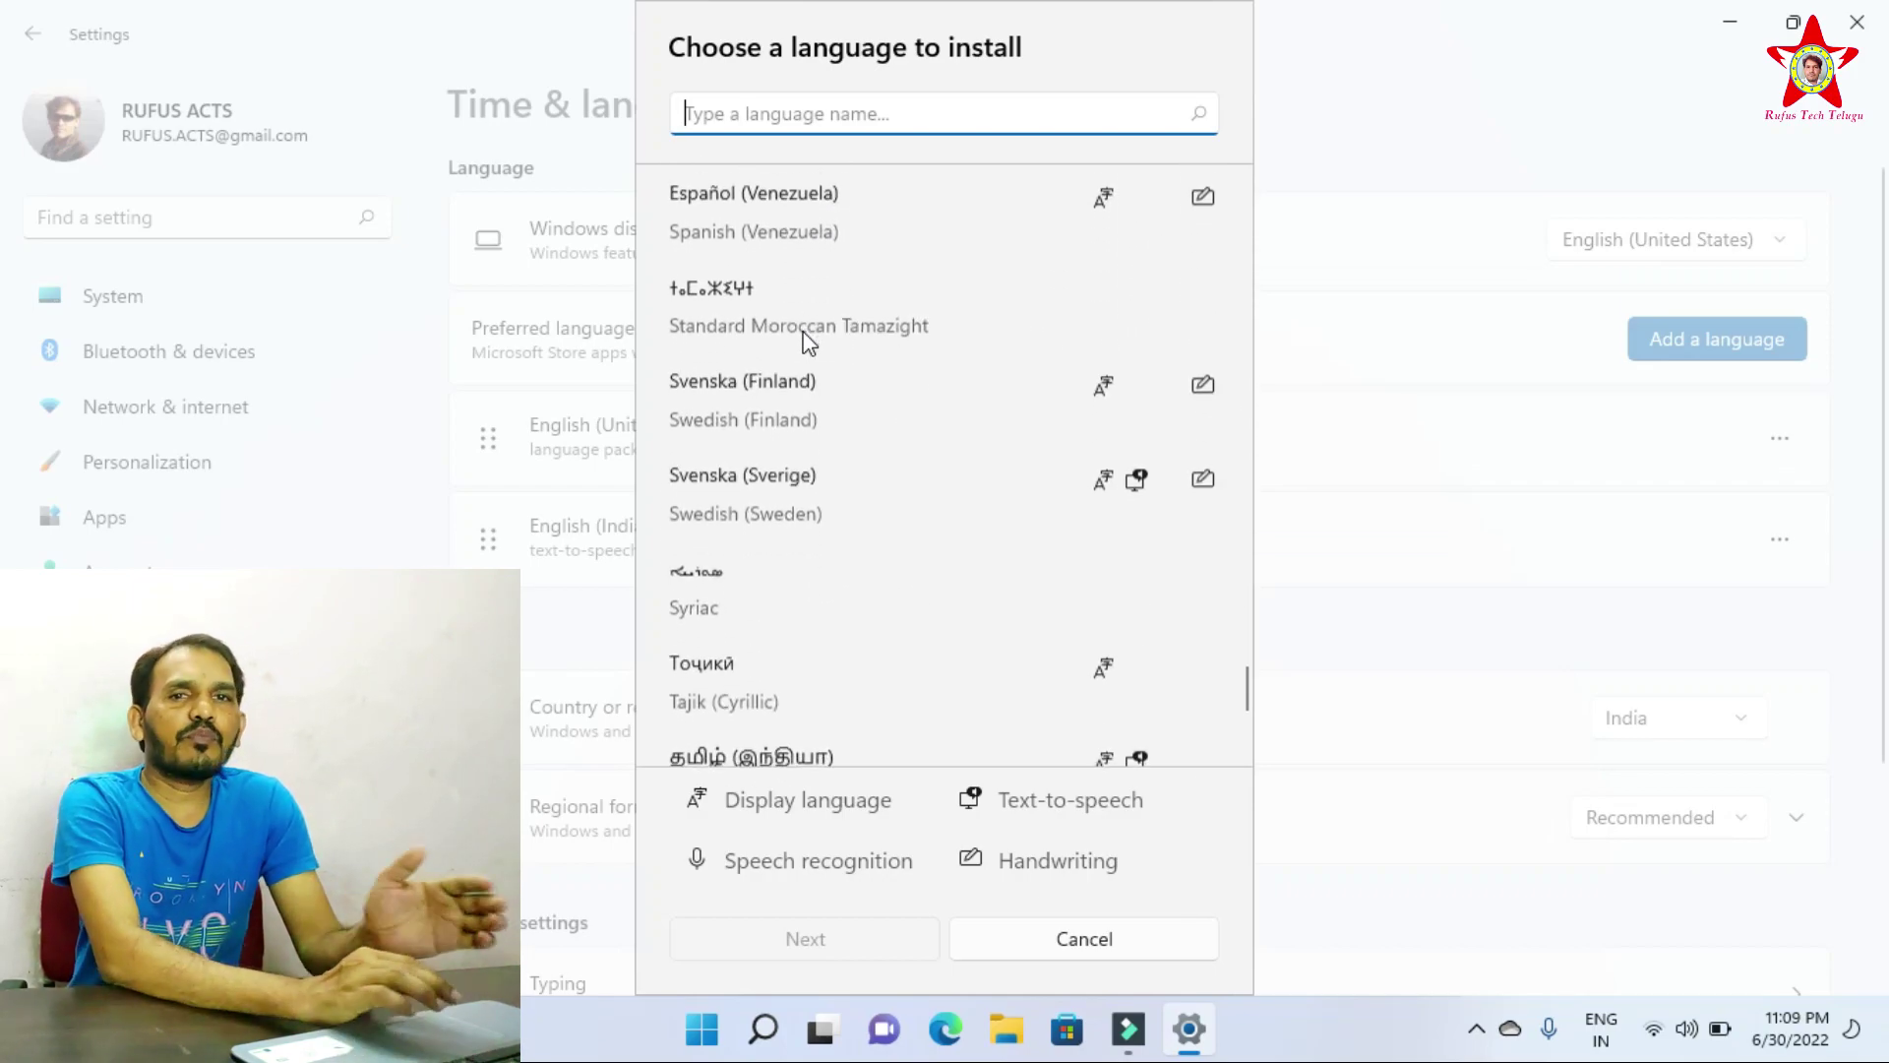
{"action": "scroll", "coordinate": [809, 341], "scroll_direction": "down", "scroll_amount": 5}
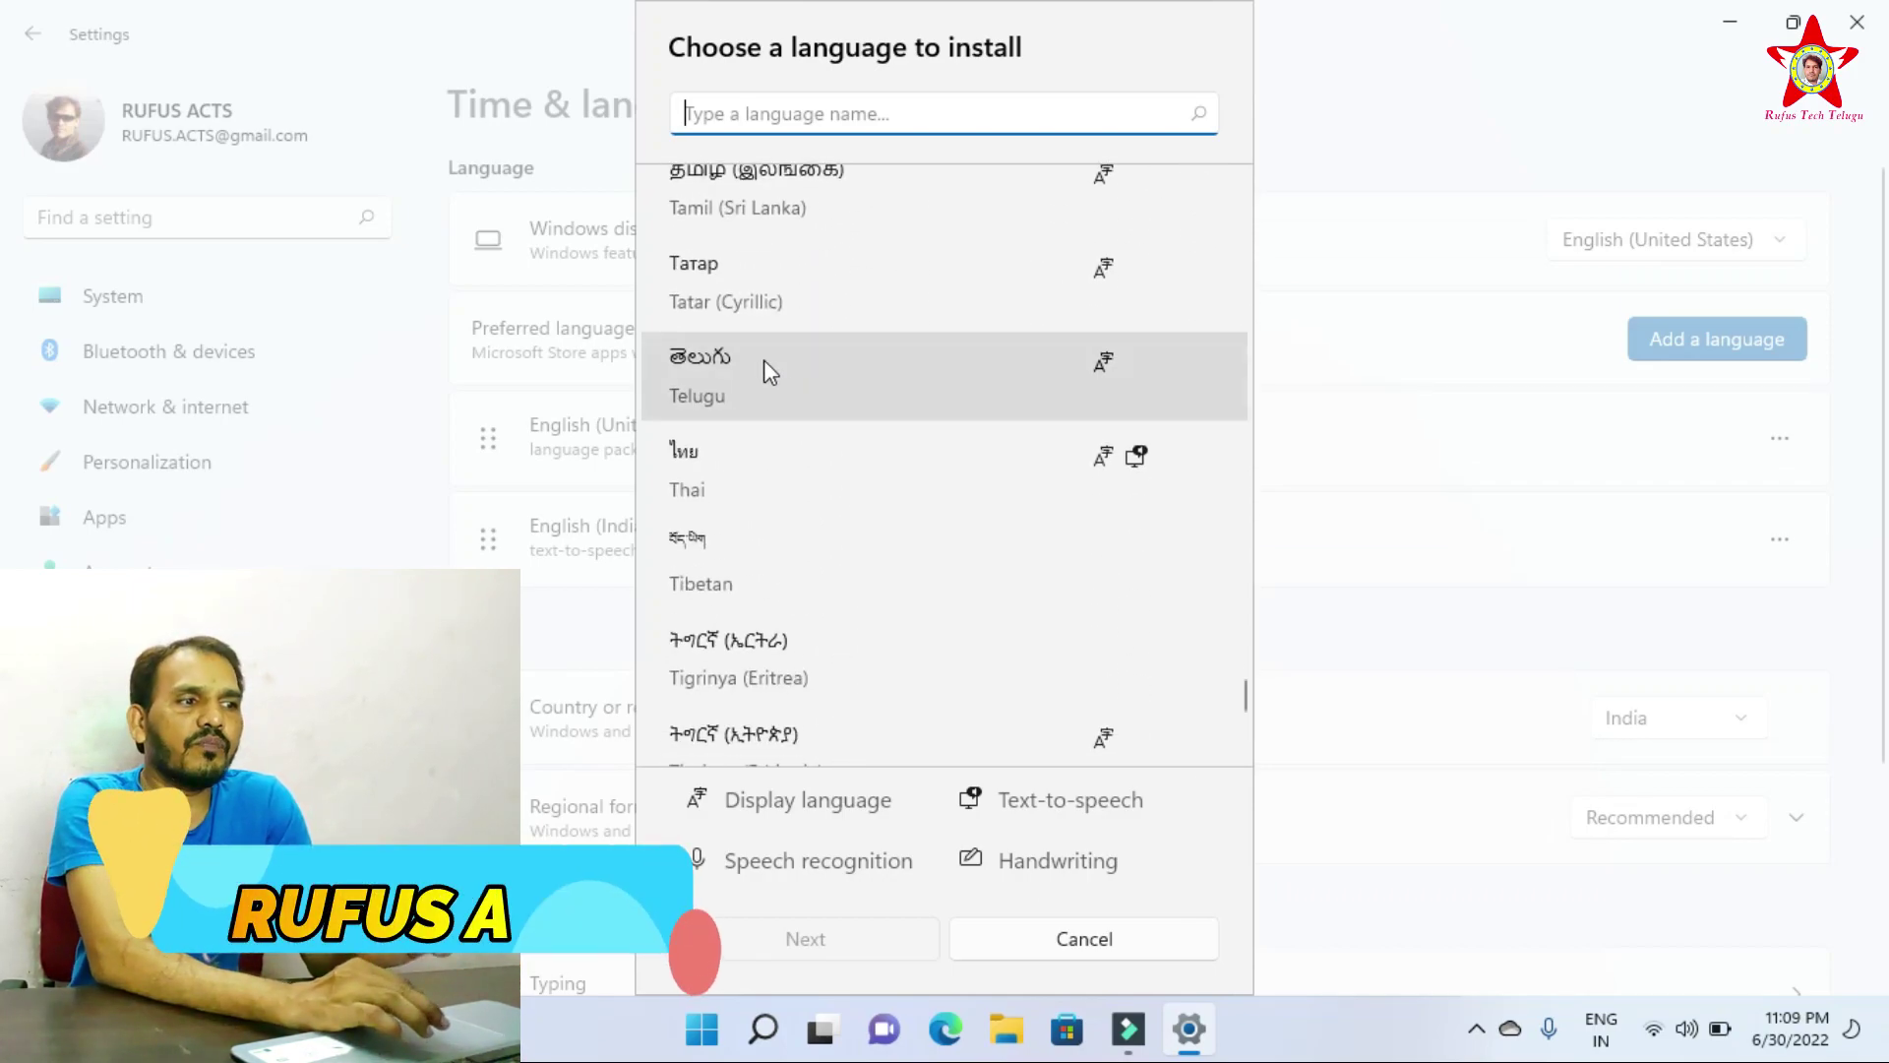
{"action": "left_click", "coordinate": [787, 371]}
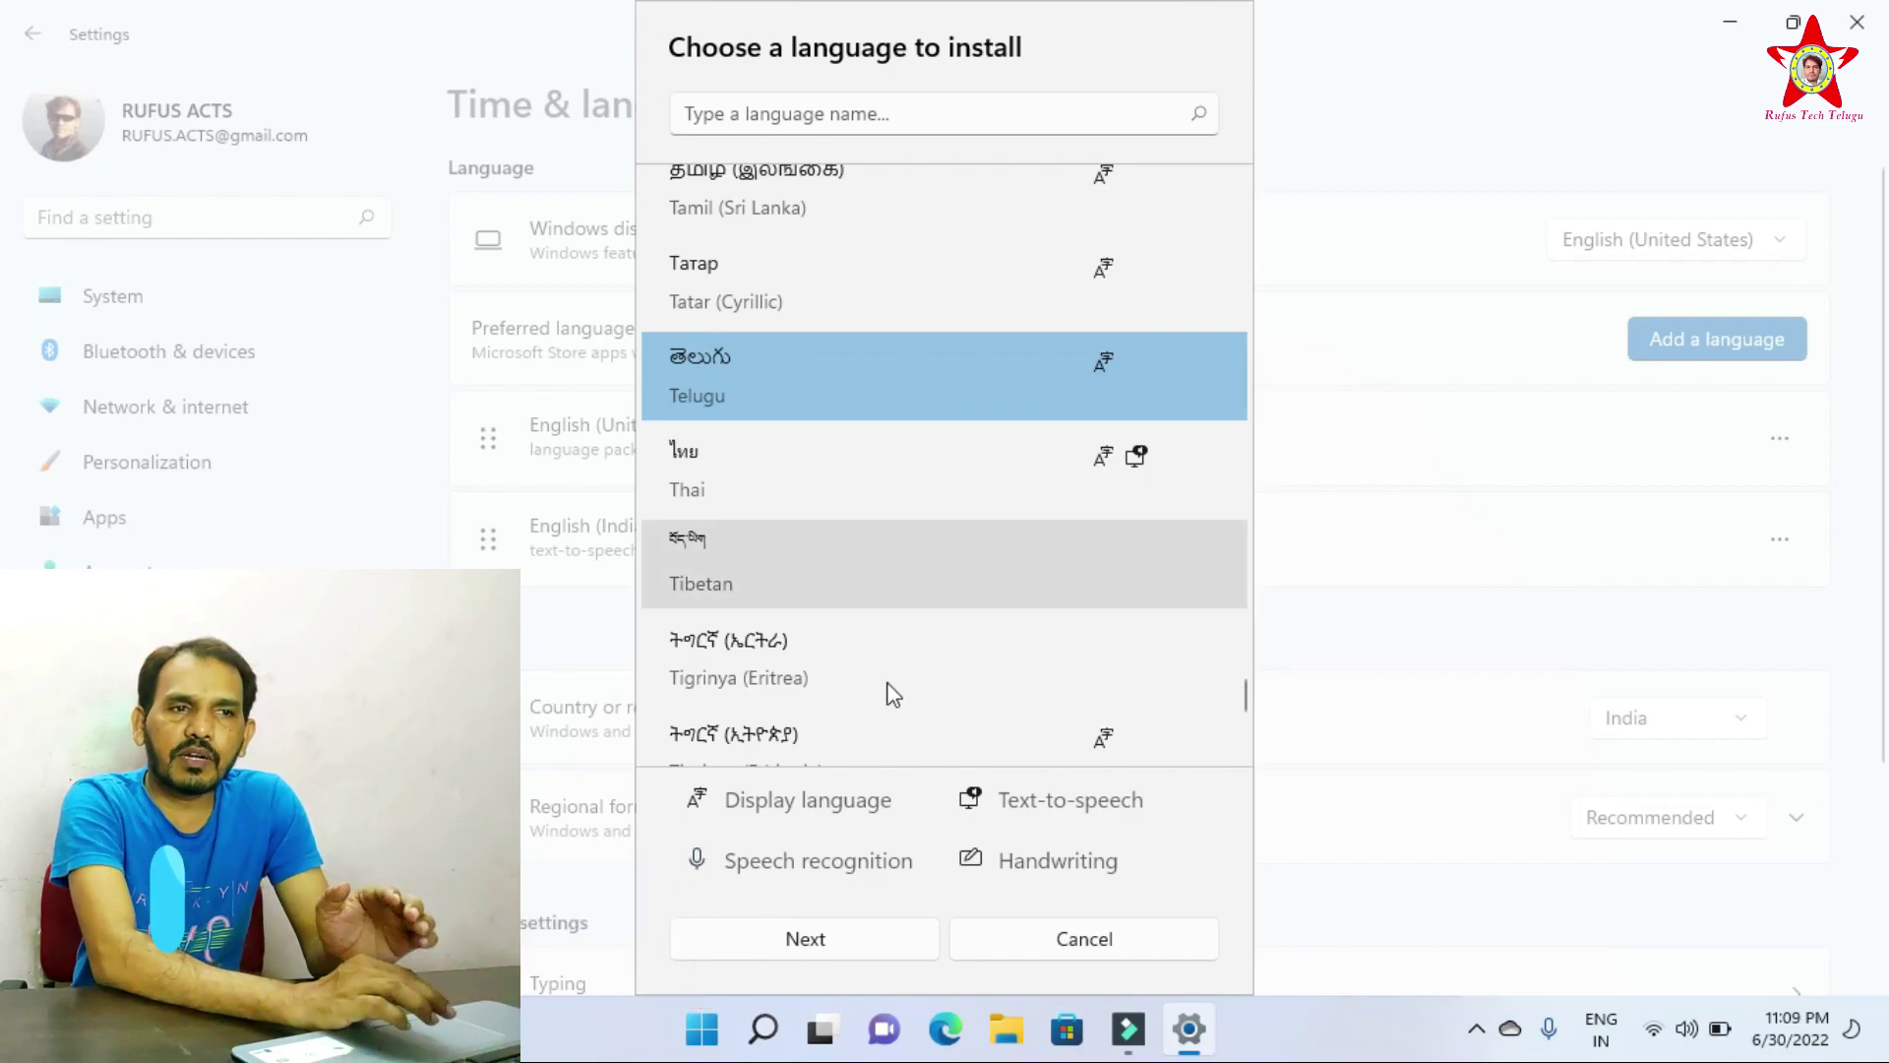
{"action": "left_click", "coordinate": [807, 928]}
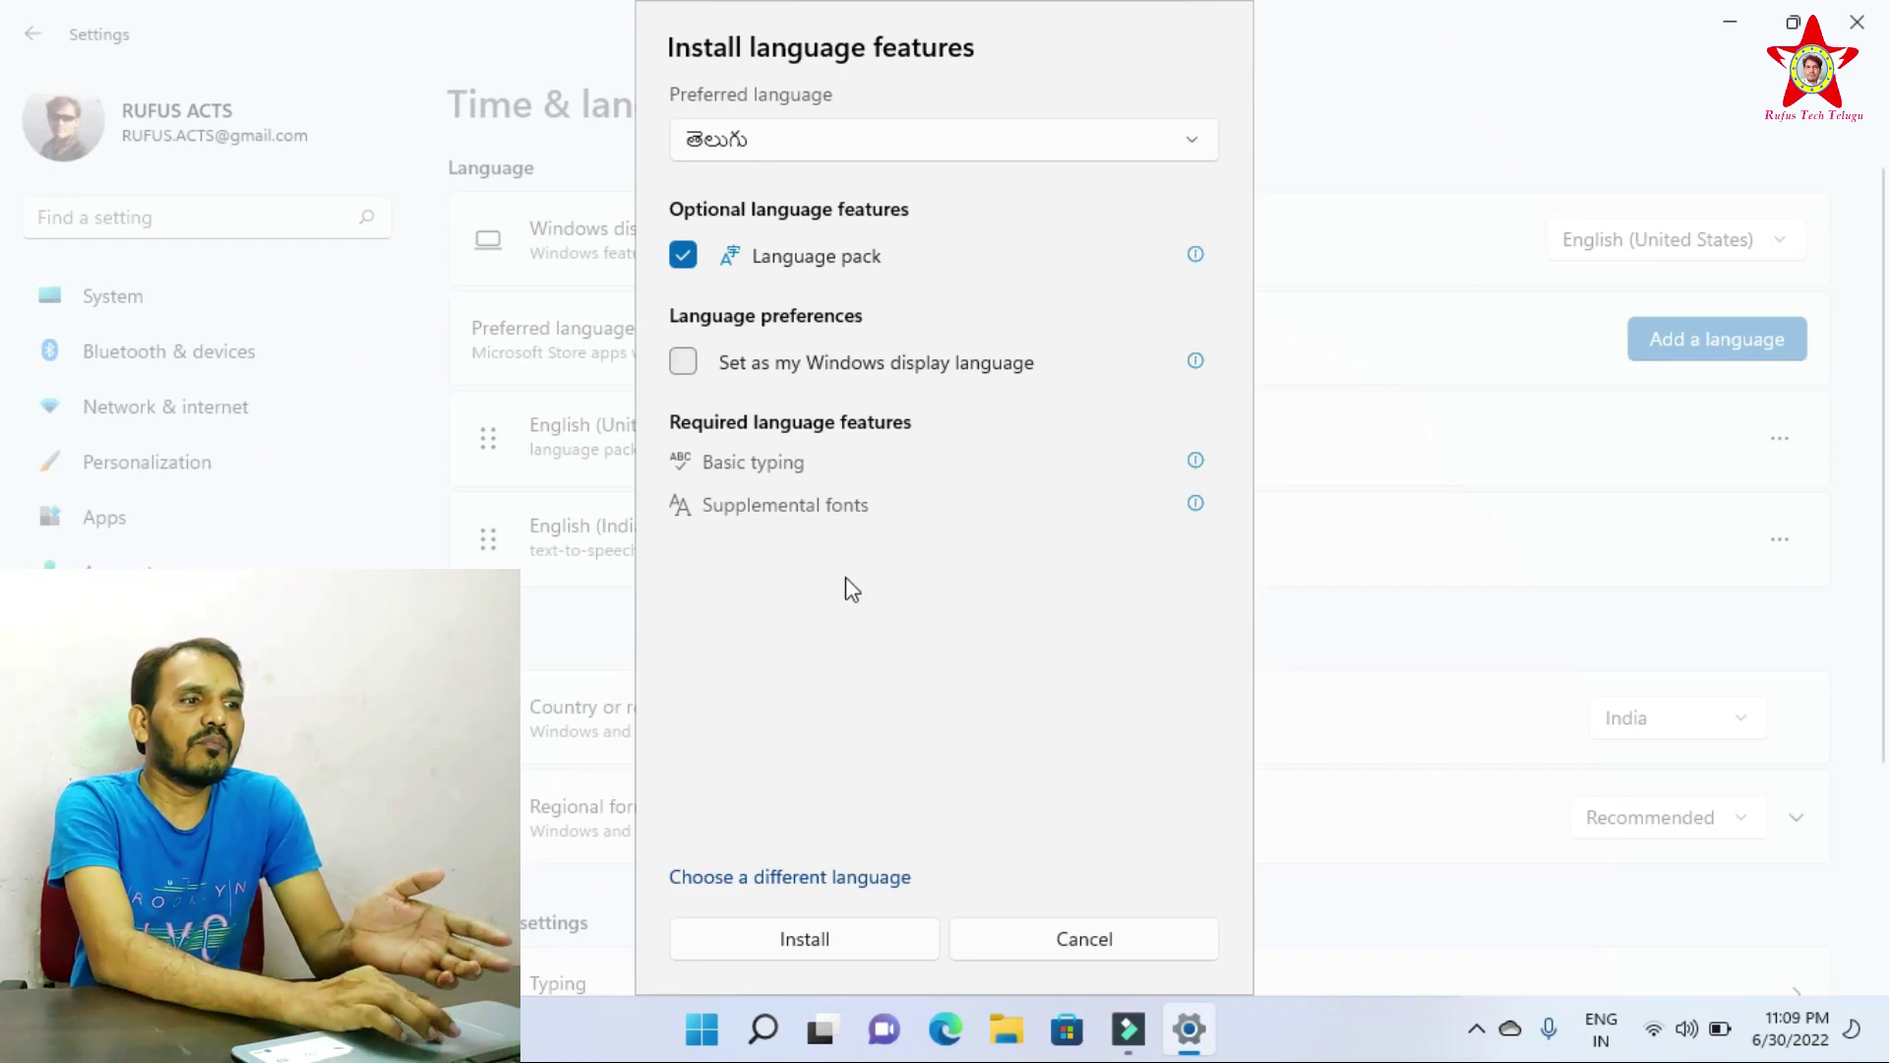
{"action": "left_click", "coordinate": [815, 937]}
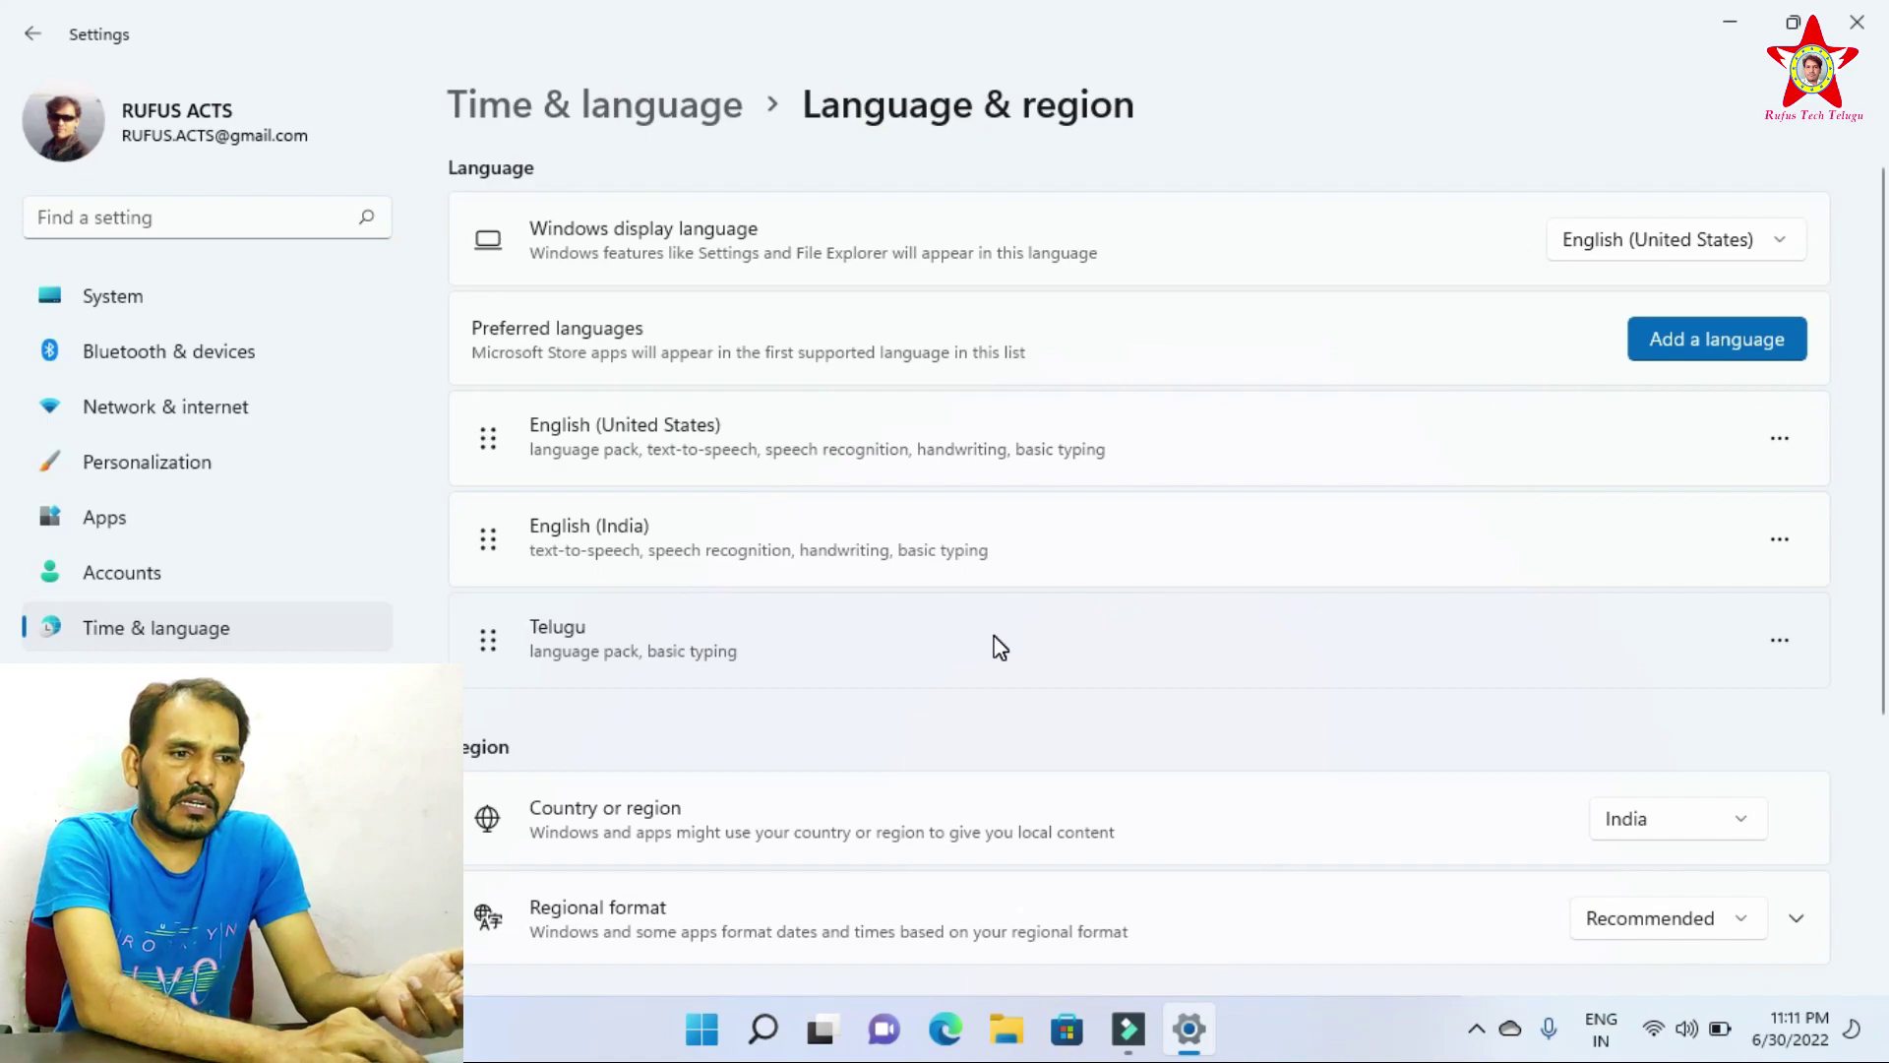
Open Telugu's language options to check its language features and installed keyboards.
{"action": "left_click", "coordinate": [1783, 642]}
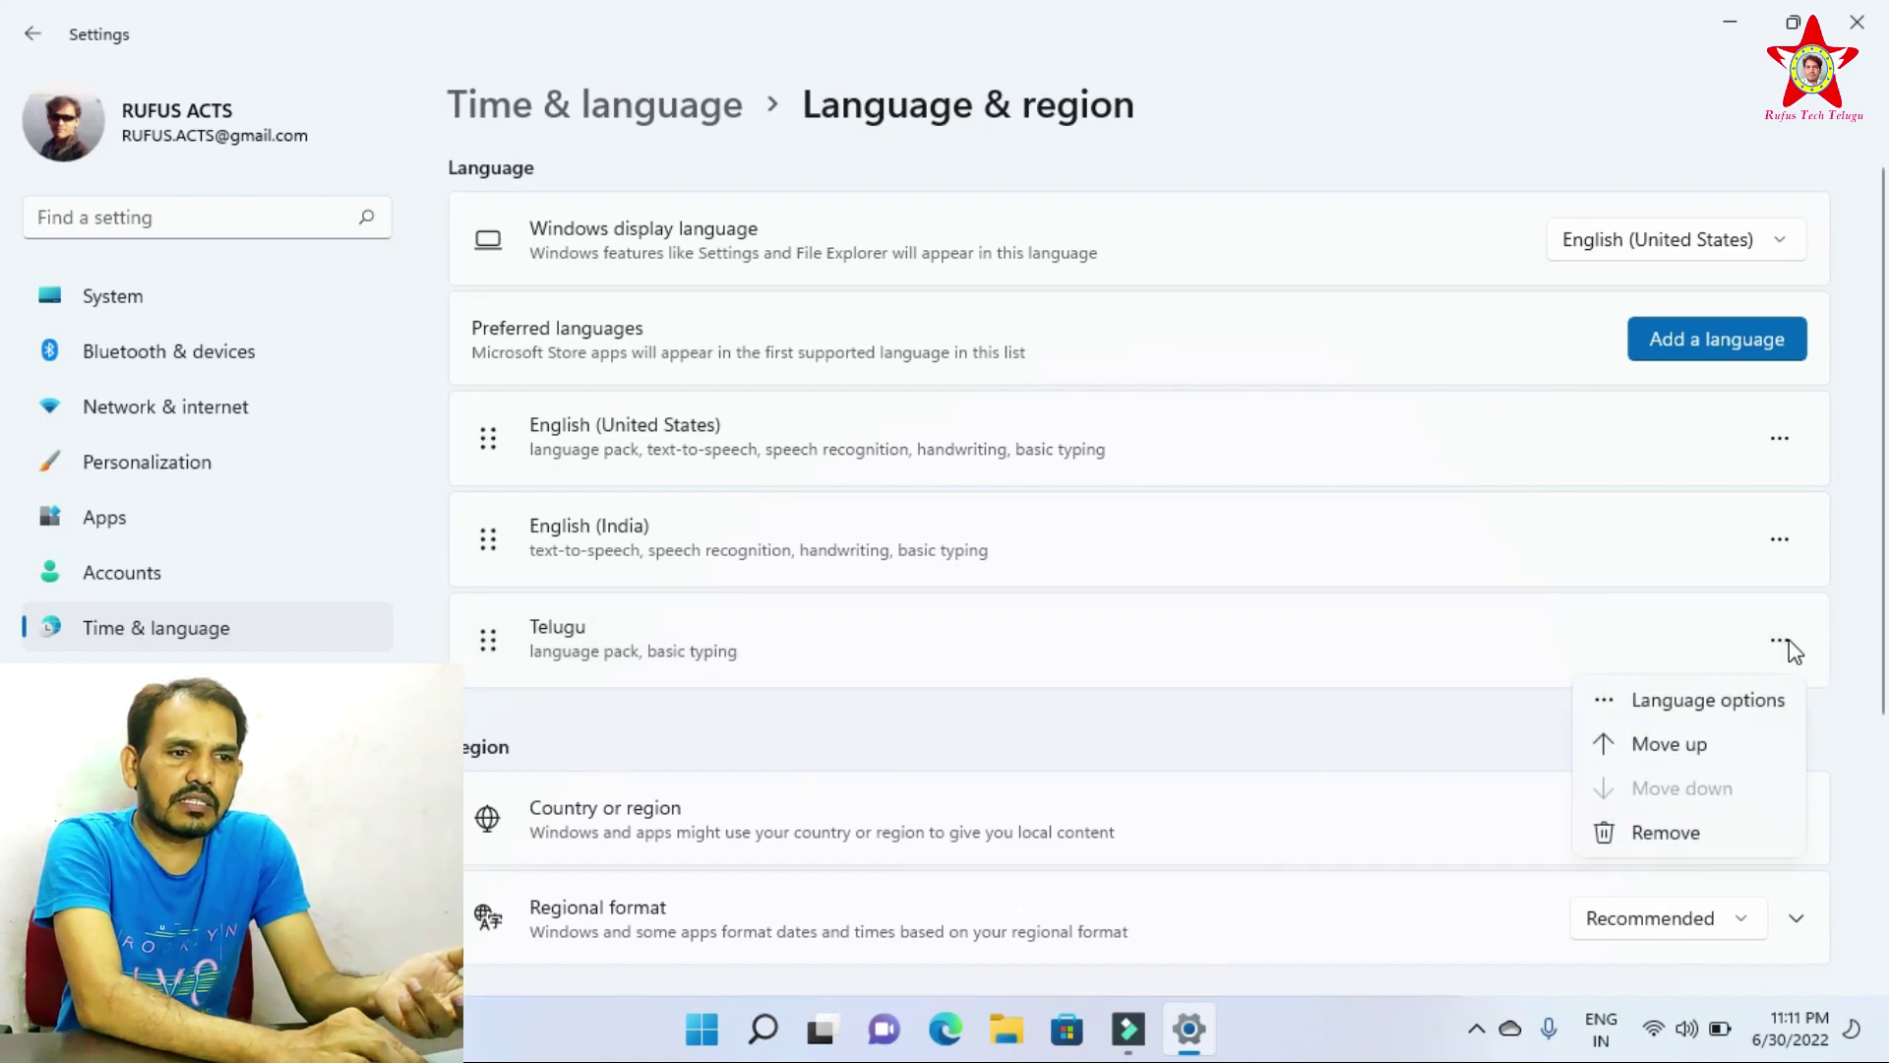
{"action": "left_click", "coordinate": [1685, 706]}
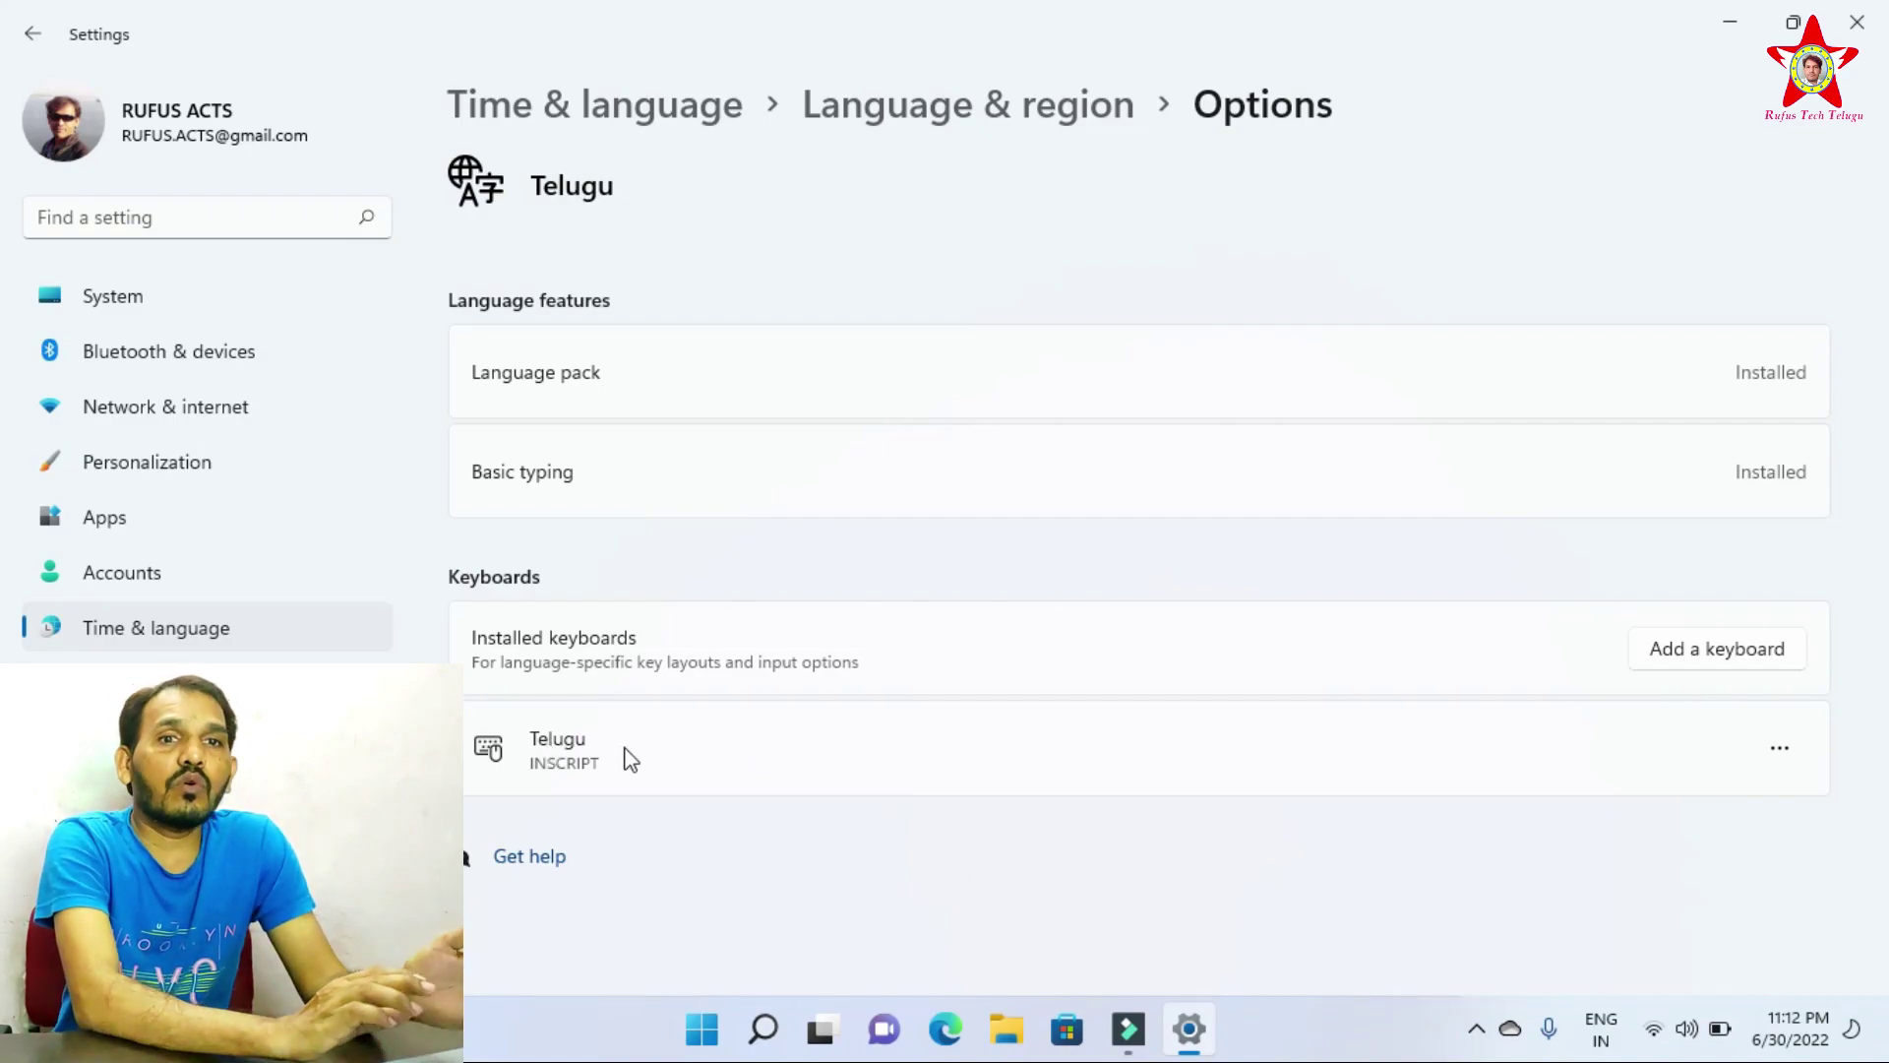
Find and open Notepad, and enter the word "telugu" in the blank document.
{"action": "left_click", "coordinate": [769, 1025]}
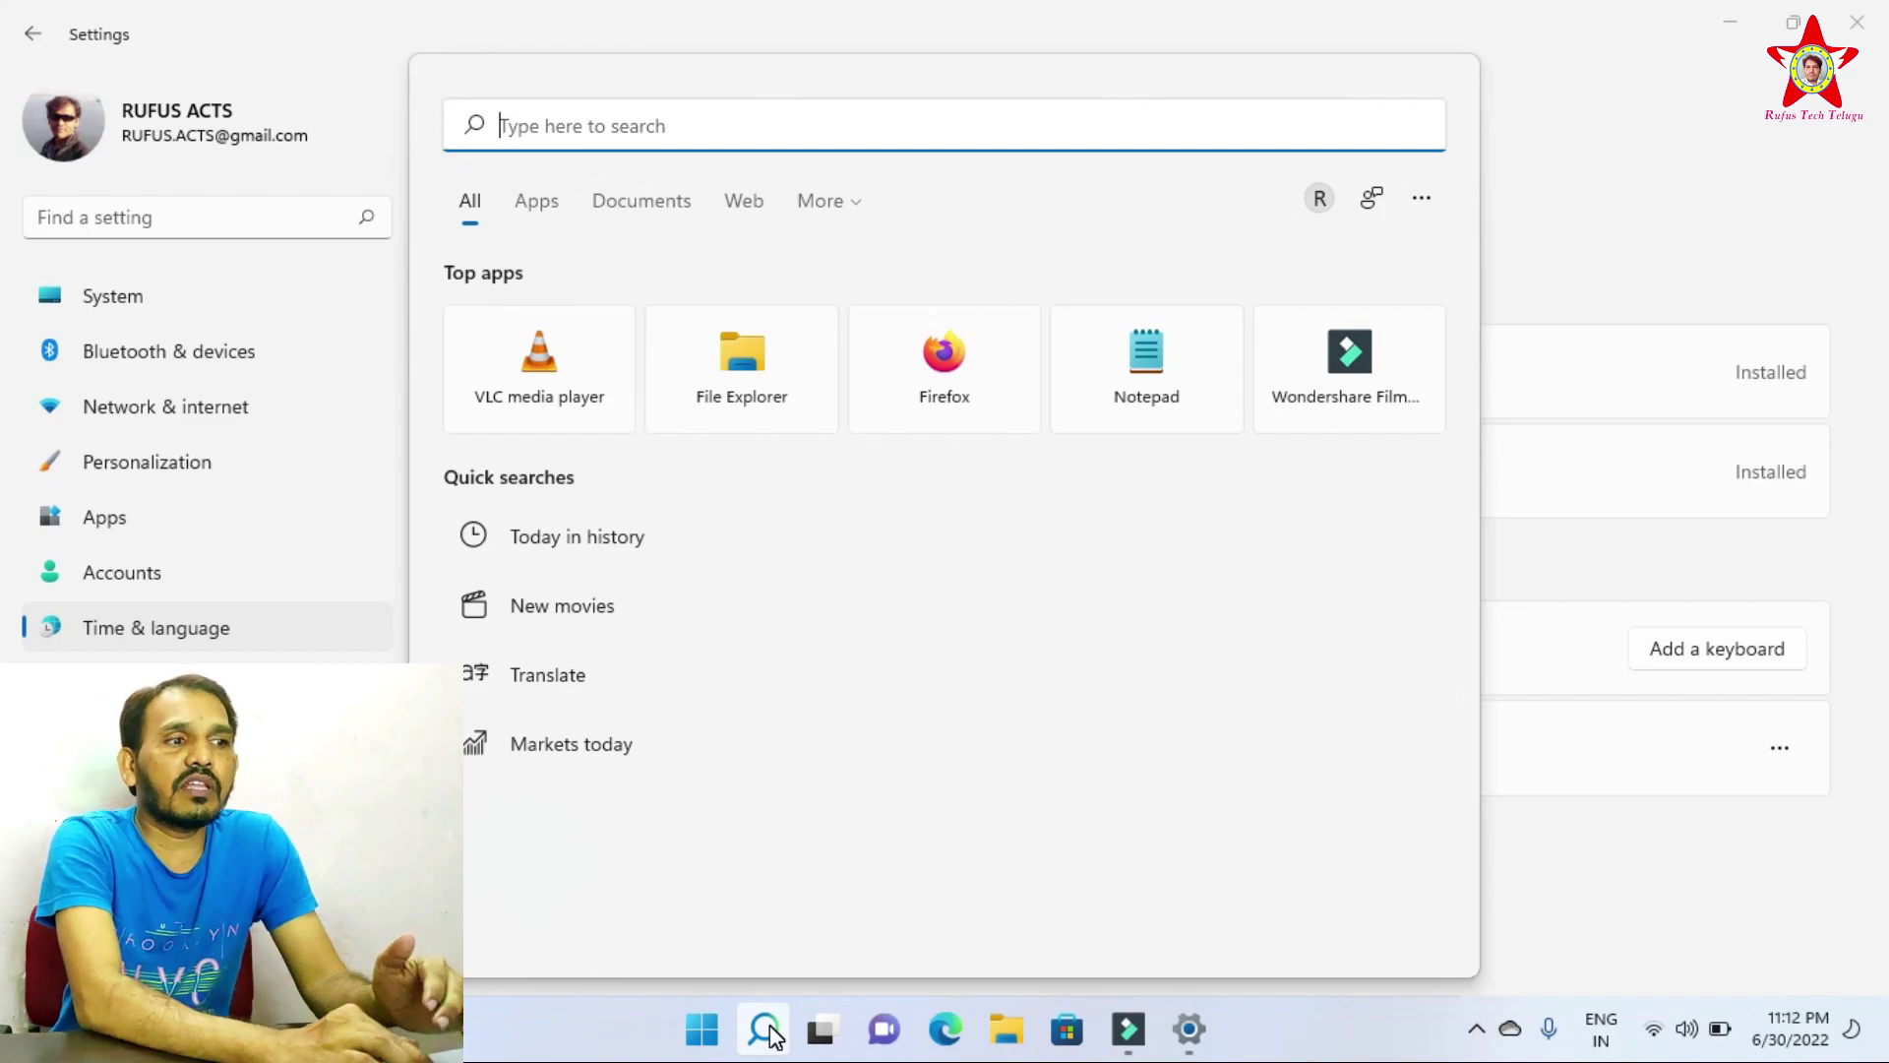
{"action": "type", "text": "note"}
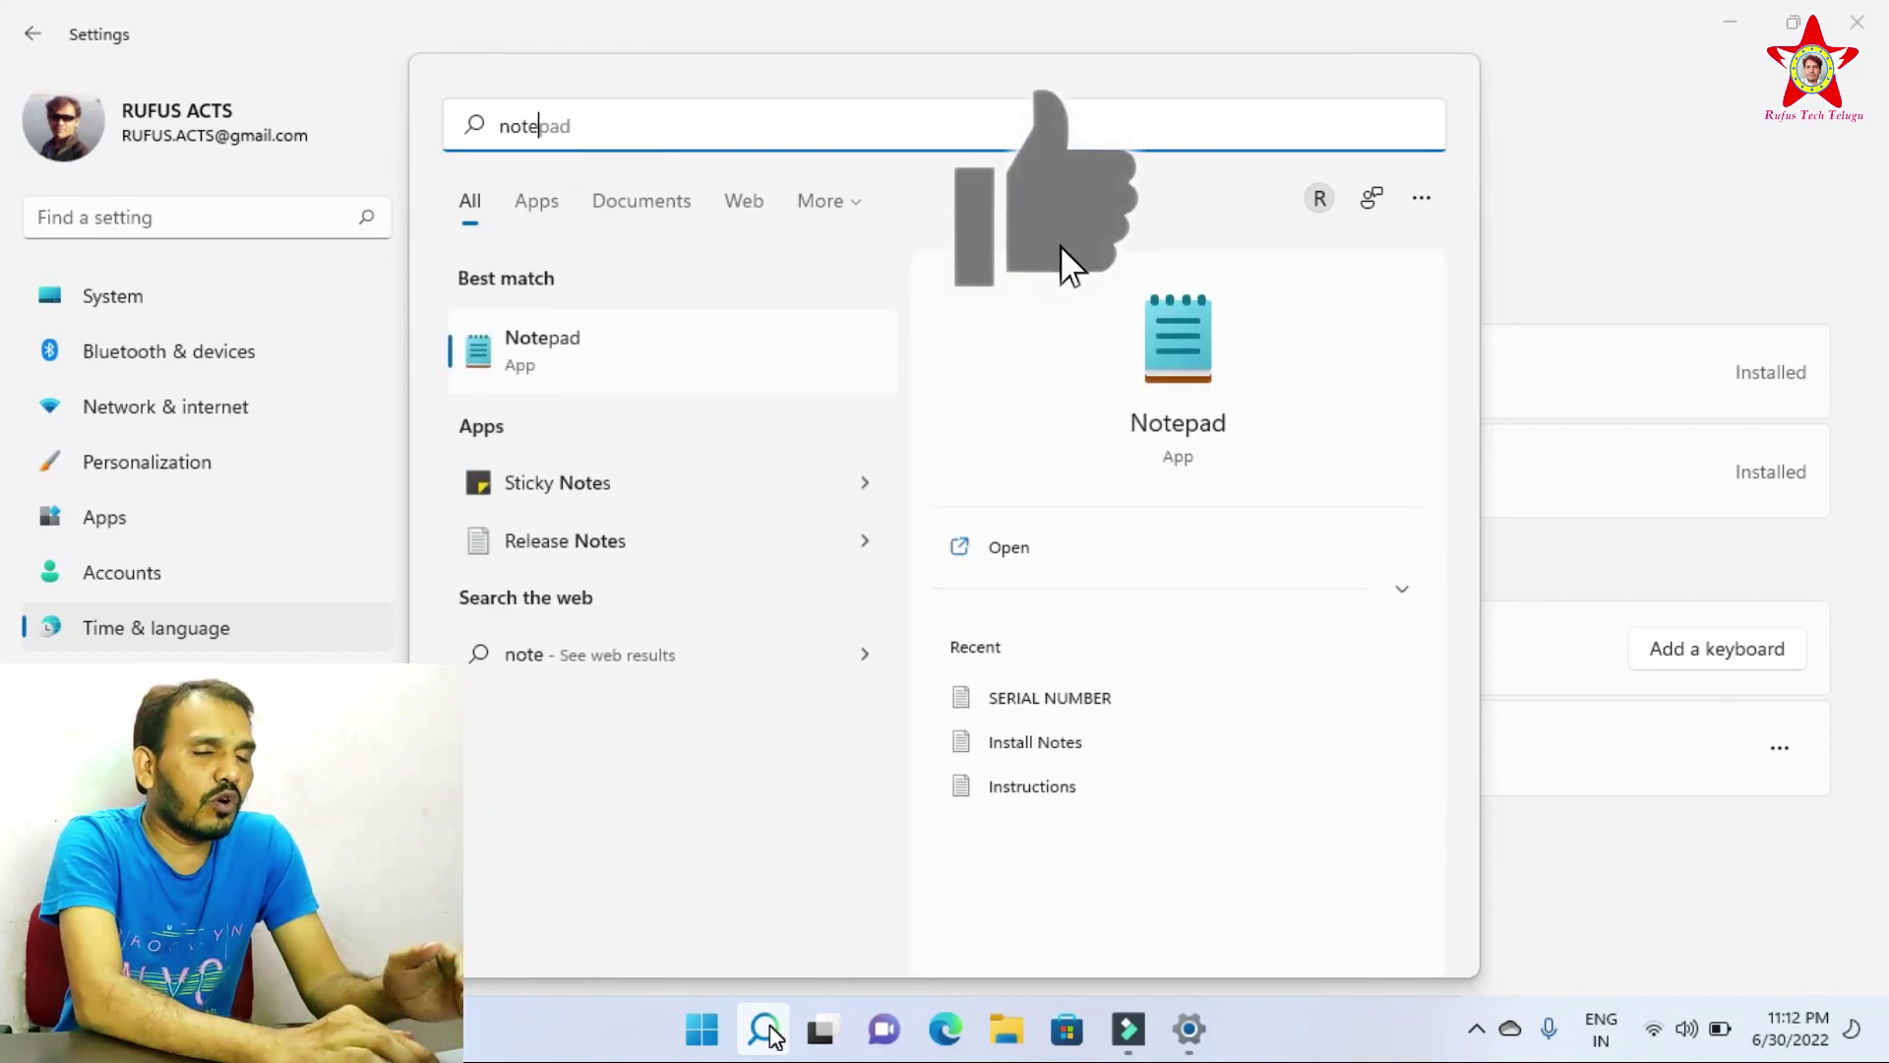
{"action": "left_click", "coordinate": [1197, 380]}
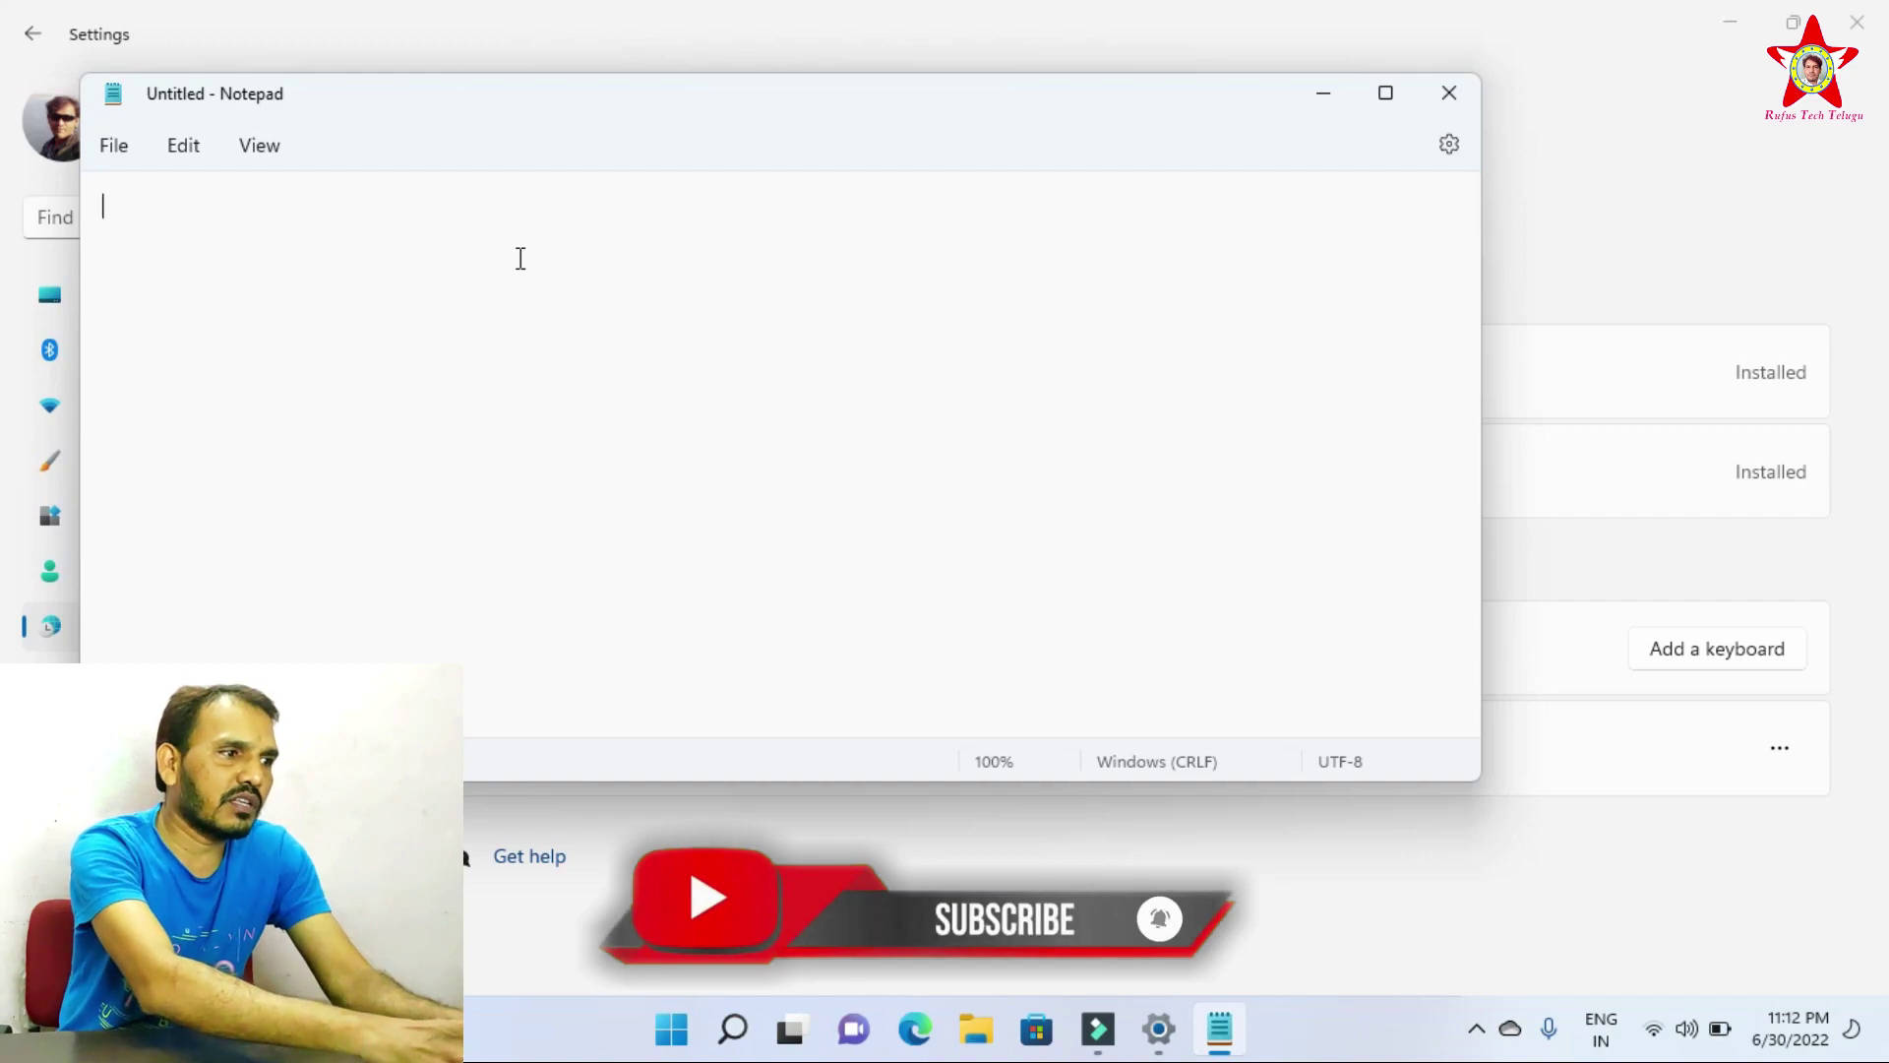
{"action": "type", "text": "telugu"}
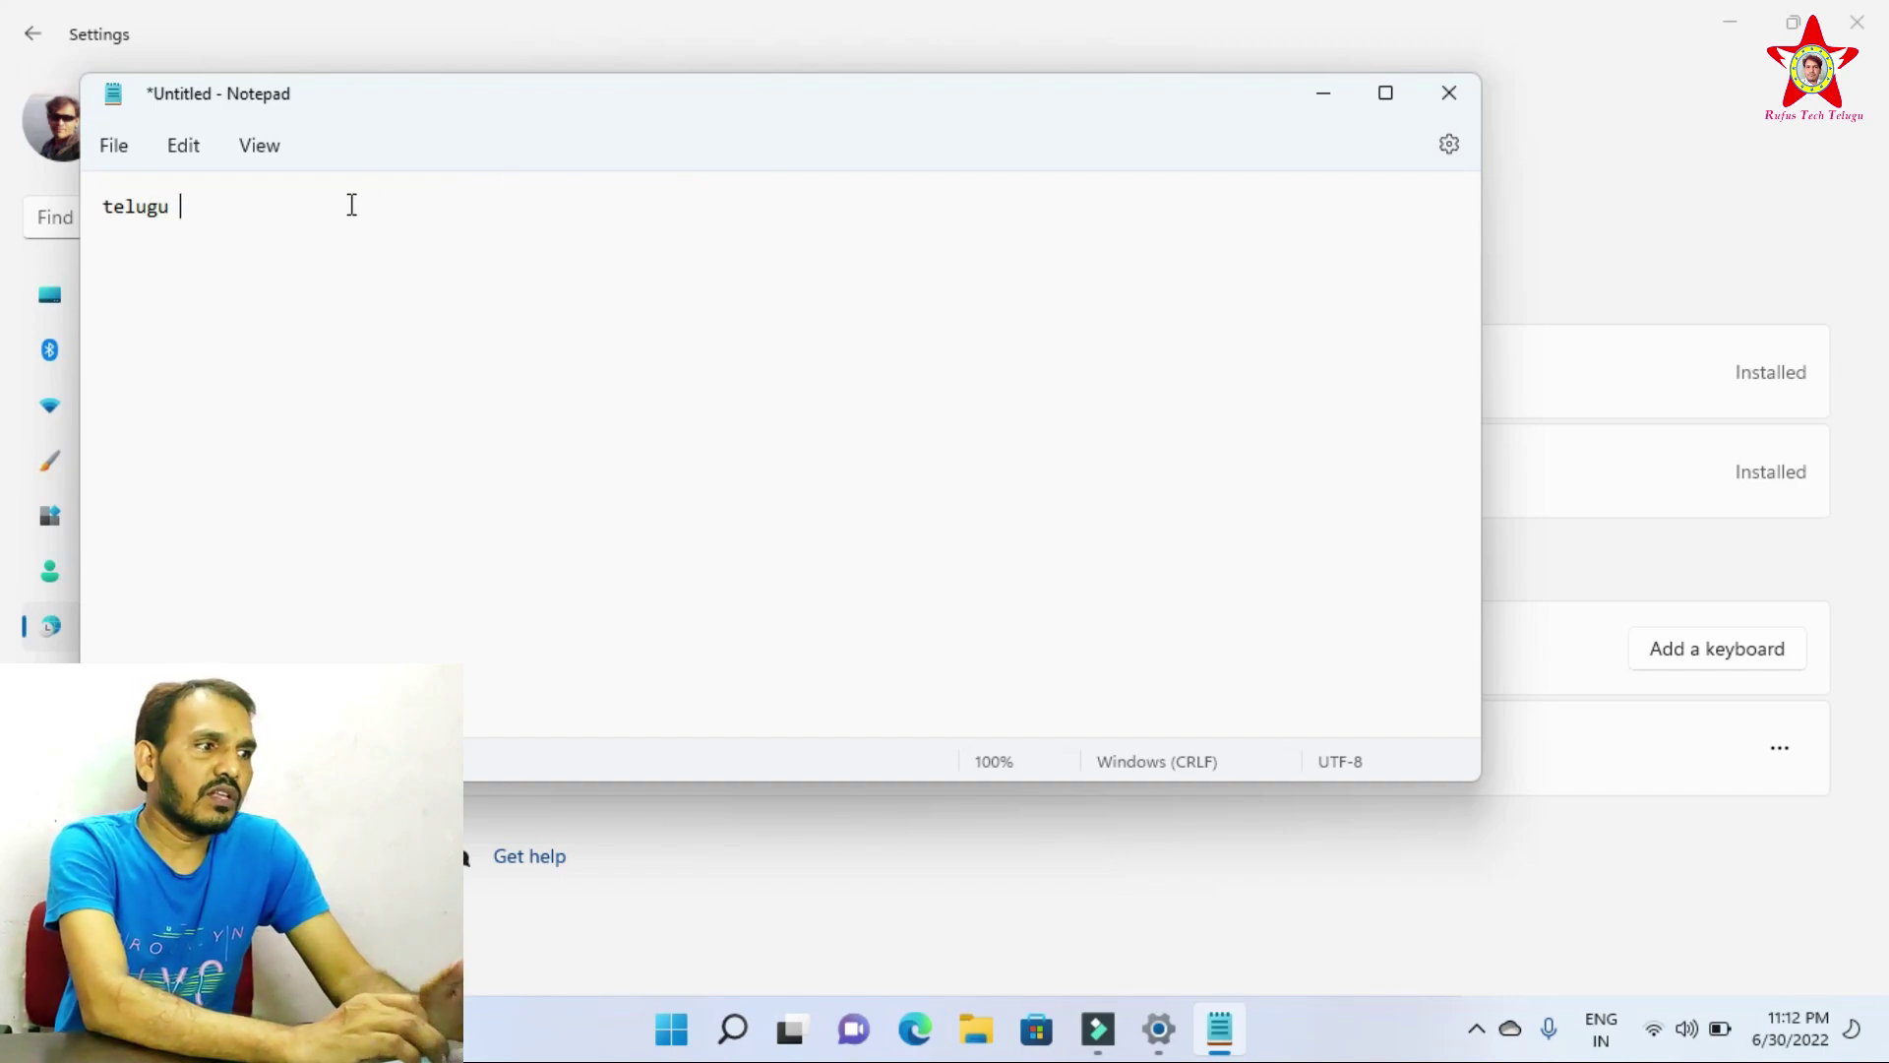
Switch the keyboard layout to Telugu and enter the sample characters "ూాతహుహ" after the word "telugu".
{"action": "left_click", "coordinate": [1602, 1030]}
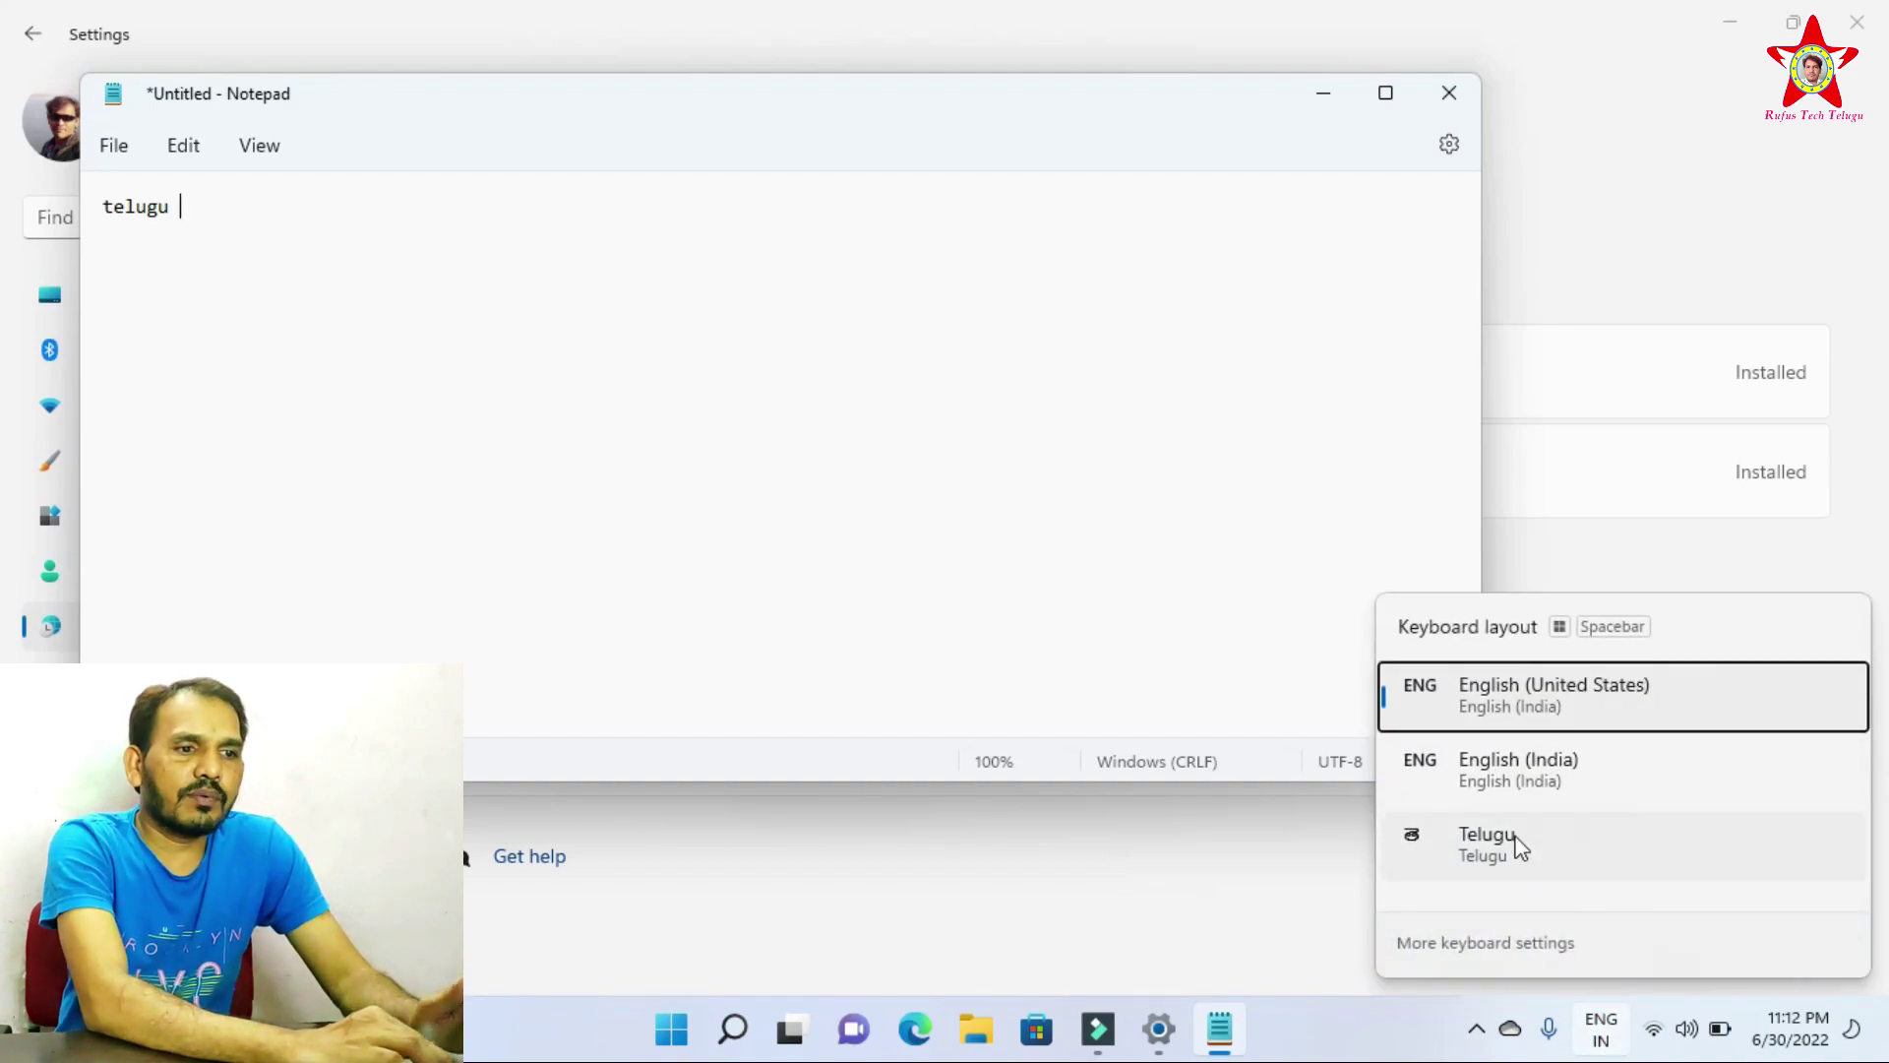
{"action": "left_click", "coordinate": [1548, 863]}
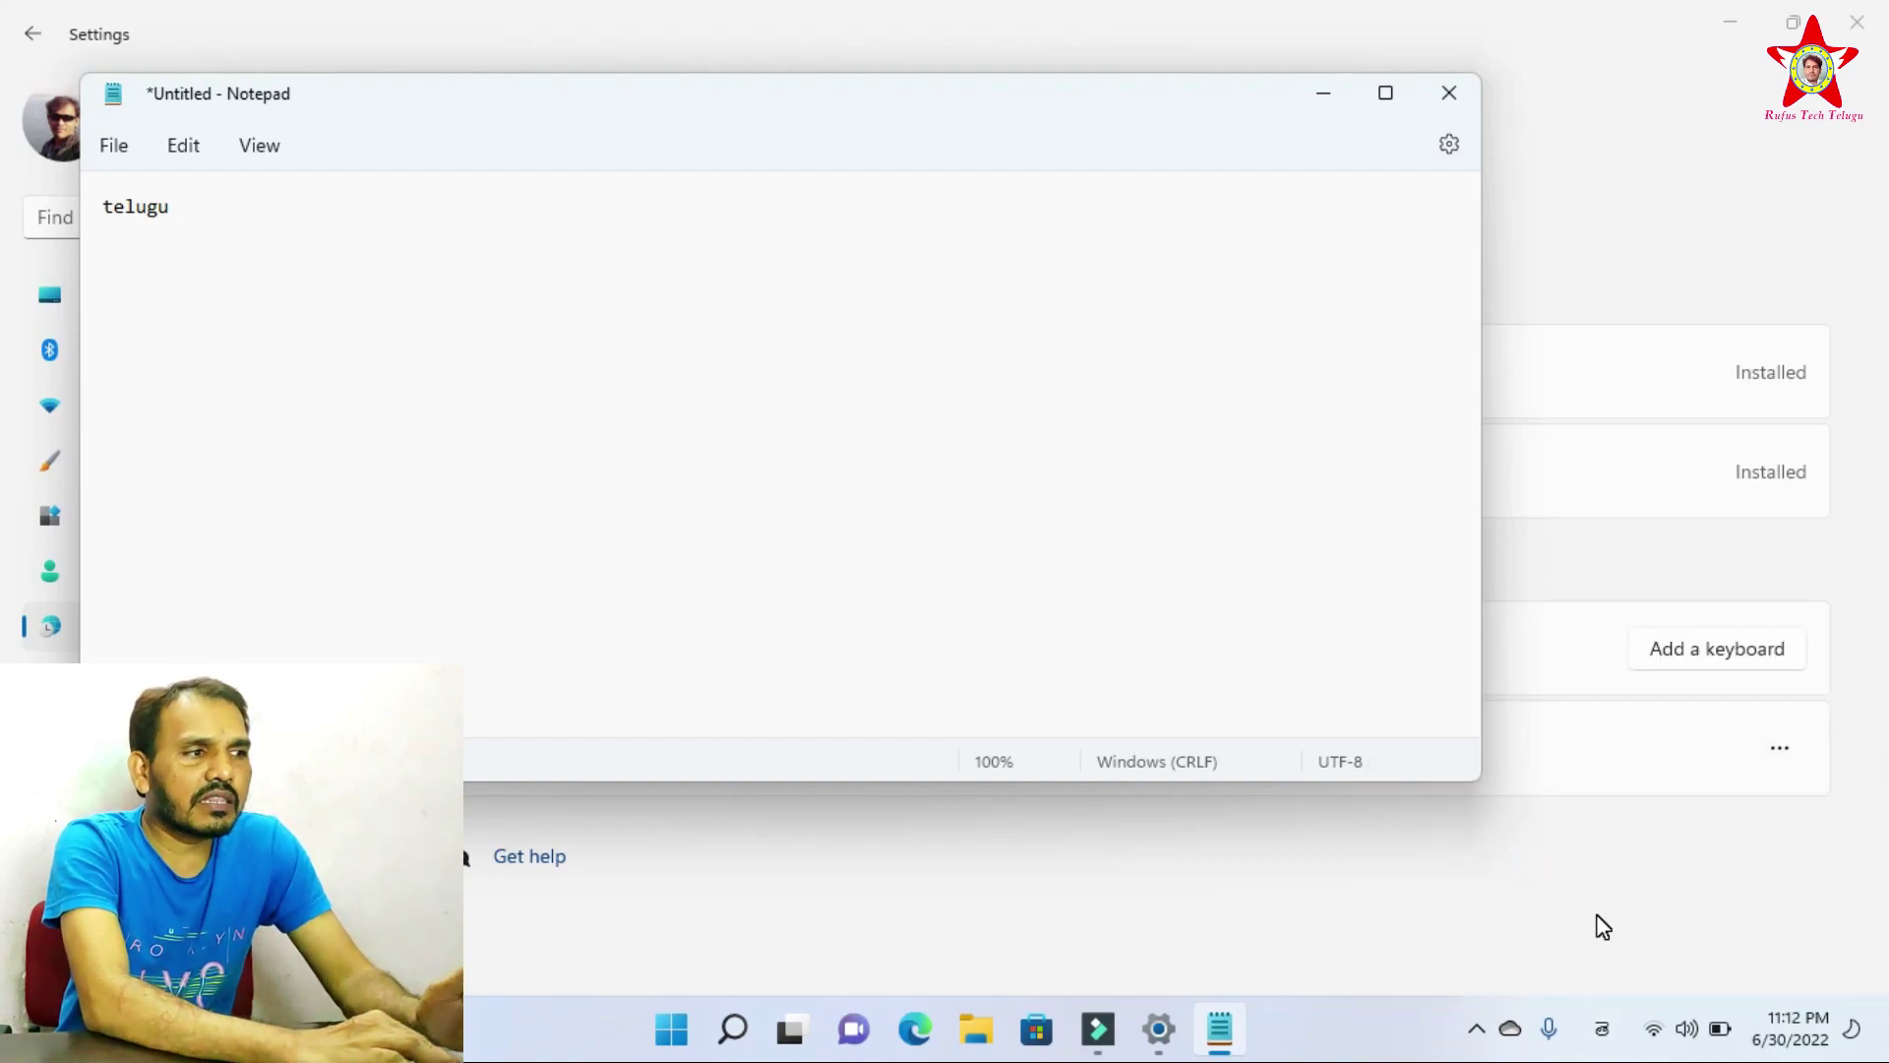
{"action": "left_click", "coordinate": [1603, 1030]}
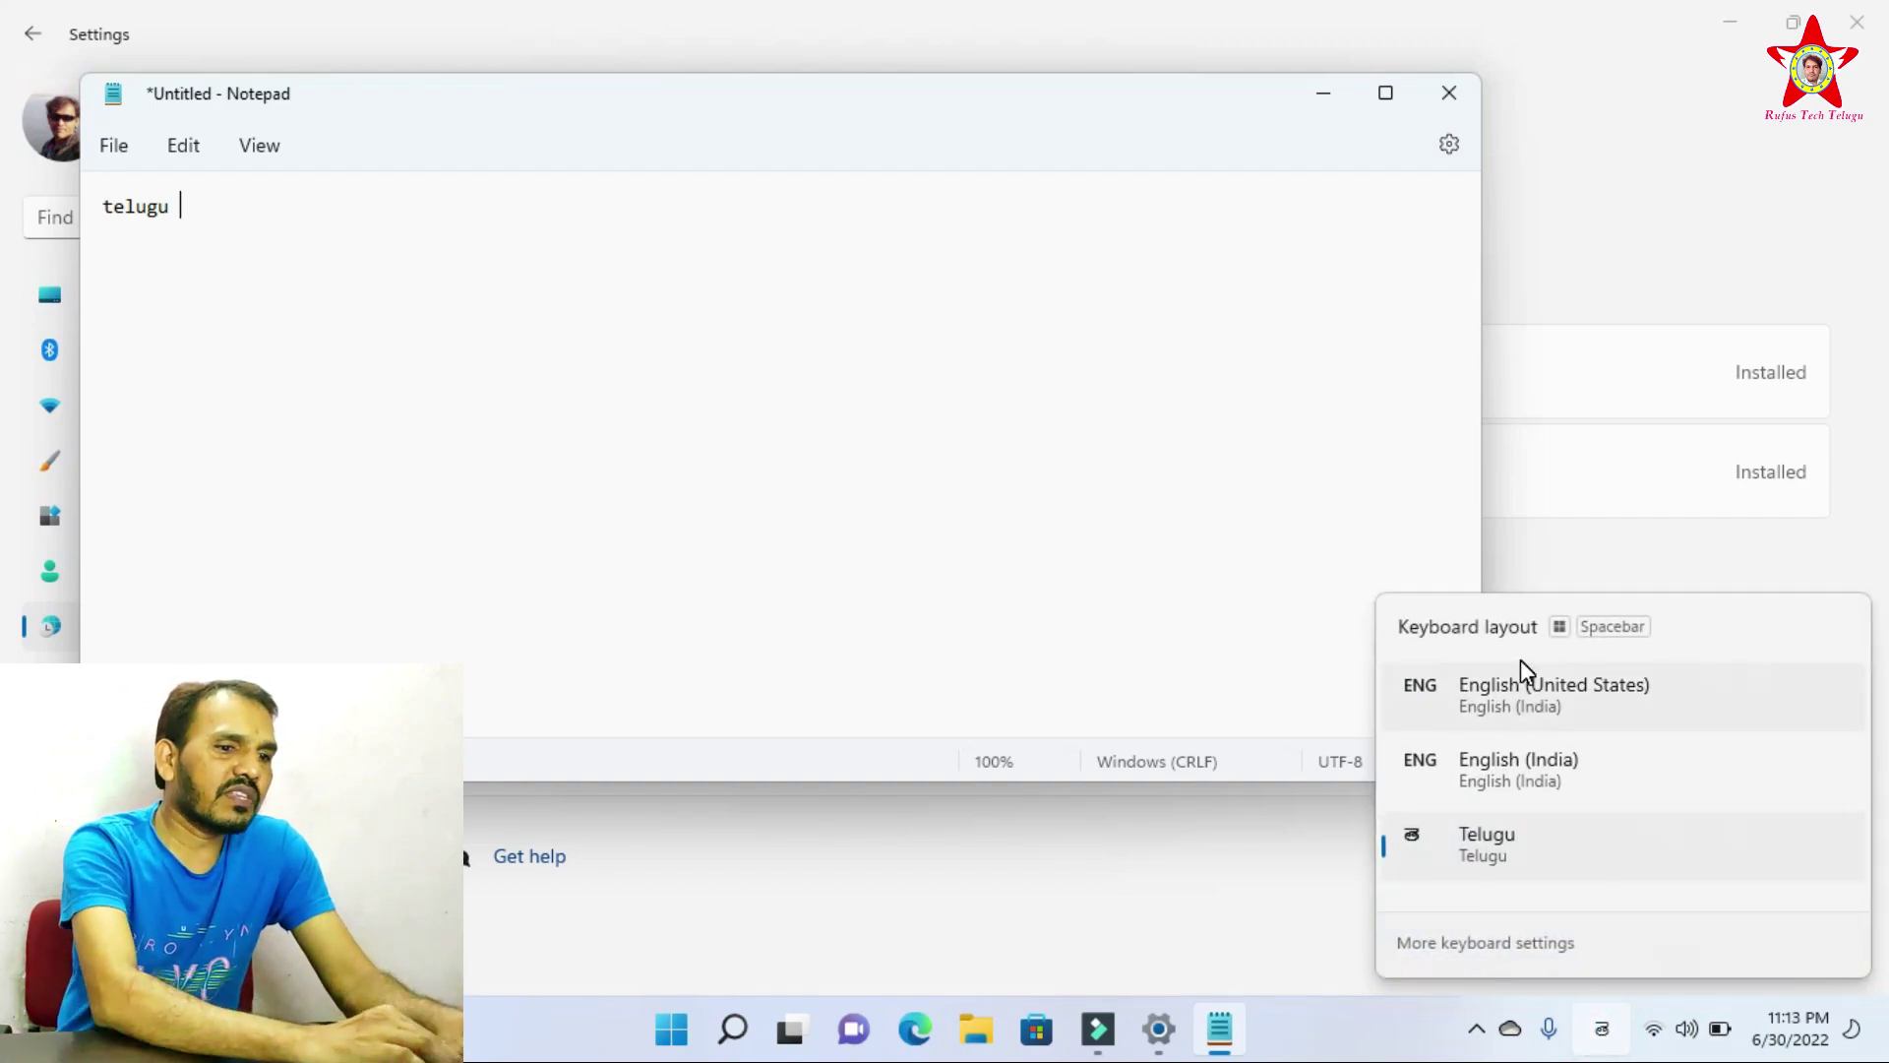
{"action": "left_click", "coordinate": [1524, 848]}
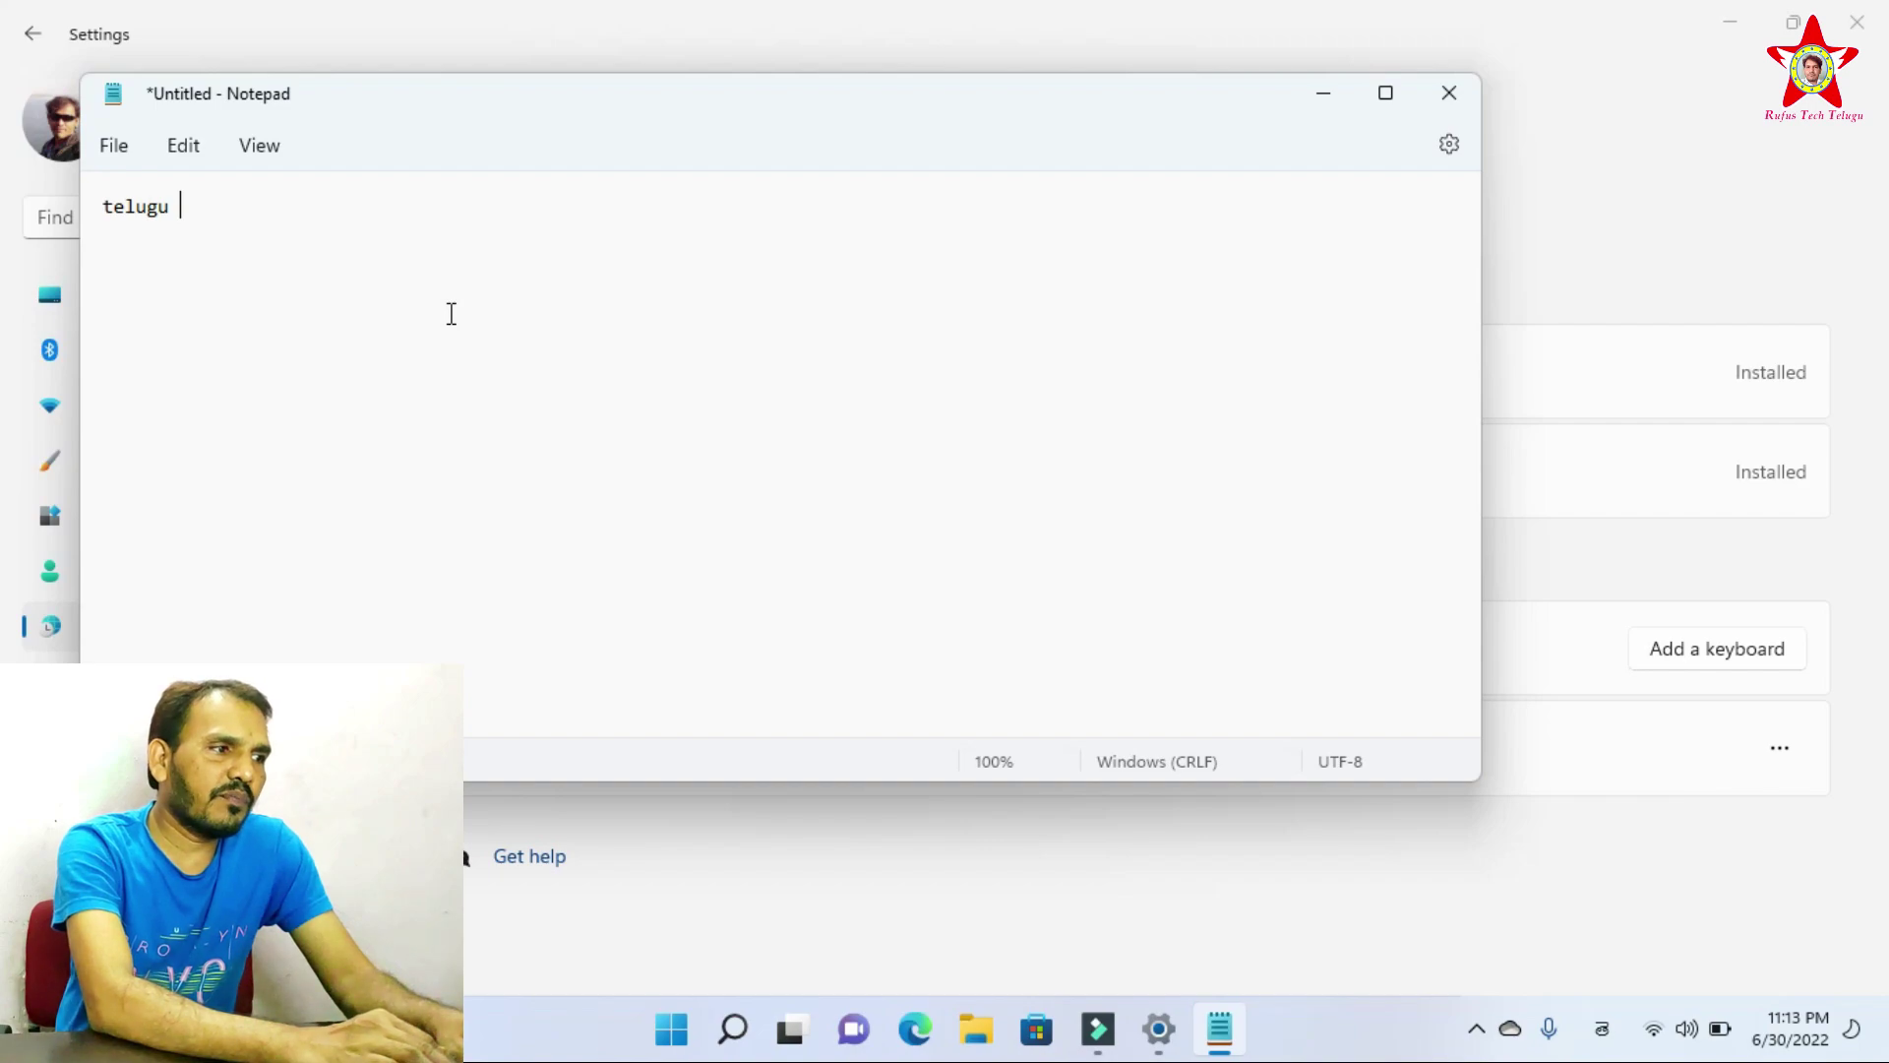
{"action": "type", "text": "ంూలత"}
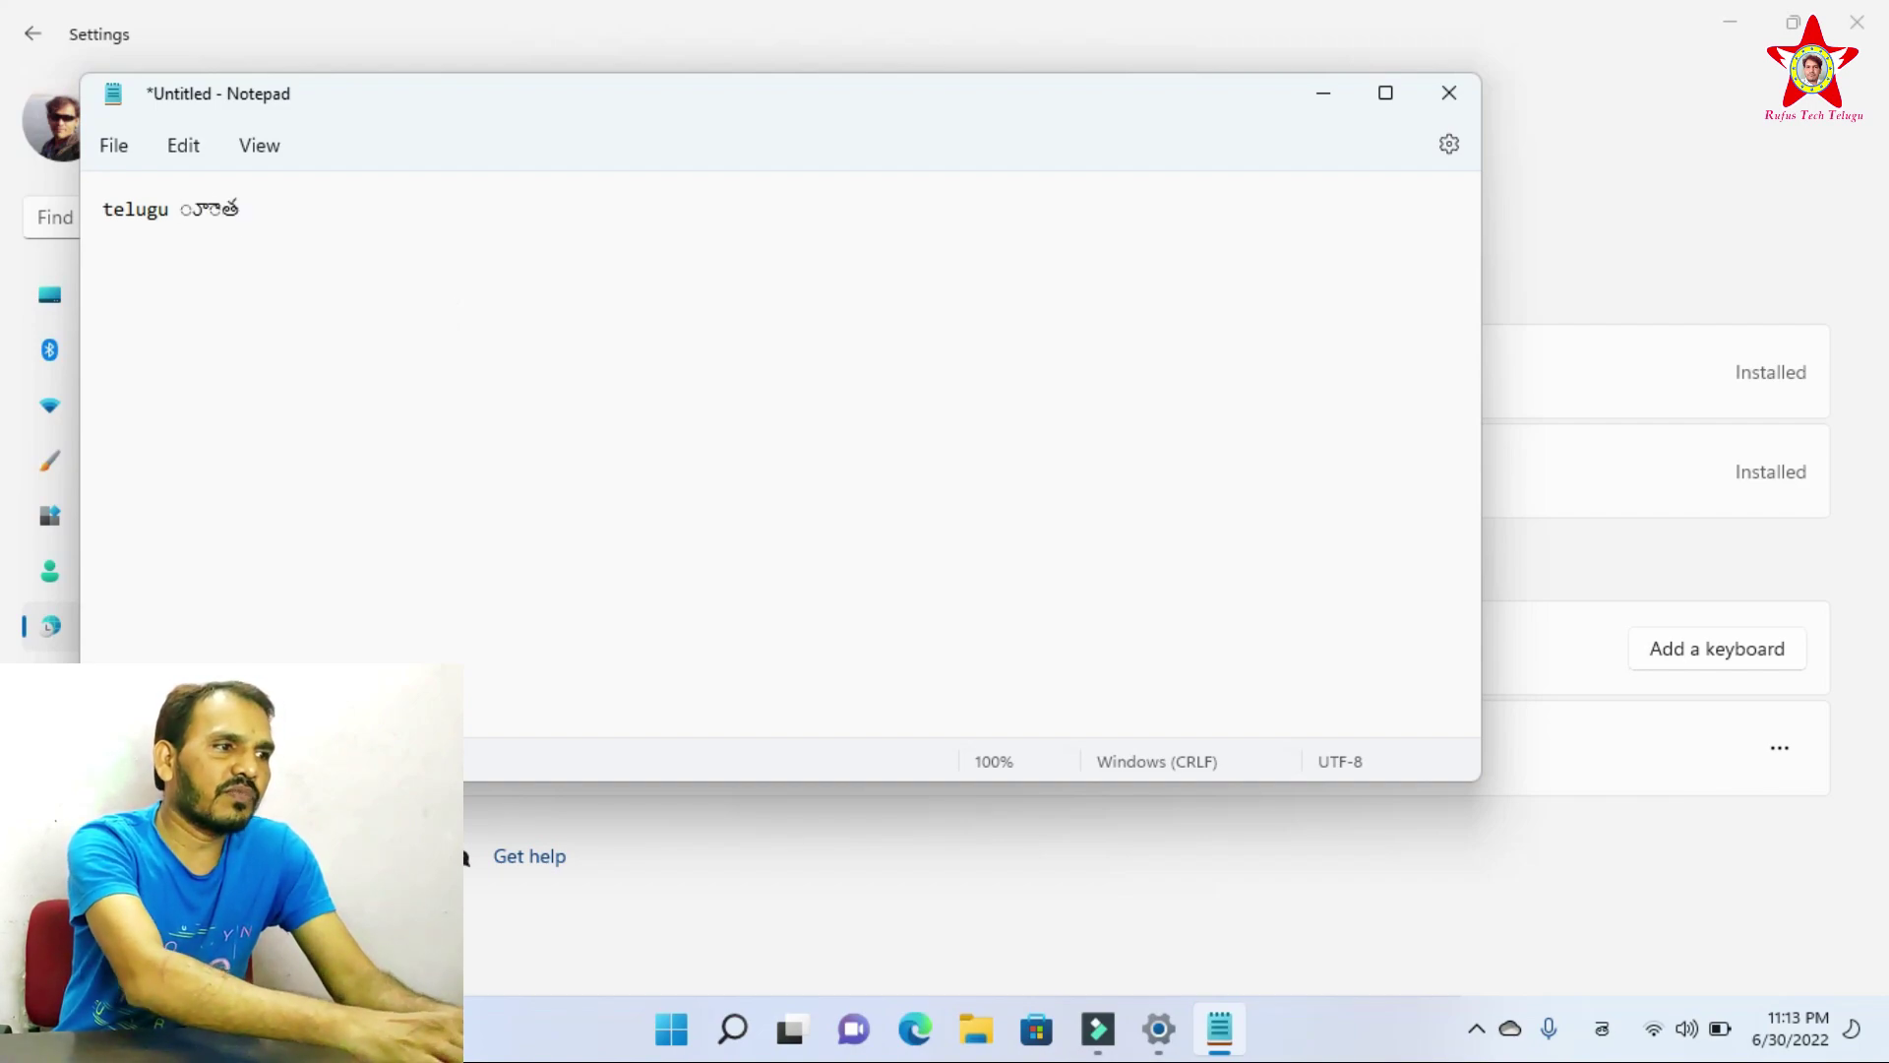
{"action": "type", "text": "హుహా"}
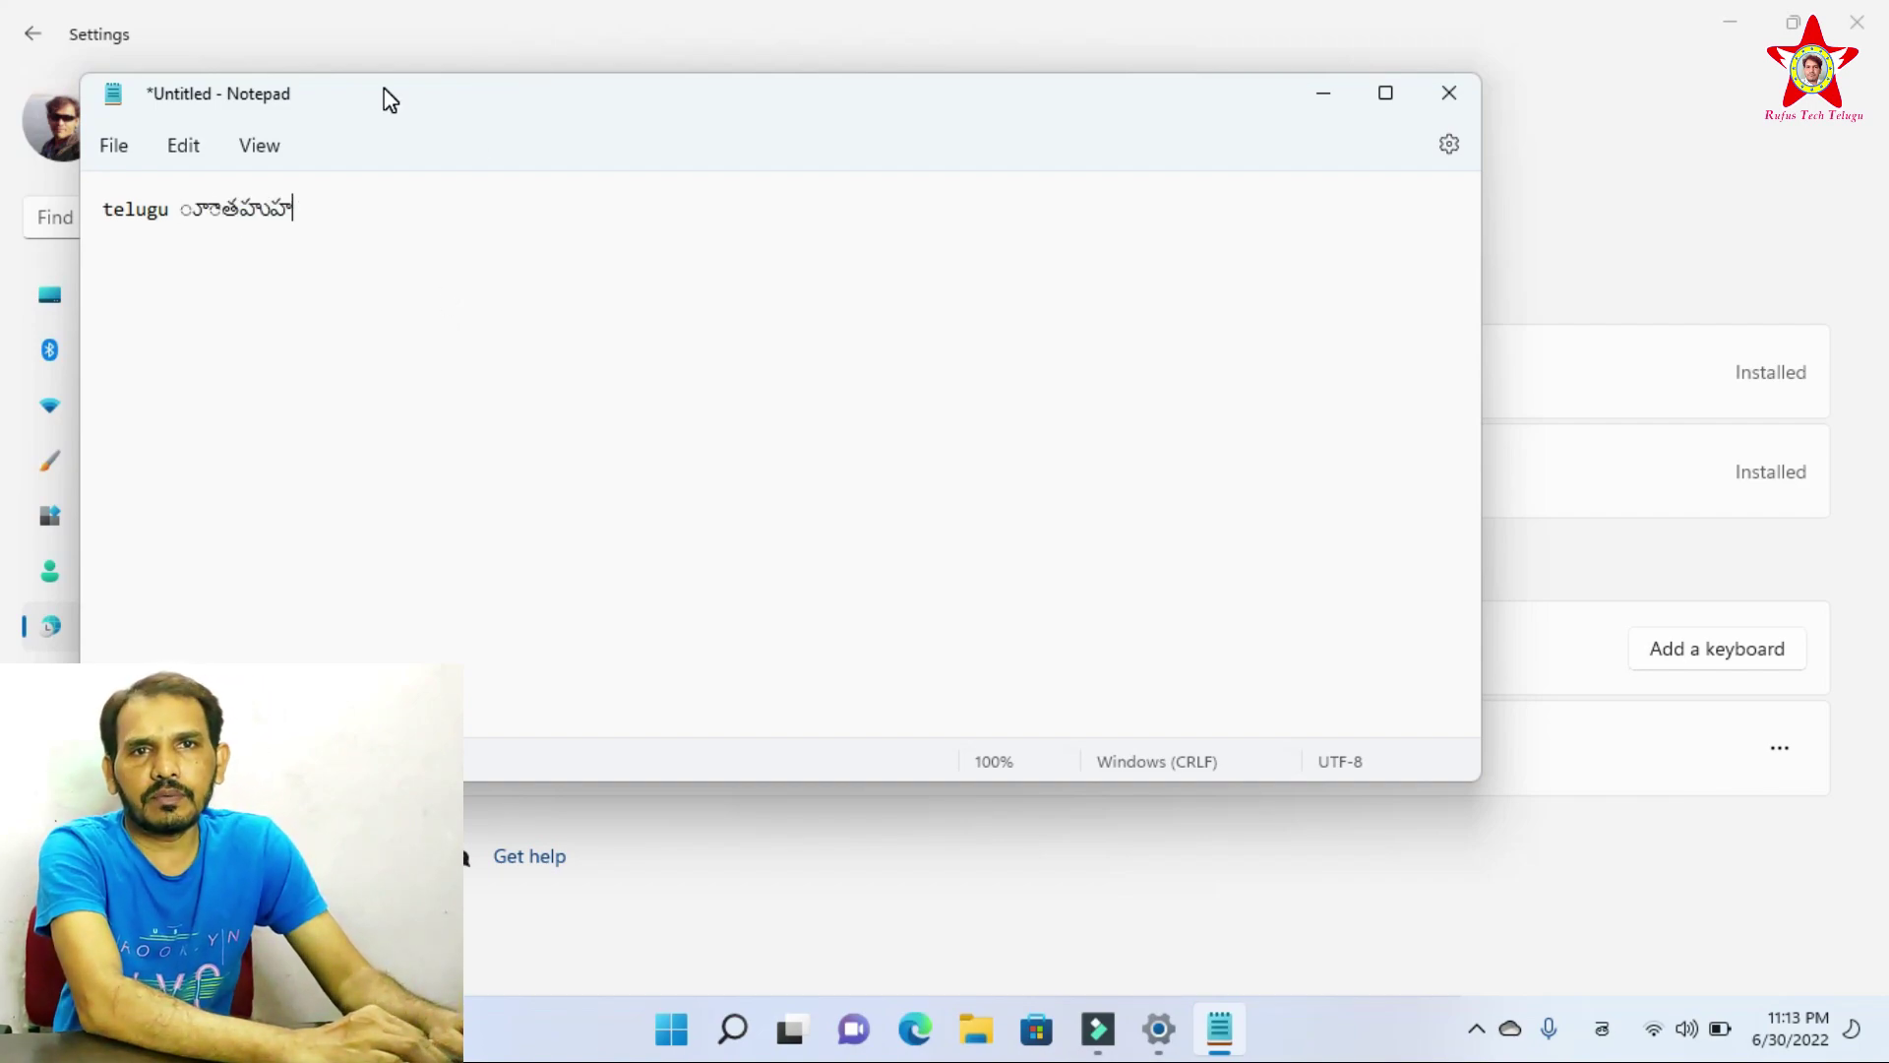
Add the Telugu Phonetic keyboard to Telugu's installed keyboards and switch the keyboard layout to Telugu Phonetic.
{"action": "left_click_drag", "start_coordinate": [296, 206], "coordinate": [194, 222]}
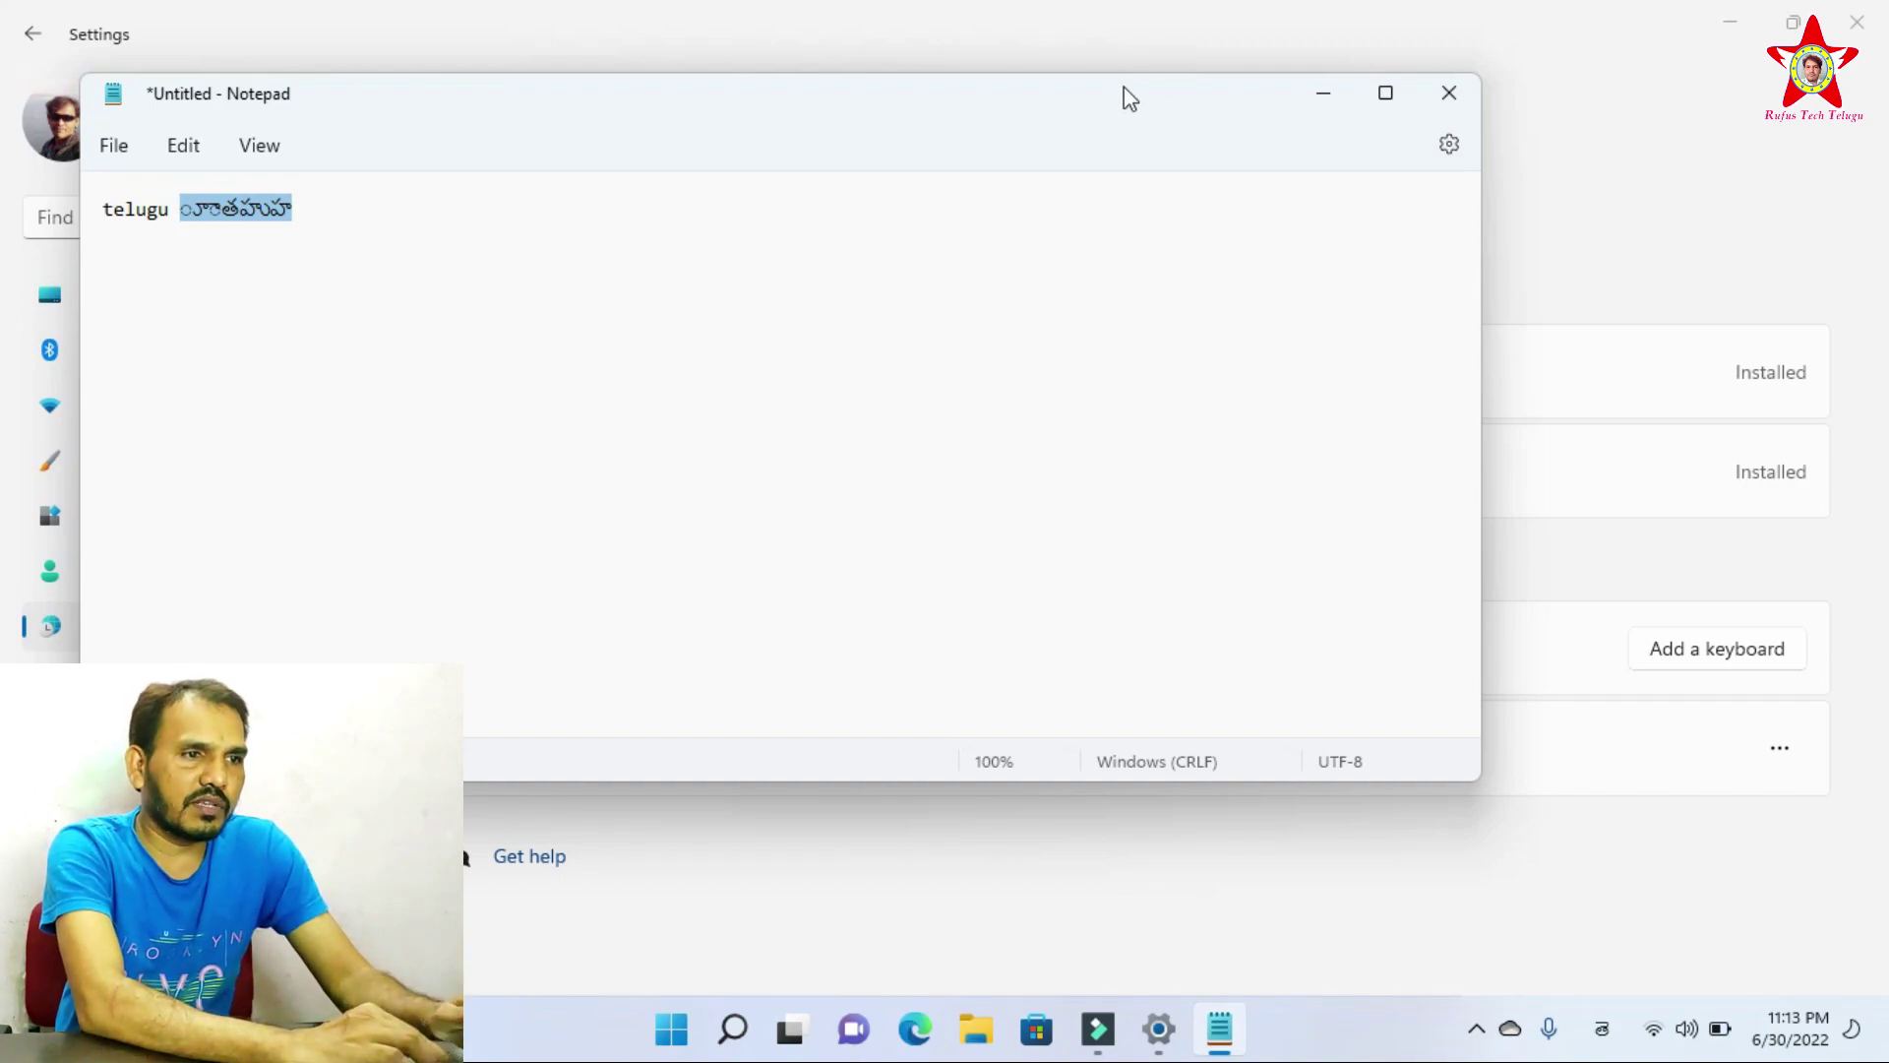
{"action": "left_click", "coordinate": [1324, 92]}
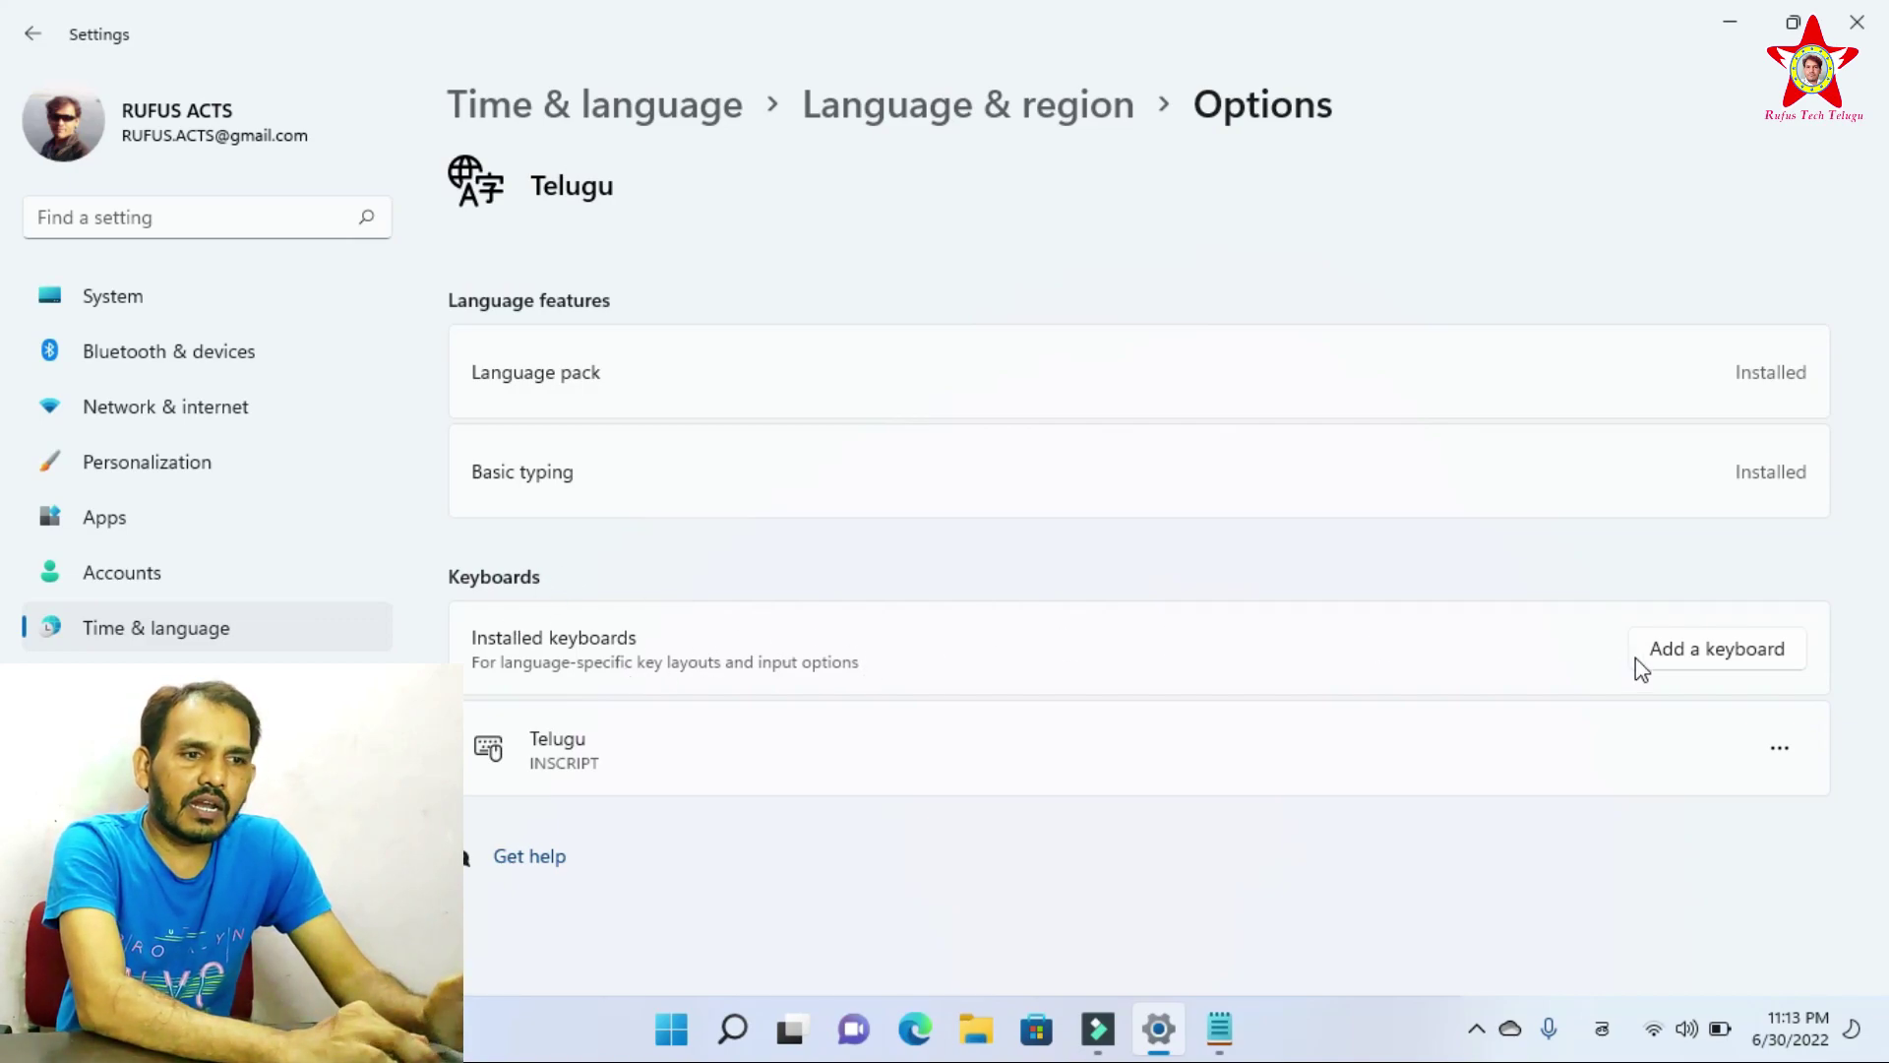
{"action": "left_click", "coordinate": [1706, 657]}
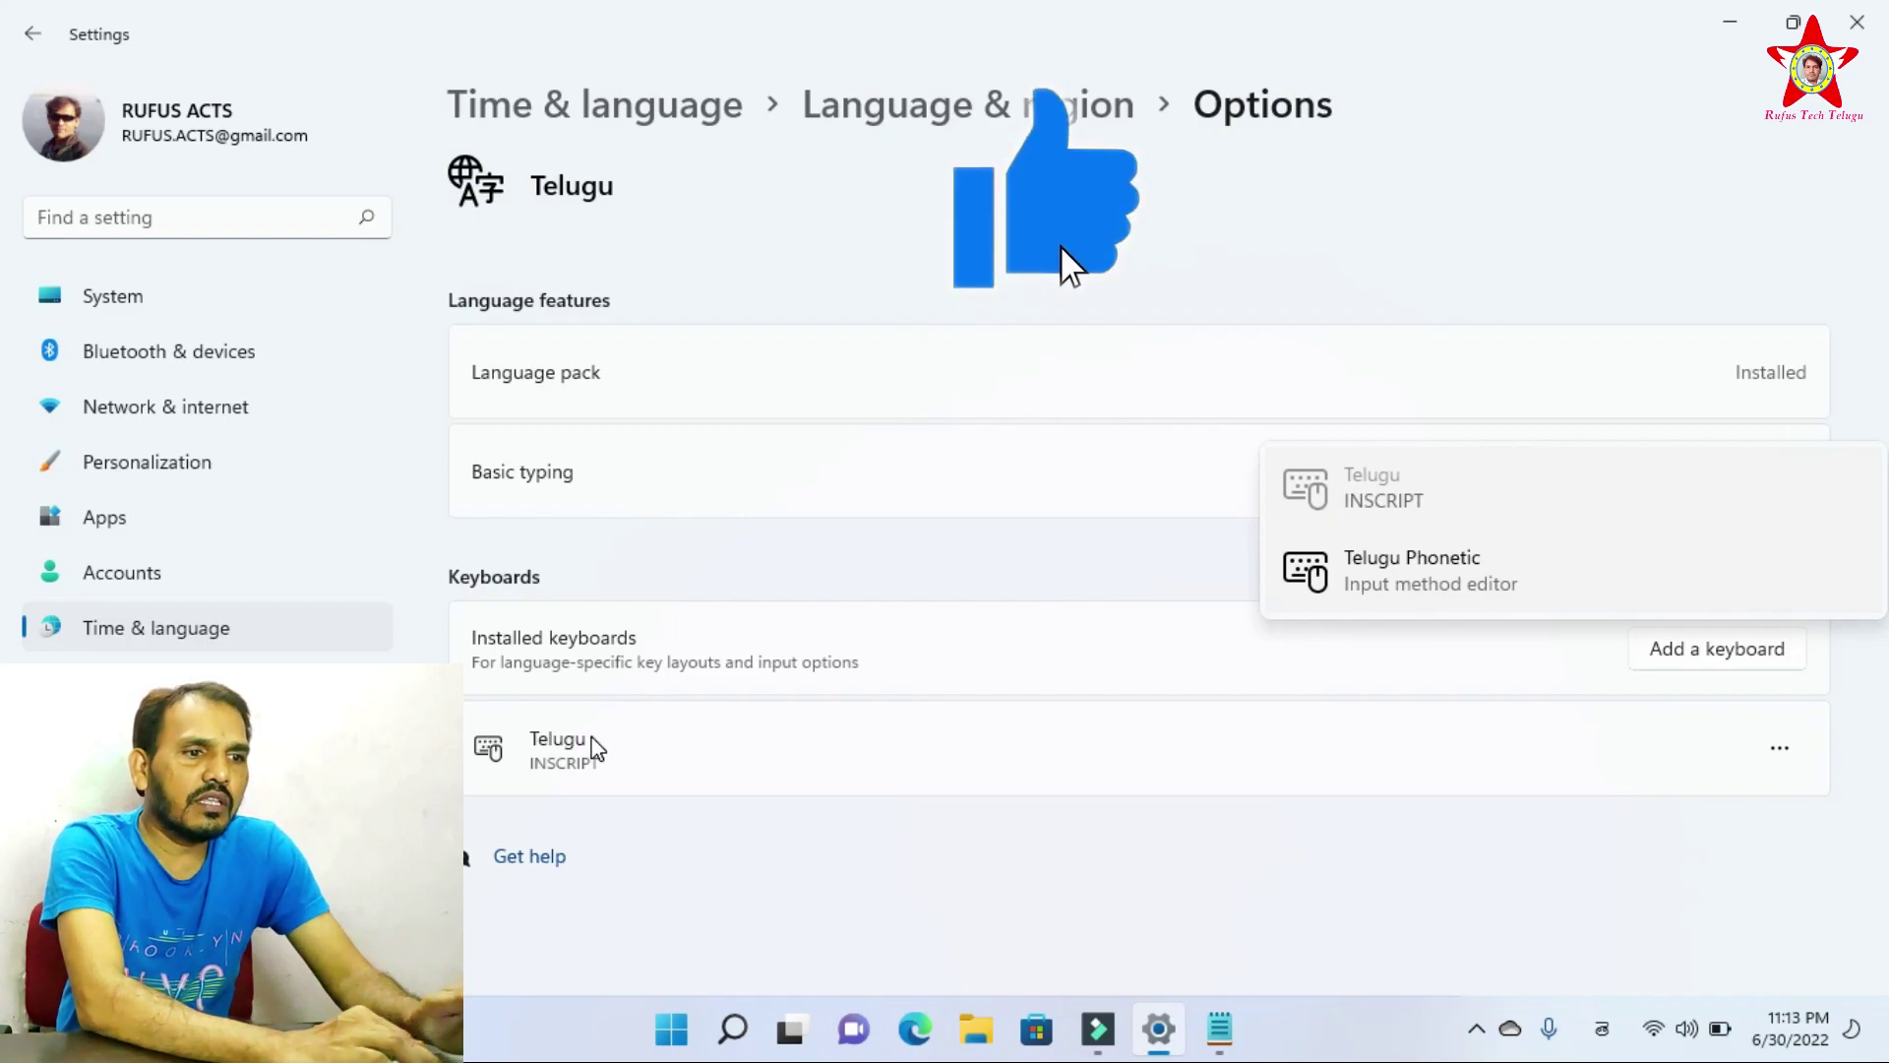
{"action": "left_click", "coordinate": [1397, 569]}
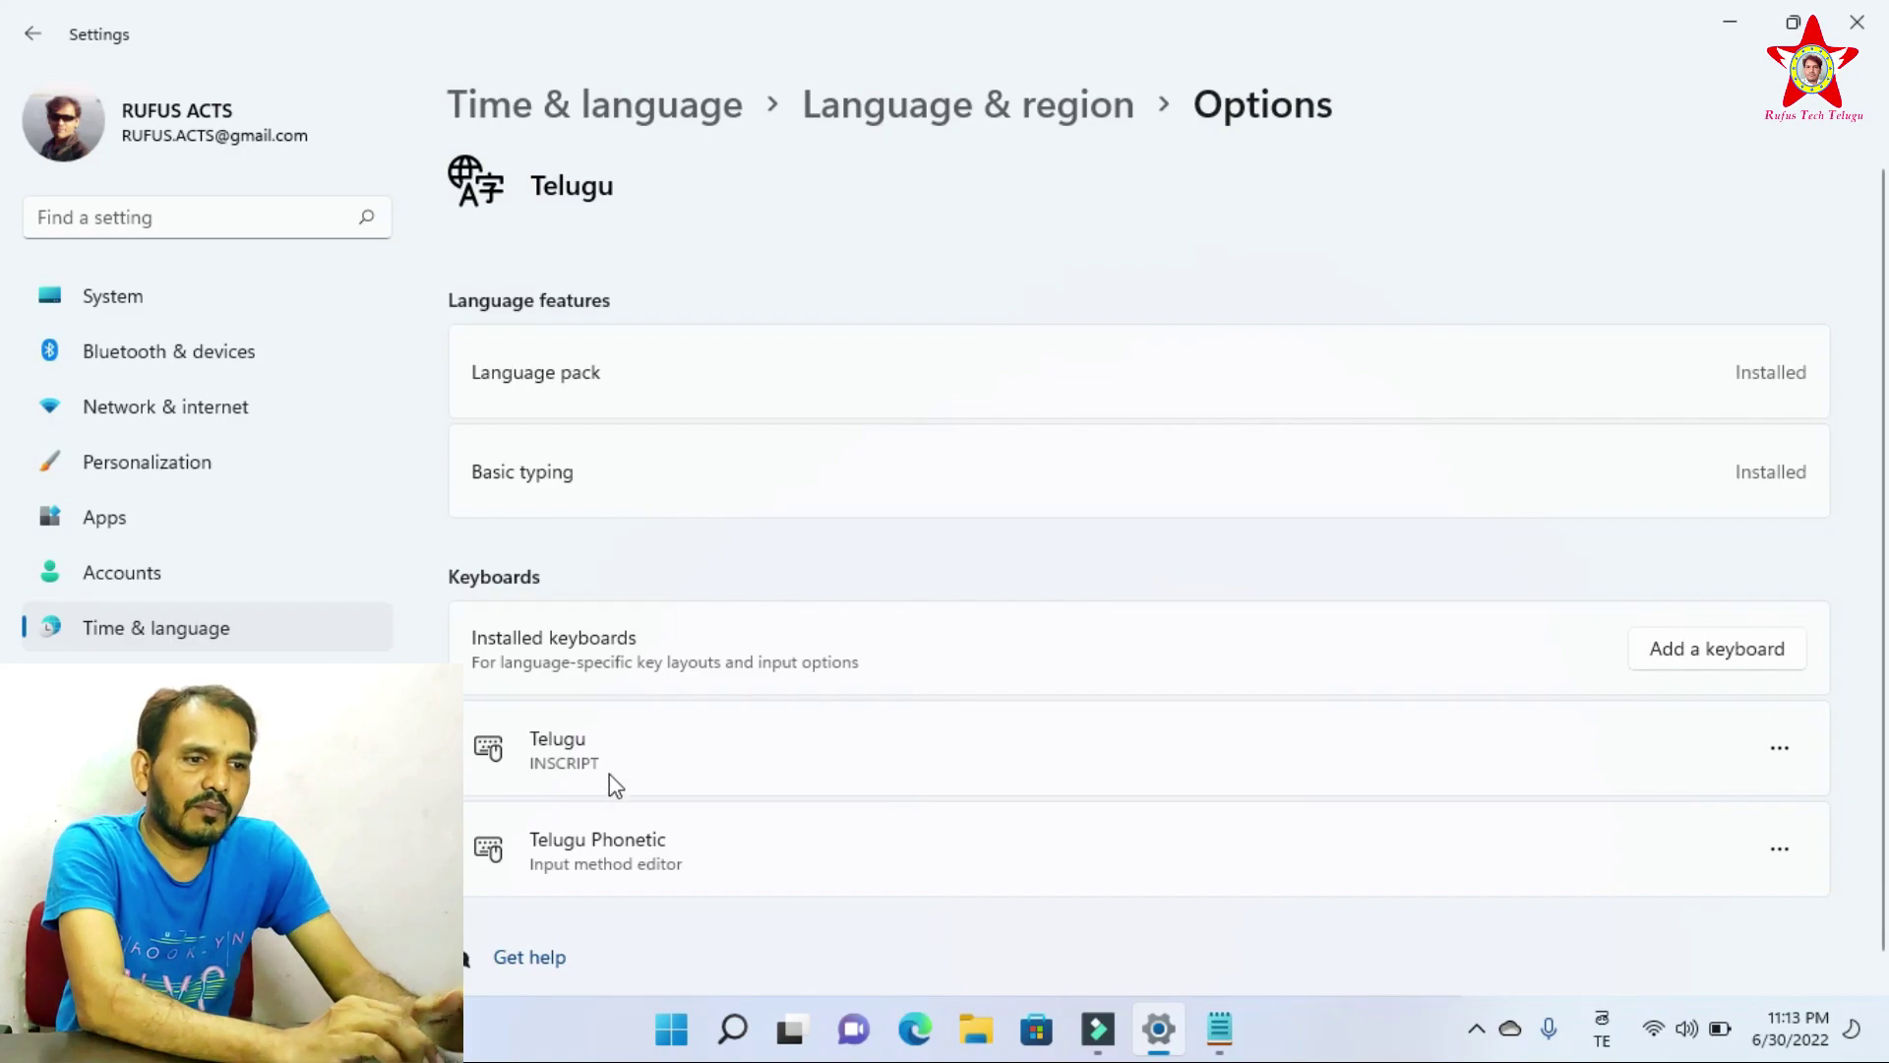
{"action": "left_click", "coordinate": [1602, 1030]}
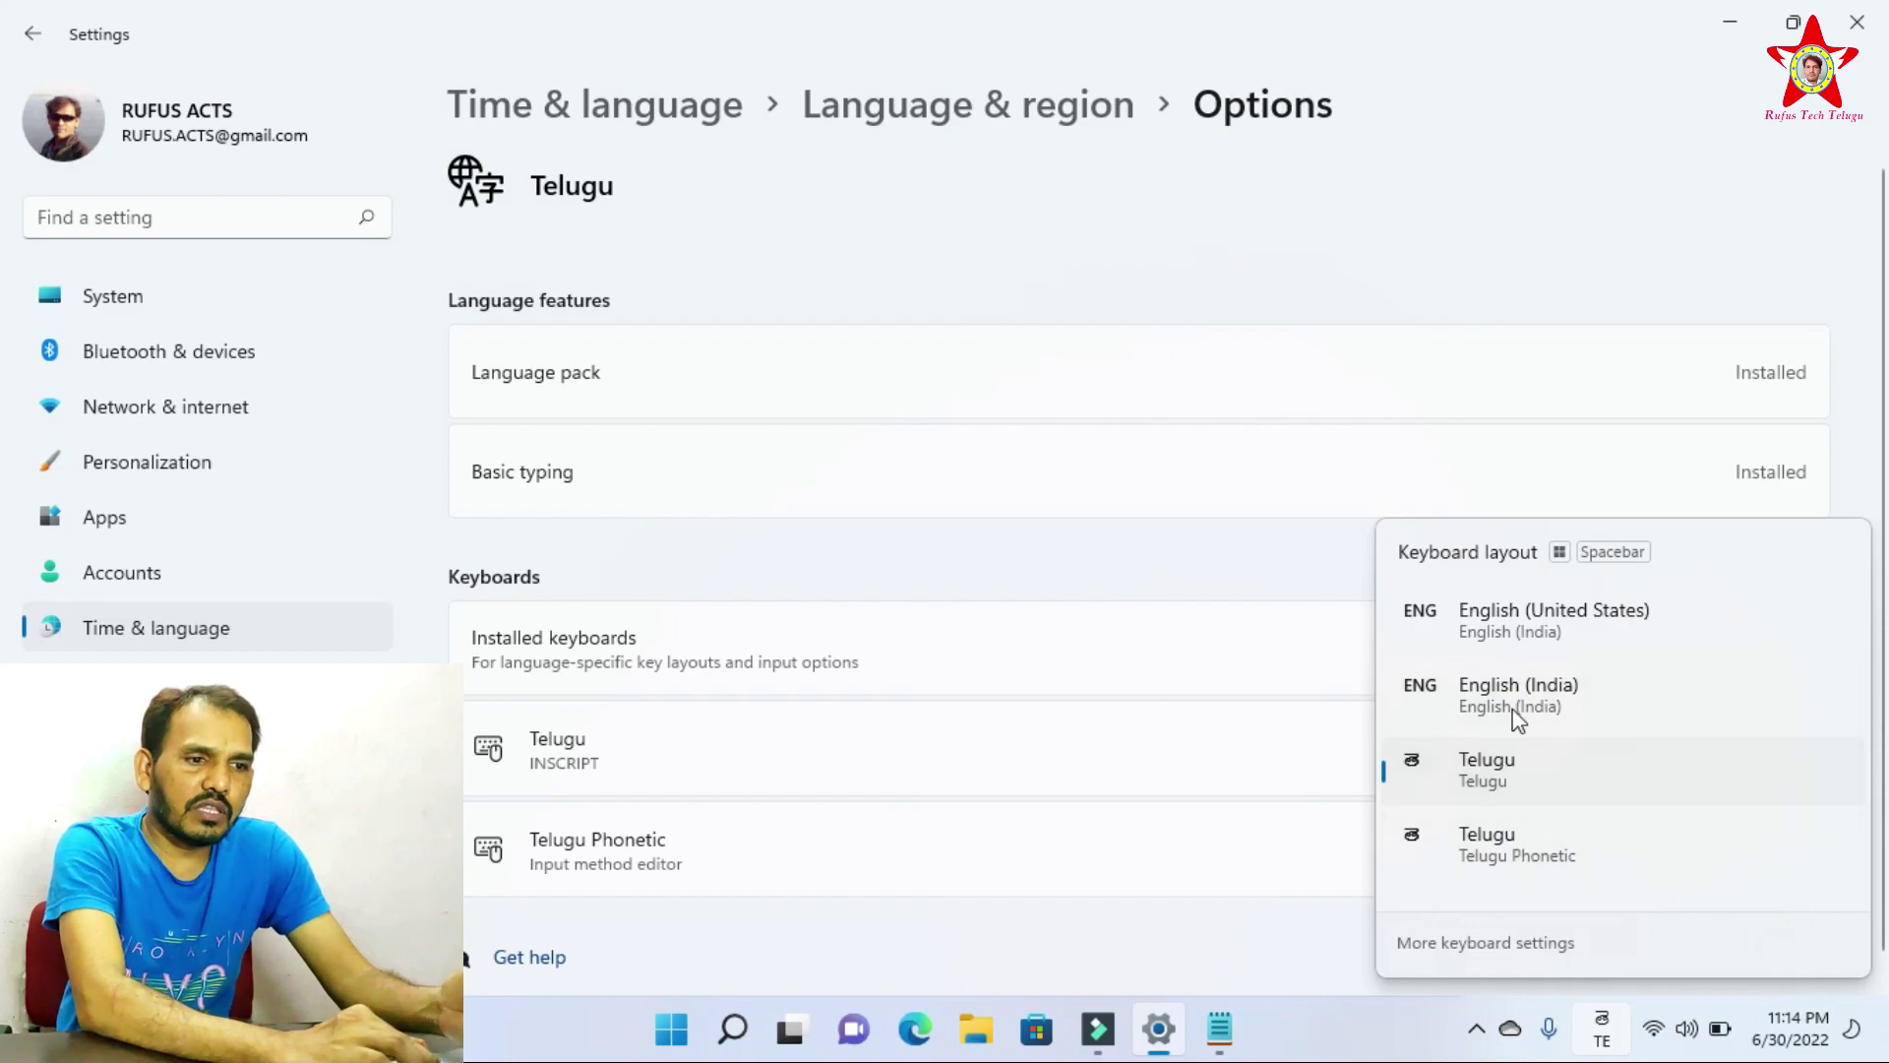
{"action": "left_click", "coordinate": [1504, 850]}
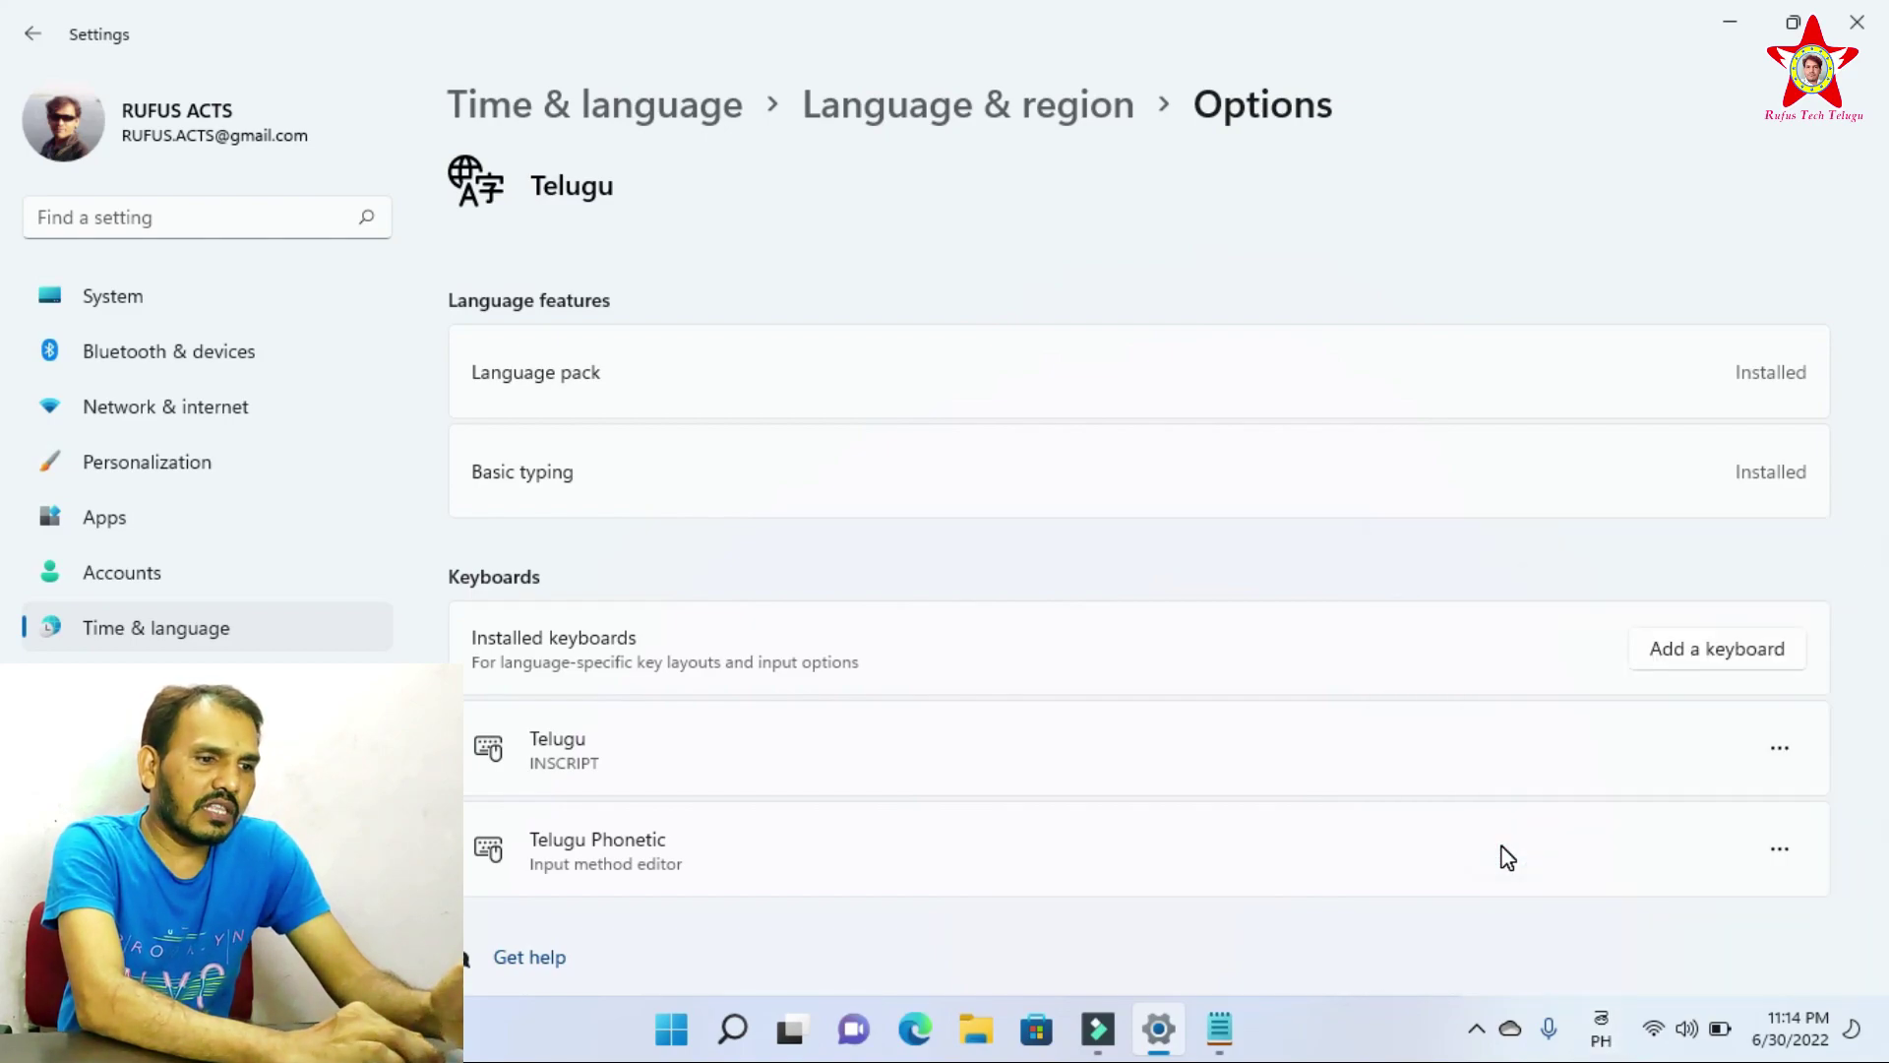
Return to the Notepad document and spell "telugu" with the phonetic keyboard on a new line below the existing text.
{"action": "left_click", "coordinate": [1228, 1028]}
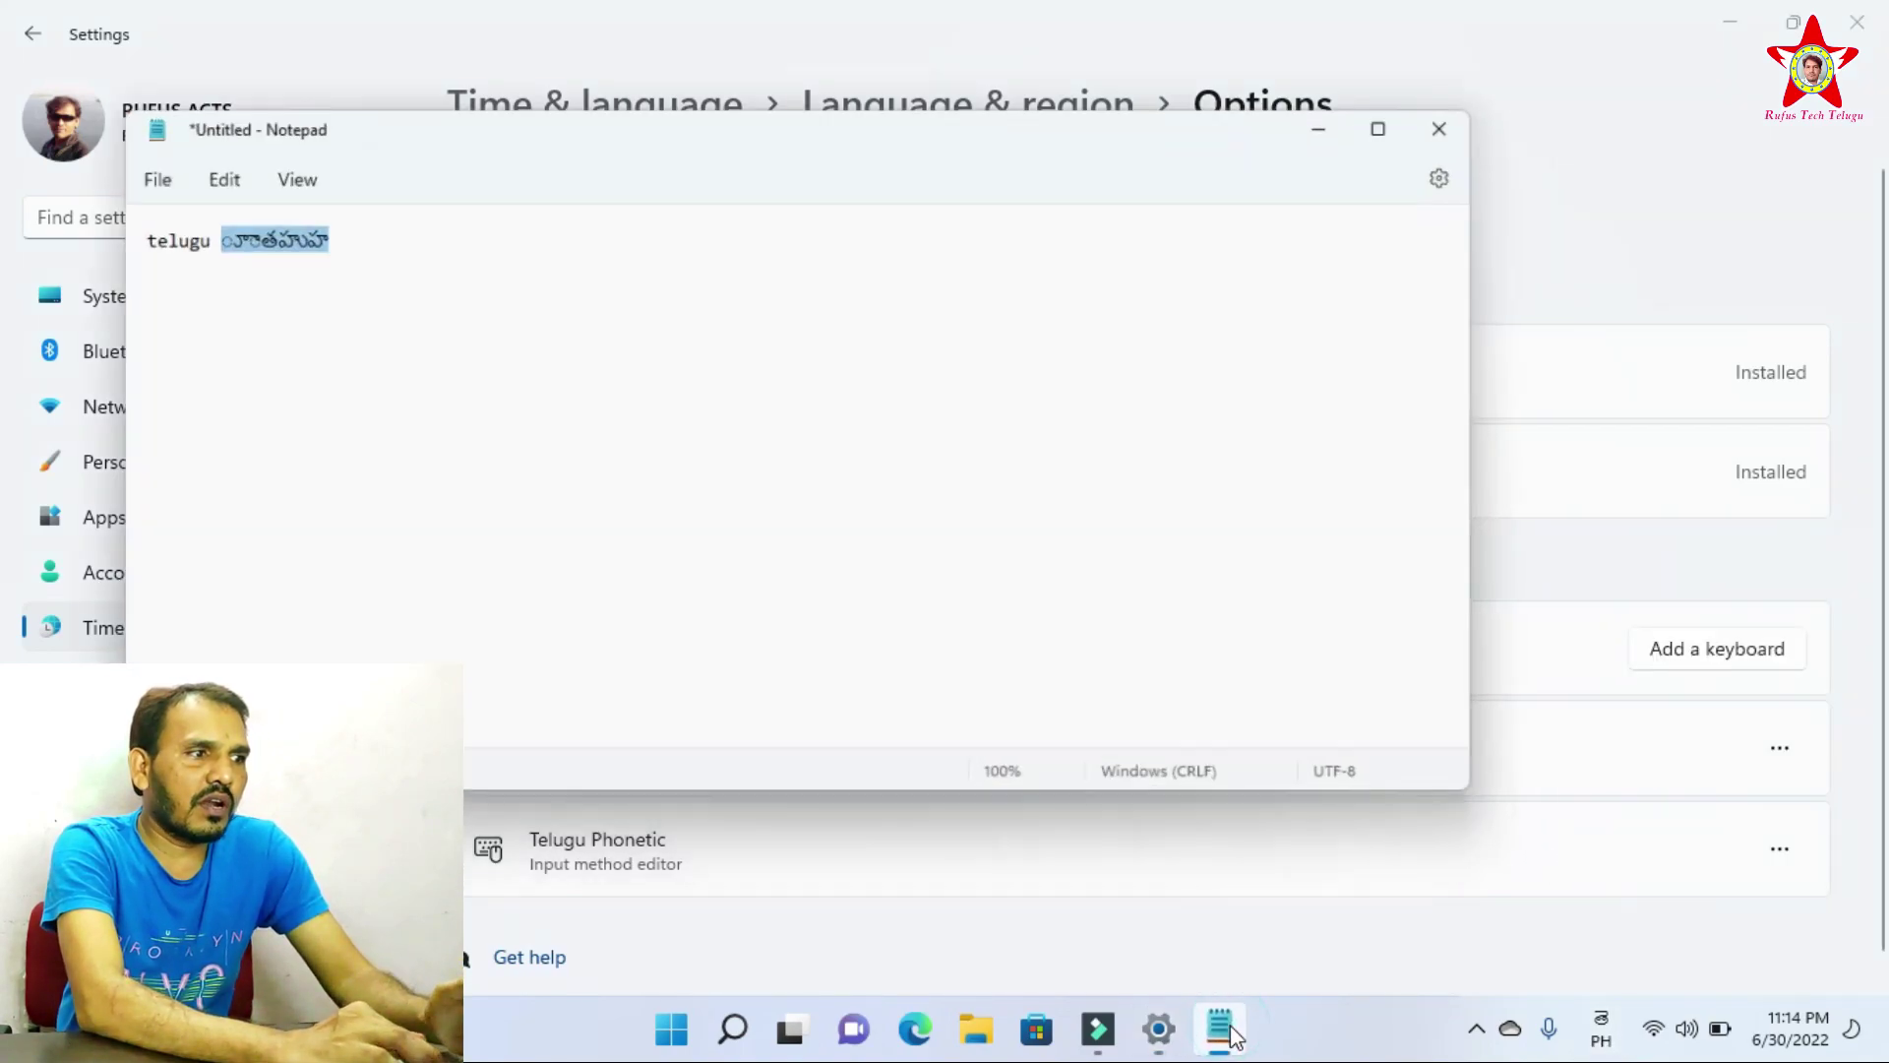
{"action": "left_click", "coordinate": [382, 213]}
{"action": "key", "text": "Return"}
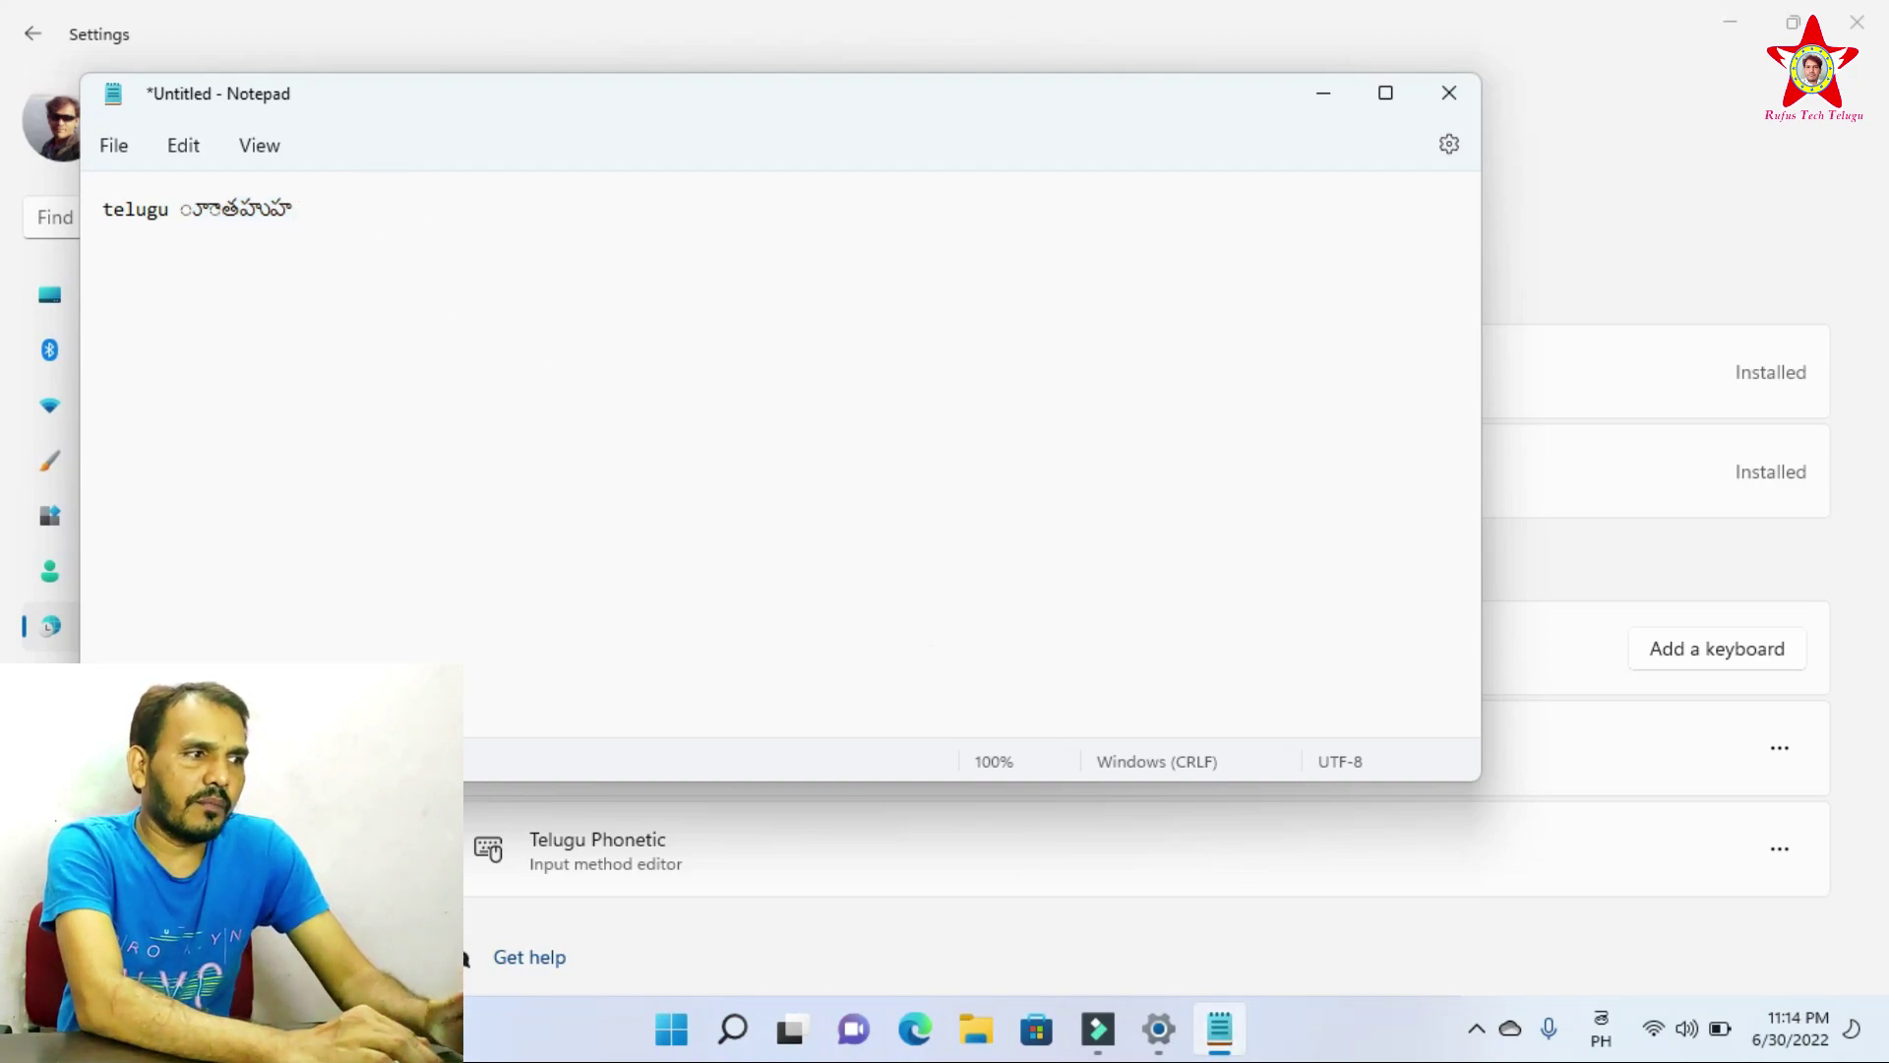
{"action": "type", "text": "tel"}
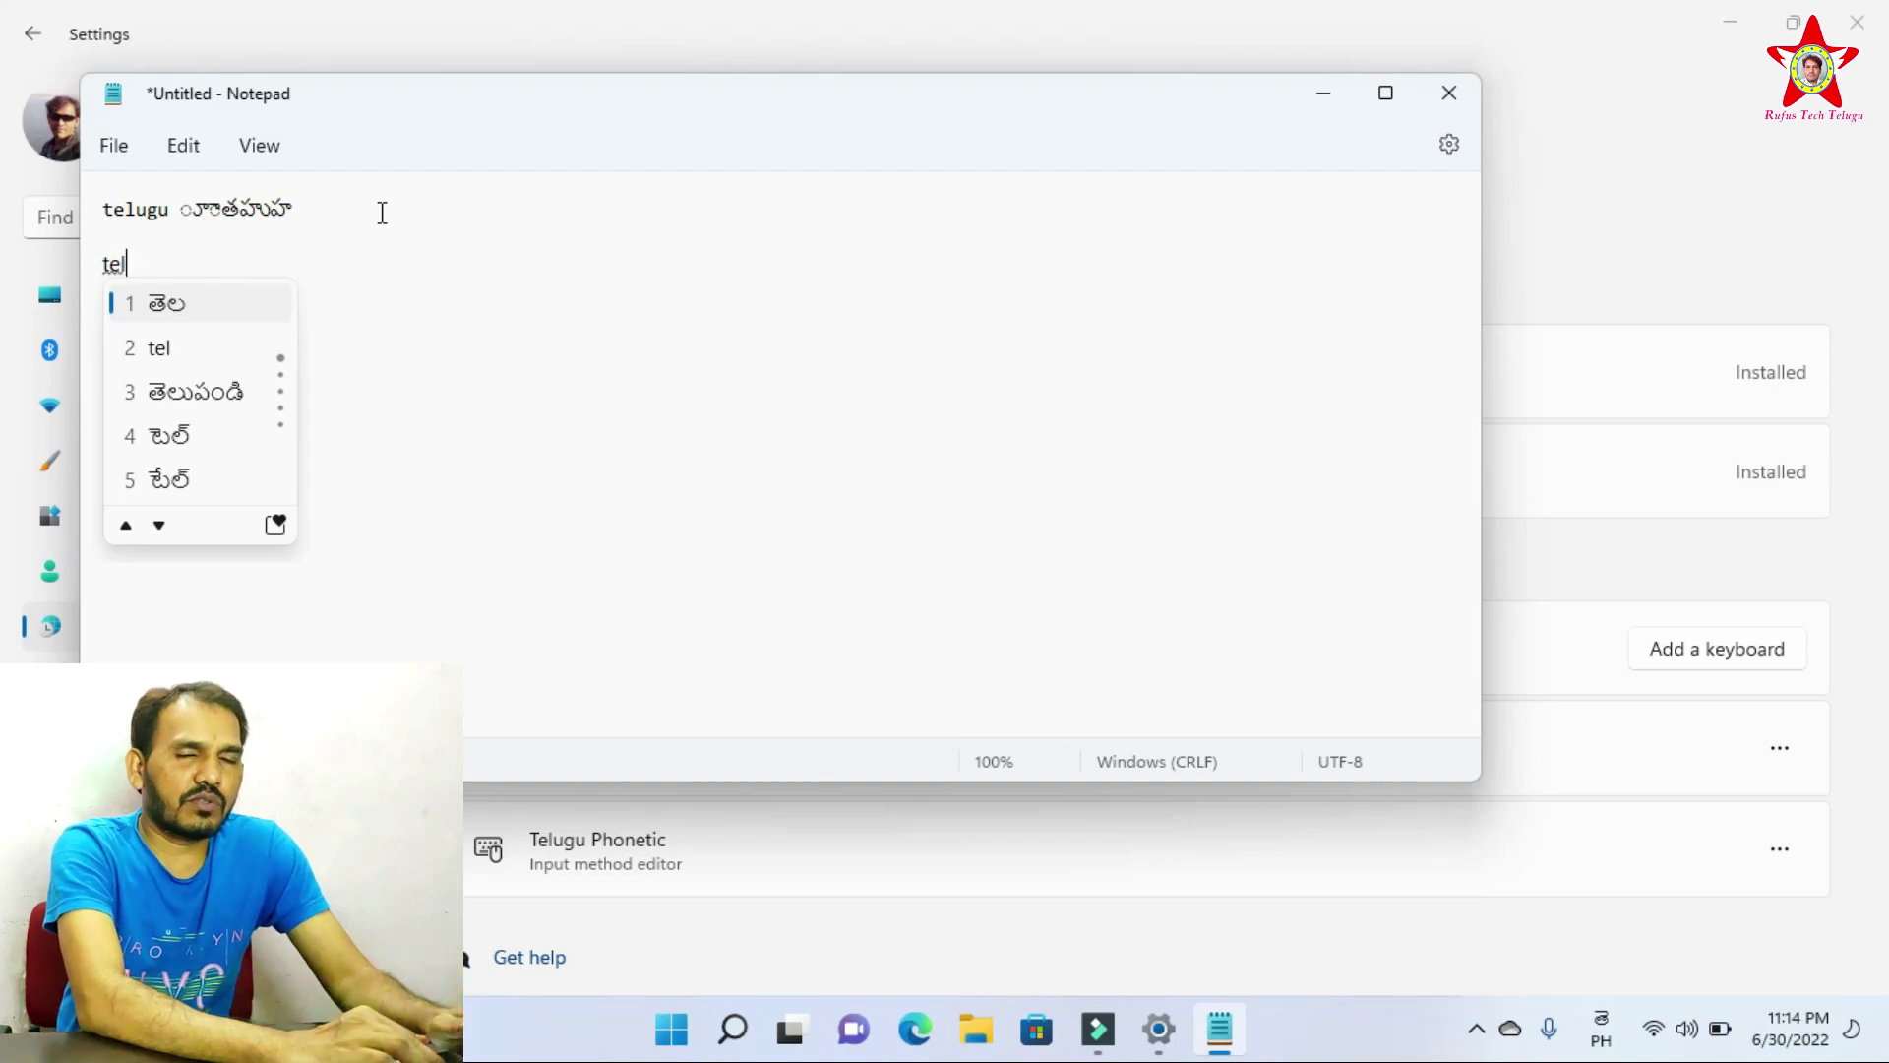
{"action": "type", "text": "ugu"}
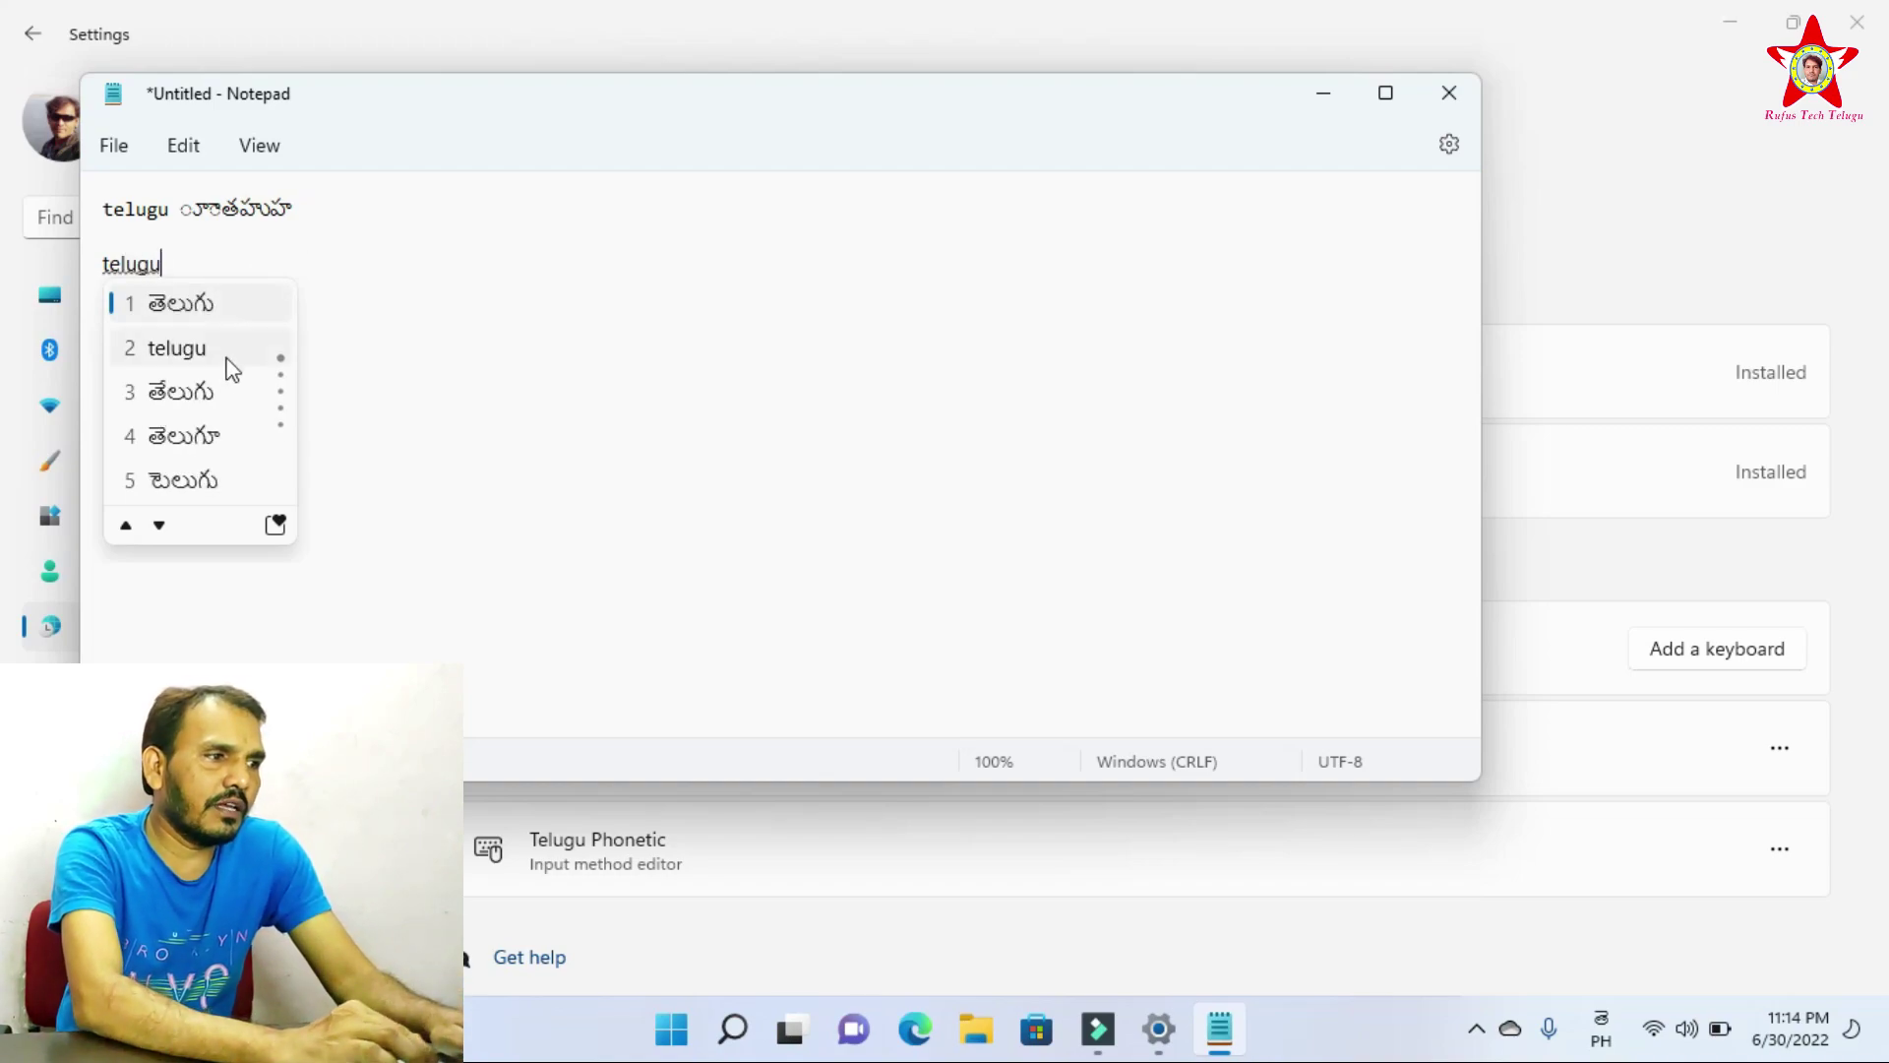
Browse forward and back through the pages of Telugu suggestions offered for "telugu".
{"action": "left_click", "coordinate": [158, 524]}
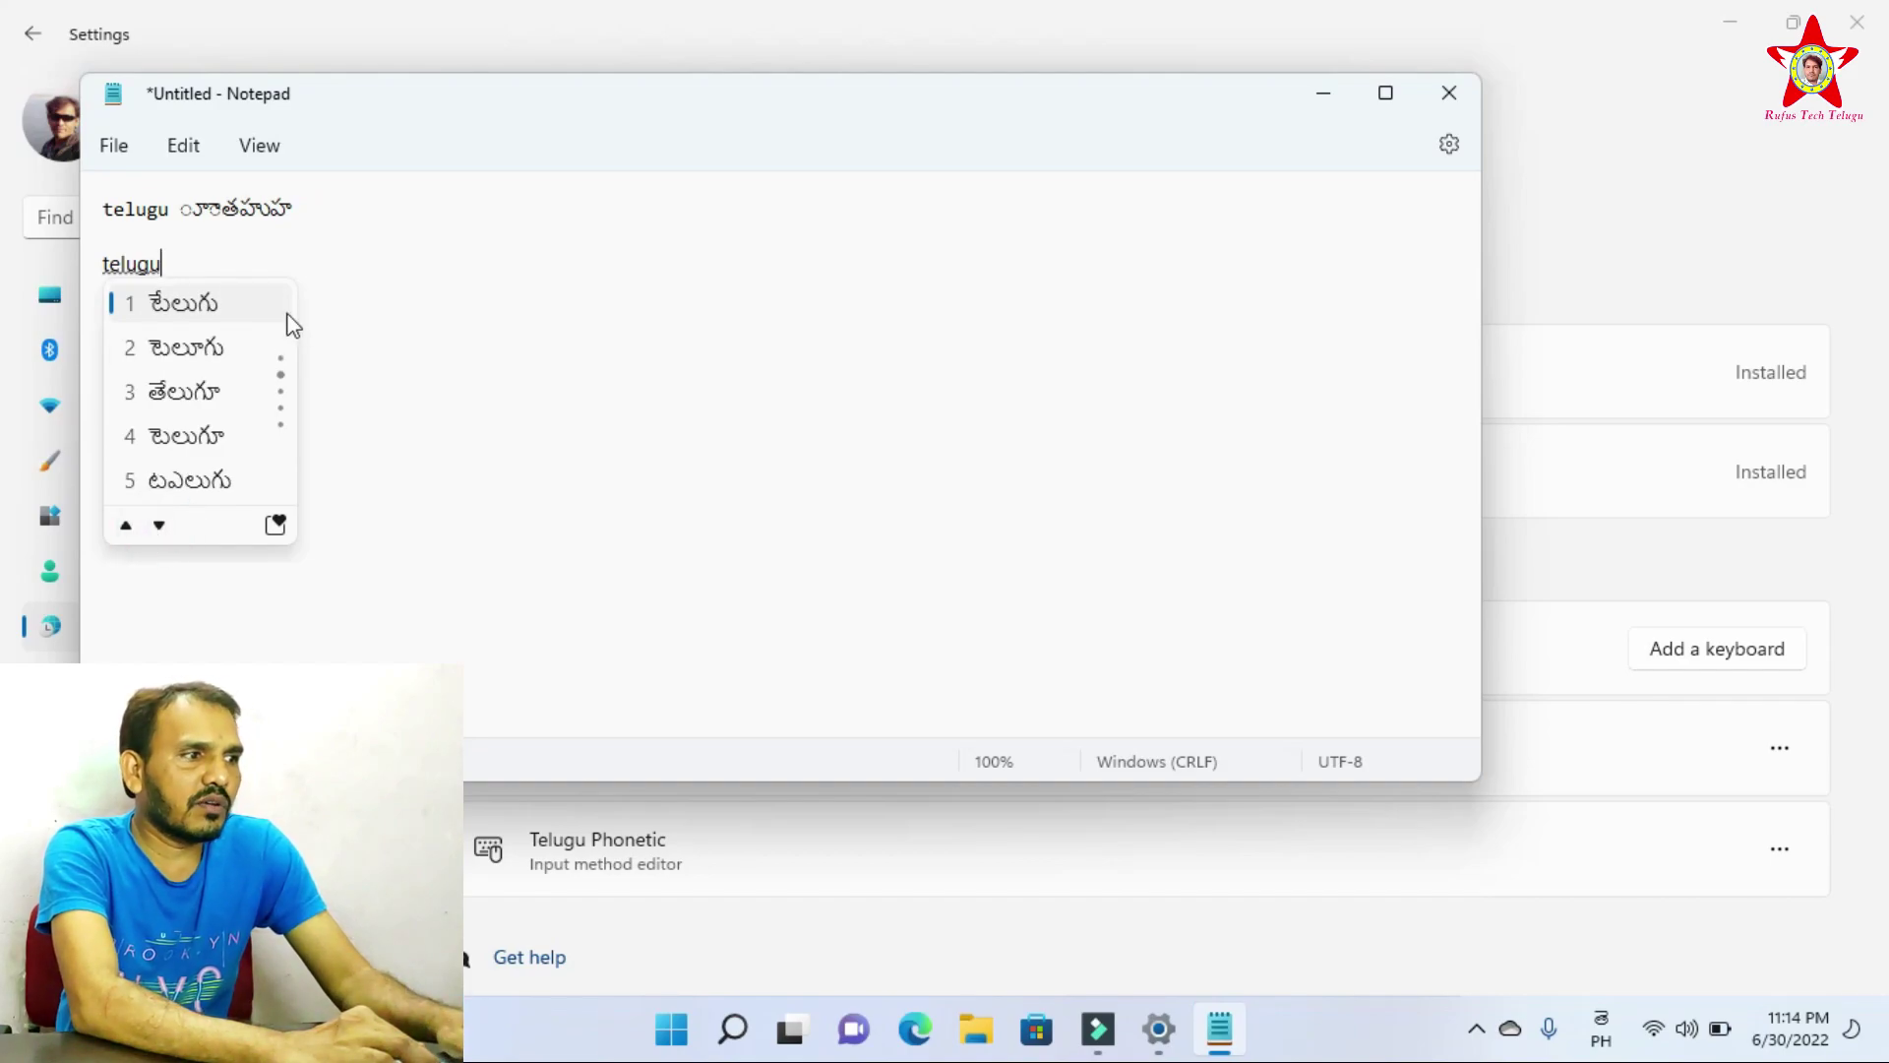
{"action": "left_click", "coordinate": [159, 524]}
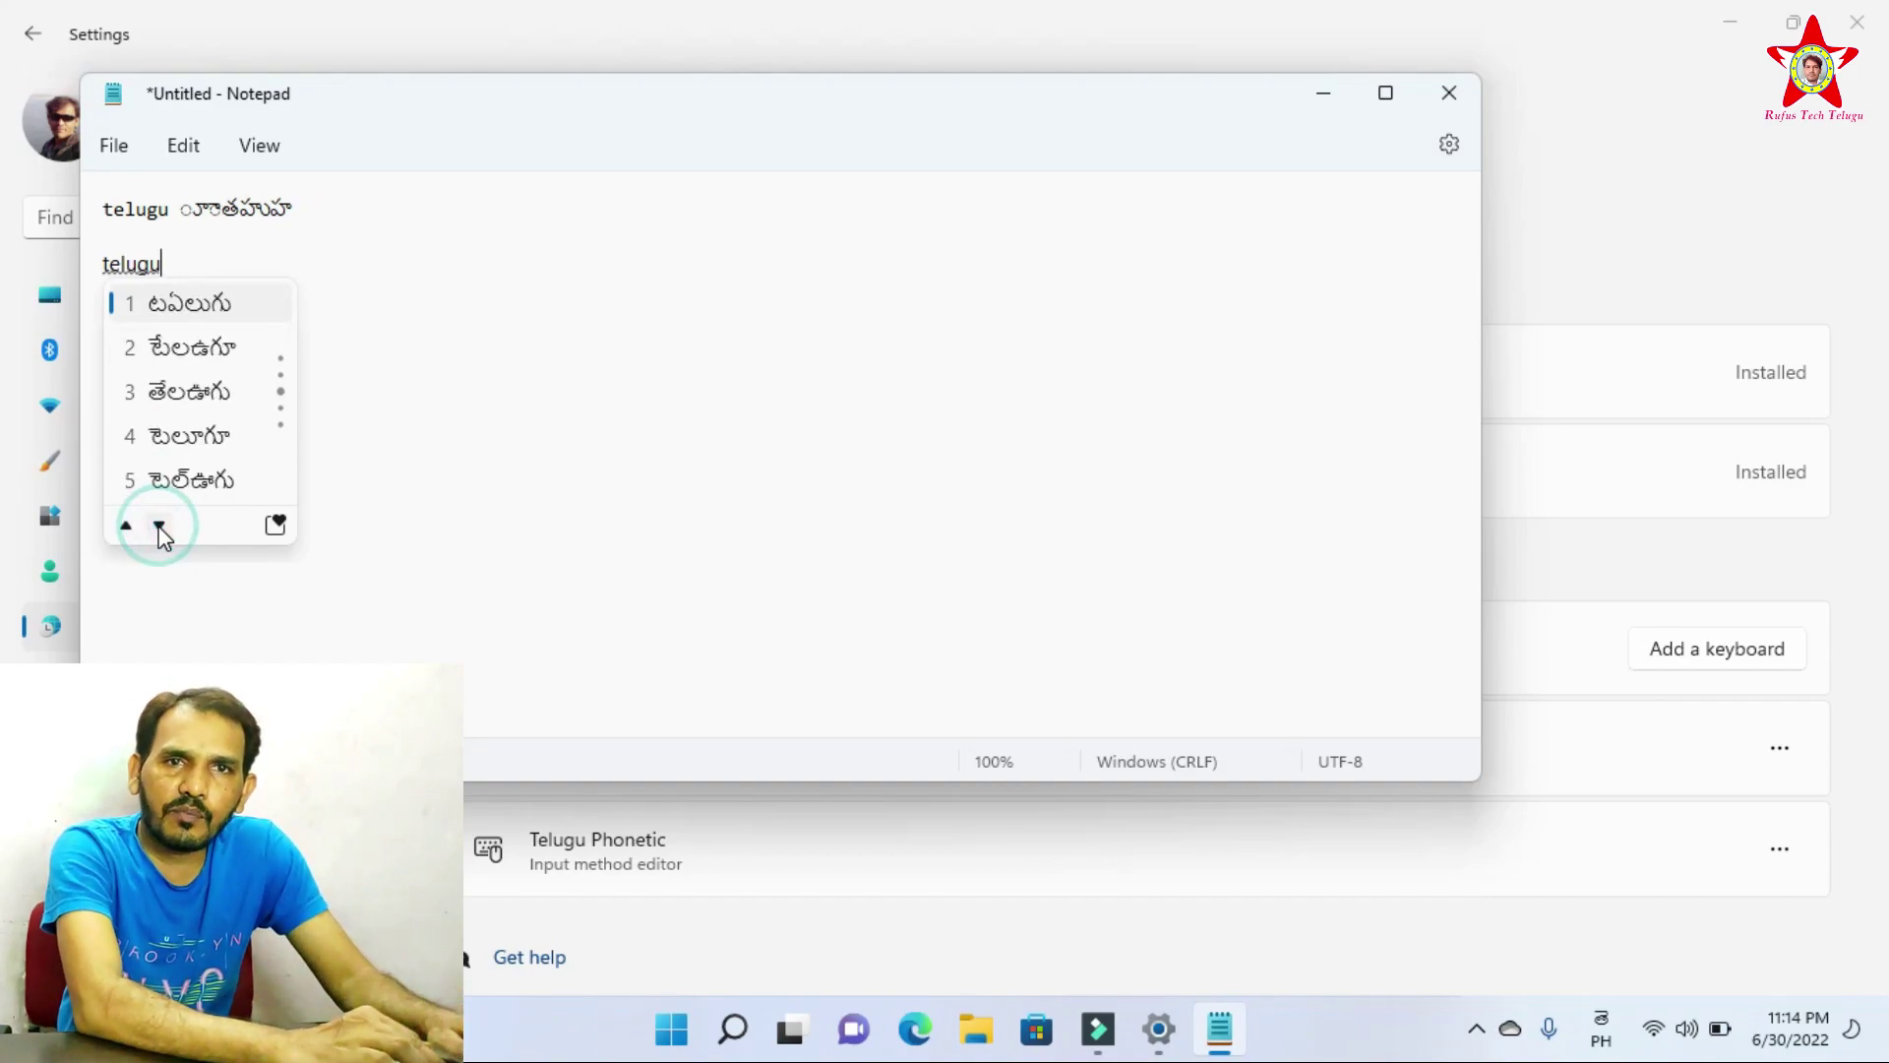
{"action": "left_click", "coordinate": [158, 524]}
{"action": "left_click", "coordinate": [158, 526]}
{"action": "left_click", "coordinate": [157, 525]}
{"action": "left_click", "coordinate": [125, 525]}
{"action": "left_click", "coordinate": [125, 525]}
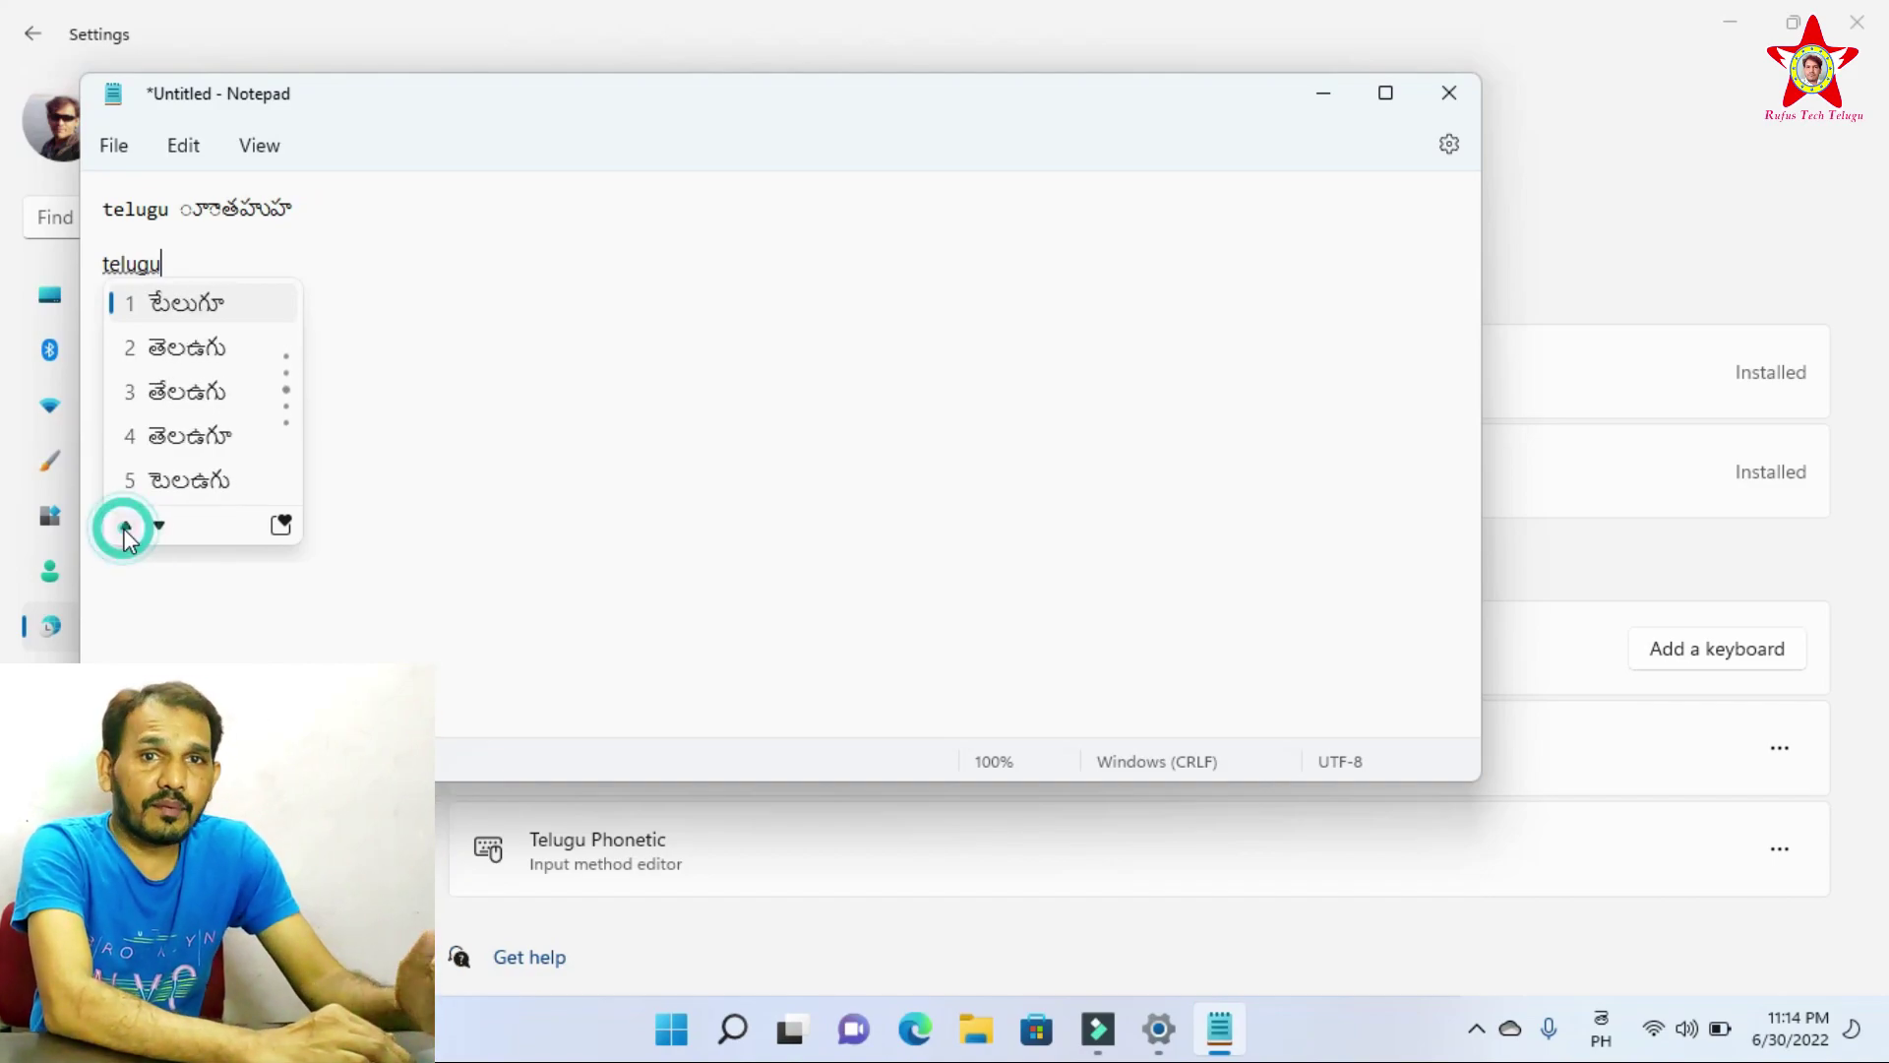
{"action": "left_click", "coordinate": [125, 526]}
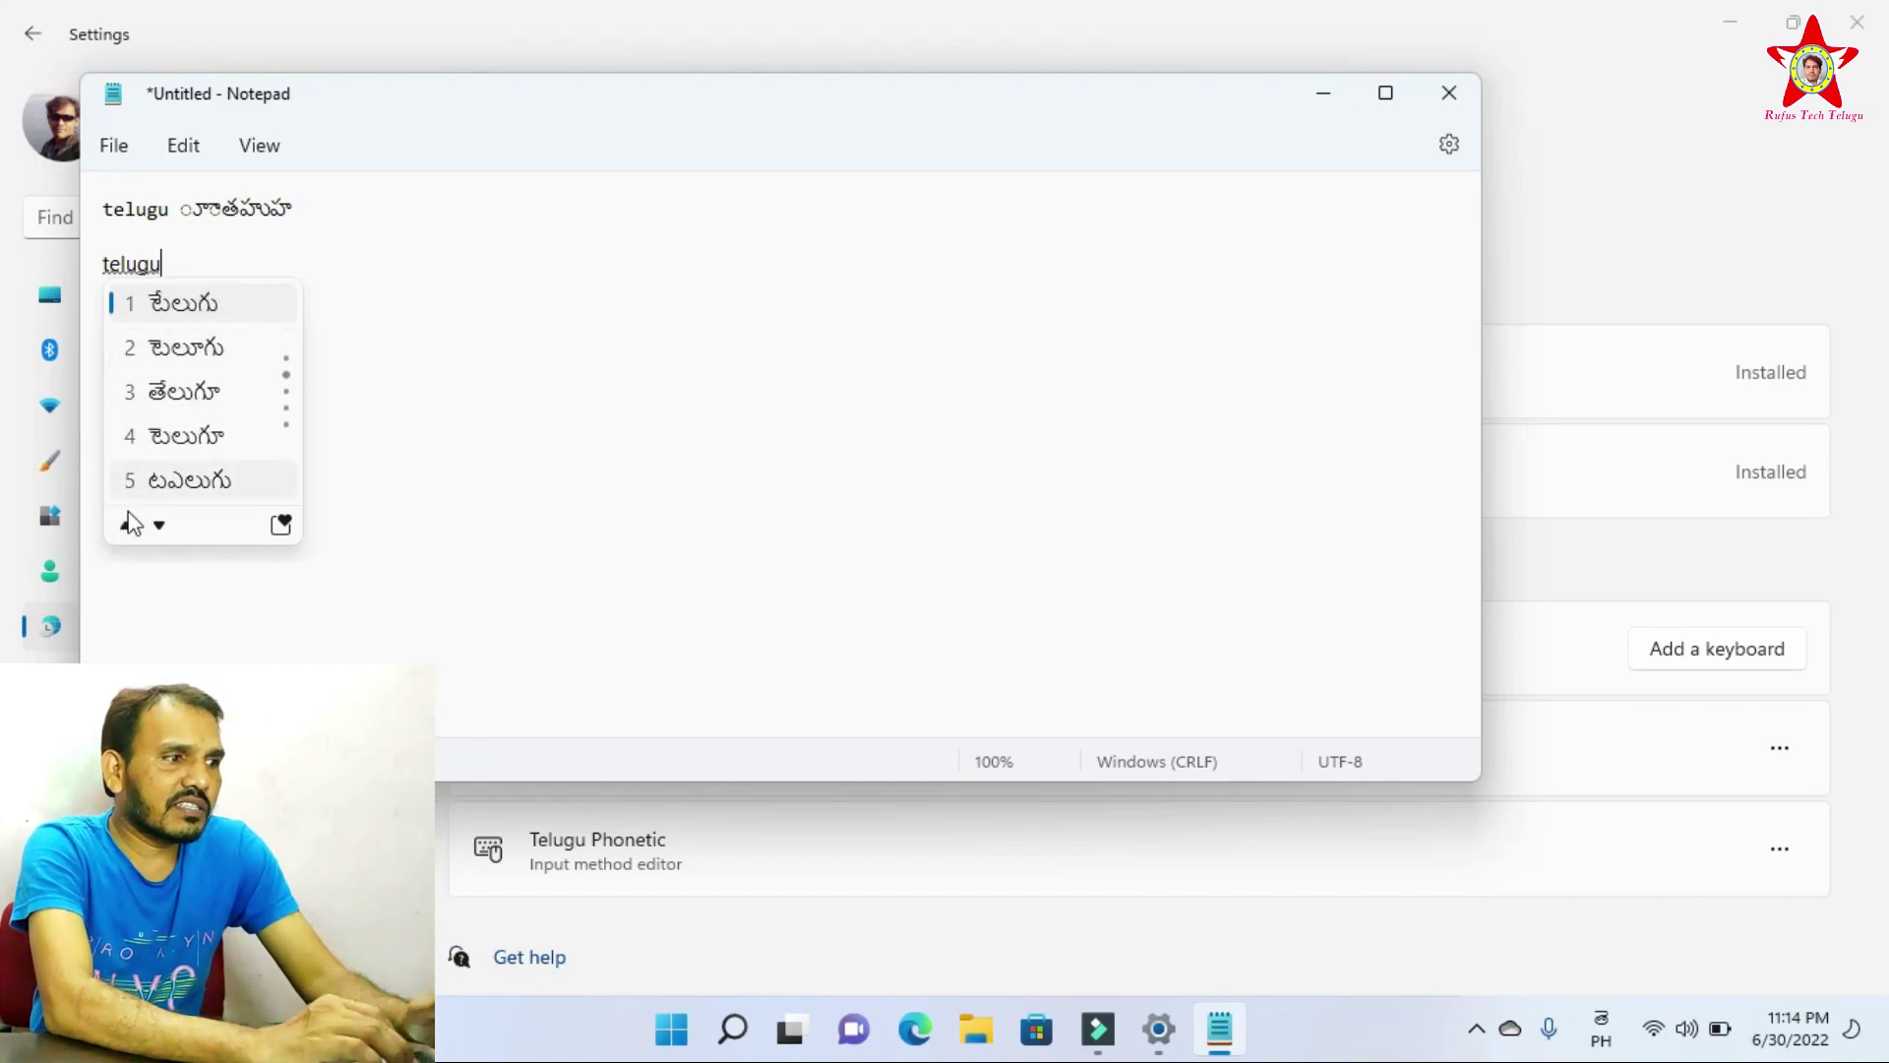
{"action": "left_click", "coordinate": [126, 524]}
{"action": "left_click", "coordinate": [126, 524]}
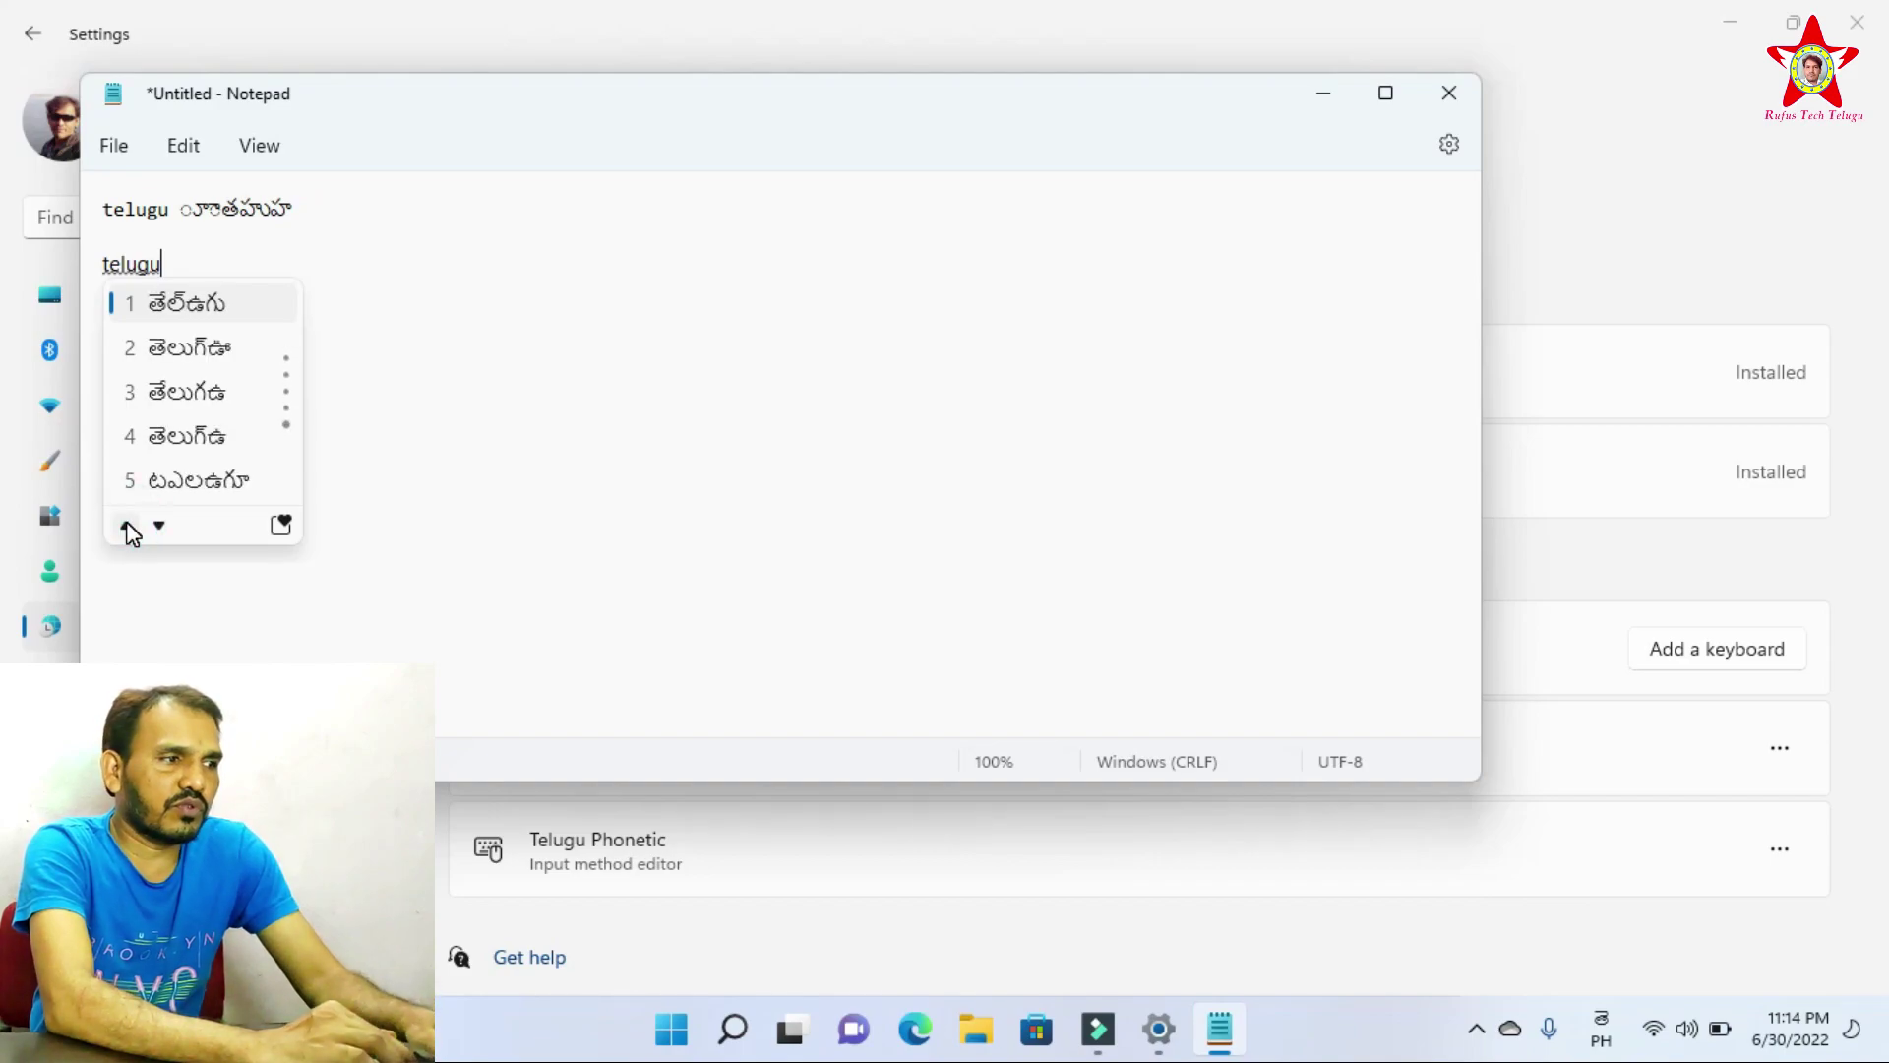
{"action": "left_click", "coordinate": [126, 525]}
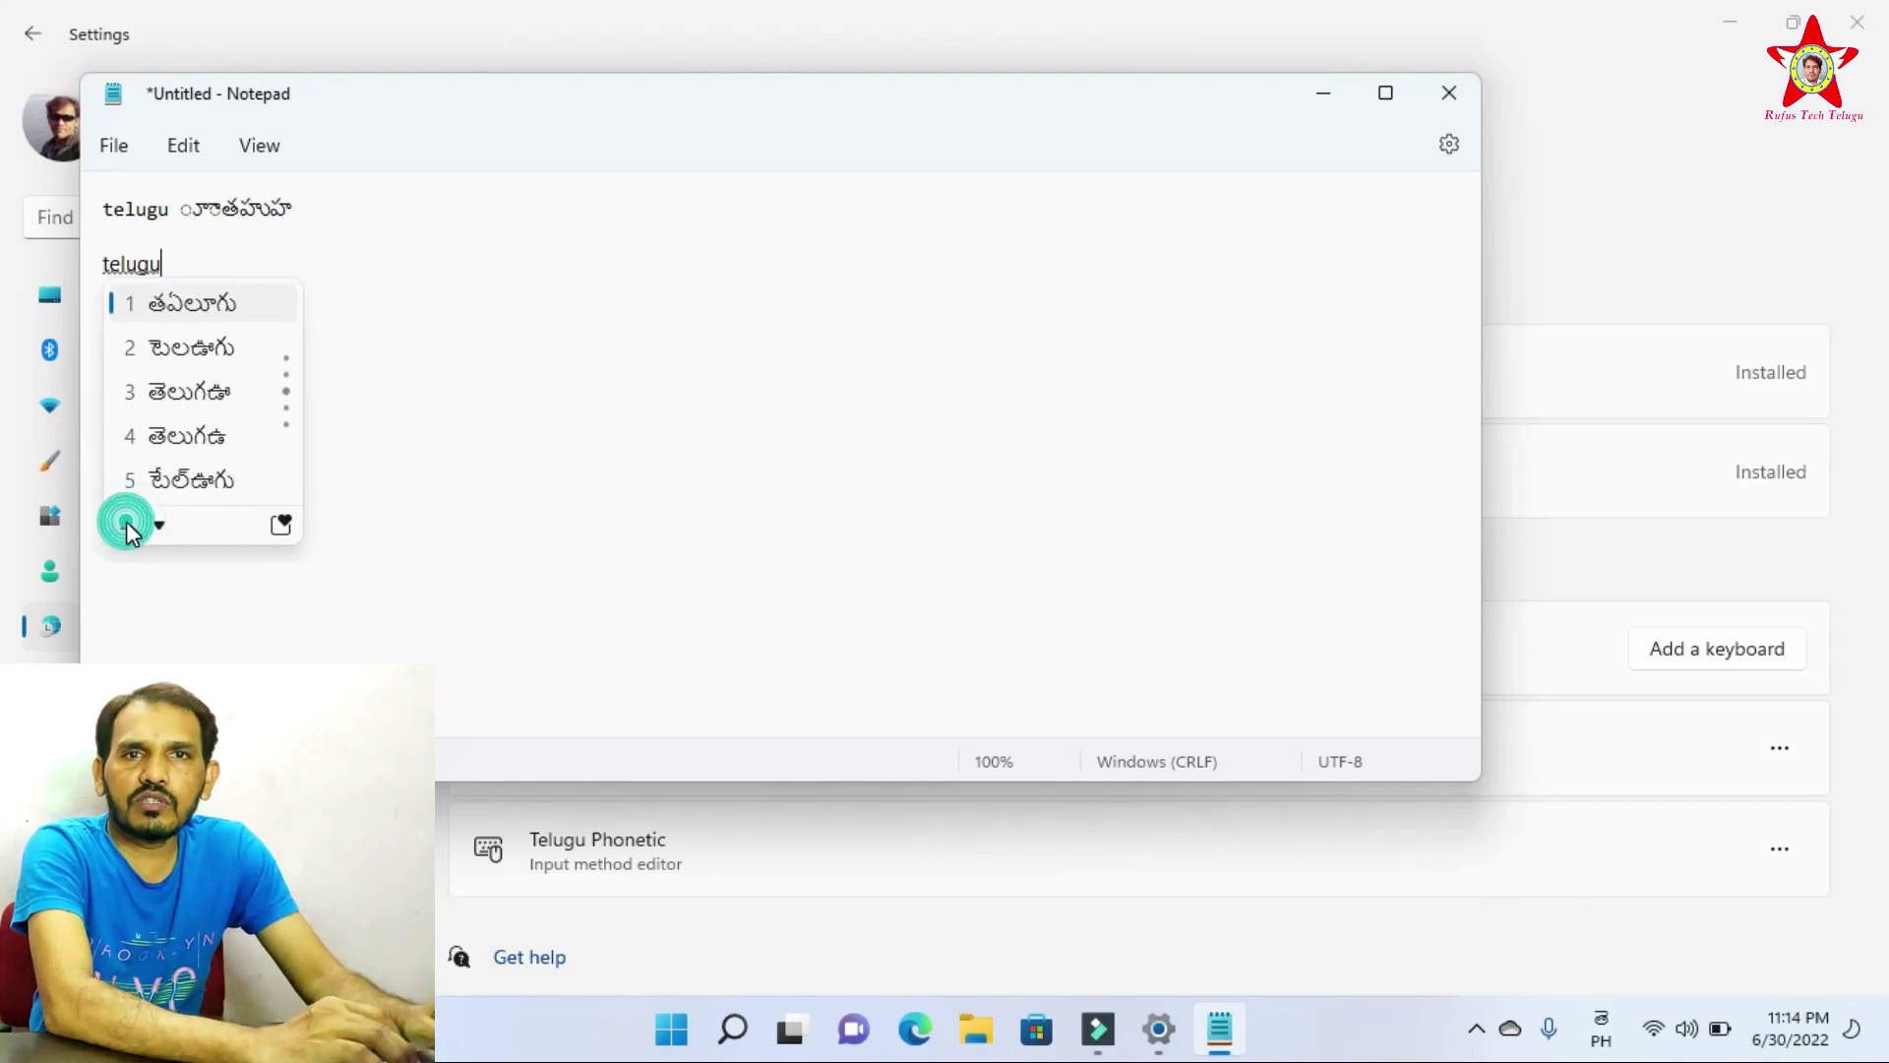
{"action": "left_click", "coordinate": [126, 523]}
{"action": "left_click", "coordinate": [126, 523]}
{"action": "left_click", "coordinate": [126, 524]}
{"action": "left_click", "coordinate": [126, 523]}
{"action": "left_click", "coordinate": [126, 524]}
{"action": "left_click", "coordinate": [126, 523]}
{"action": "left_click", "coordinate": [126, 524]}
{"action": "left_click", "coordinate": [126, 524]}
{"action": "left_click", "coordinate": [126, 524]}
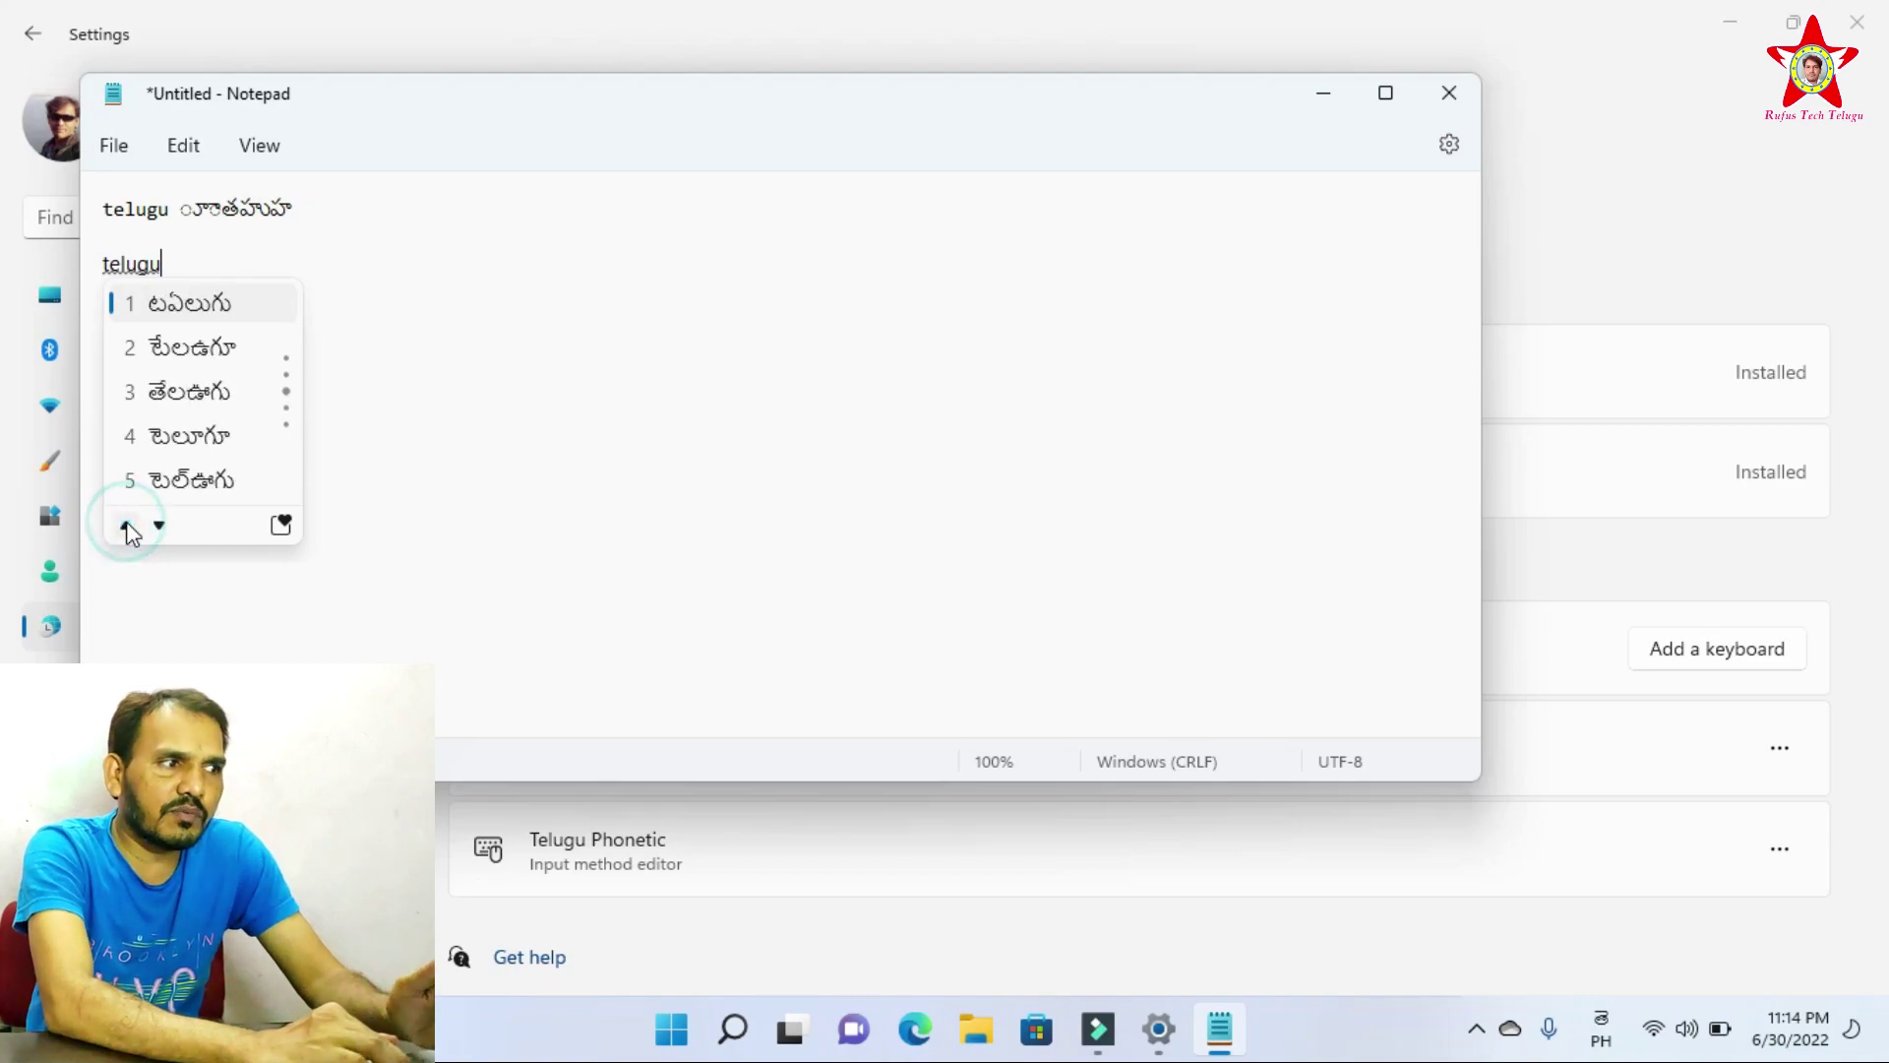
Dismiss the word suggestions and clear all text from the Notepad document.
{"action": "left_click", "coordinate": [467, 337]}
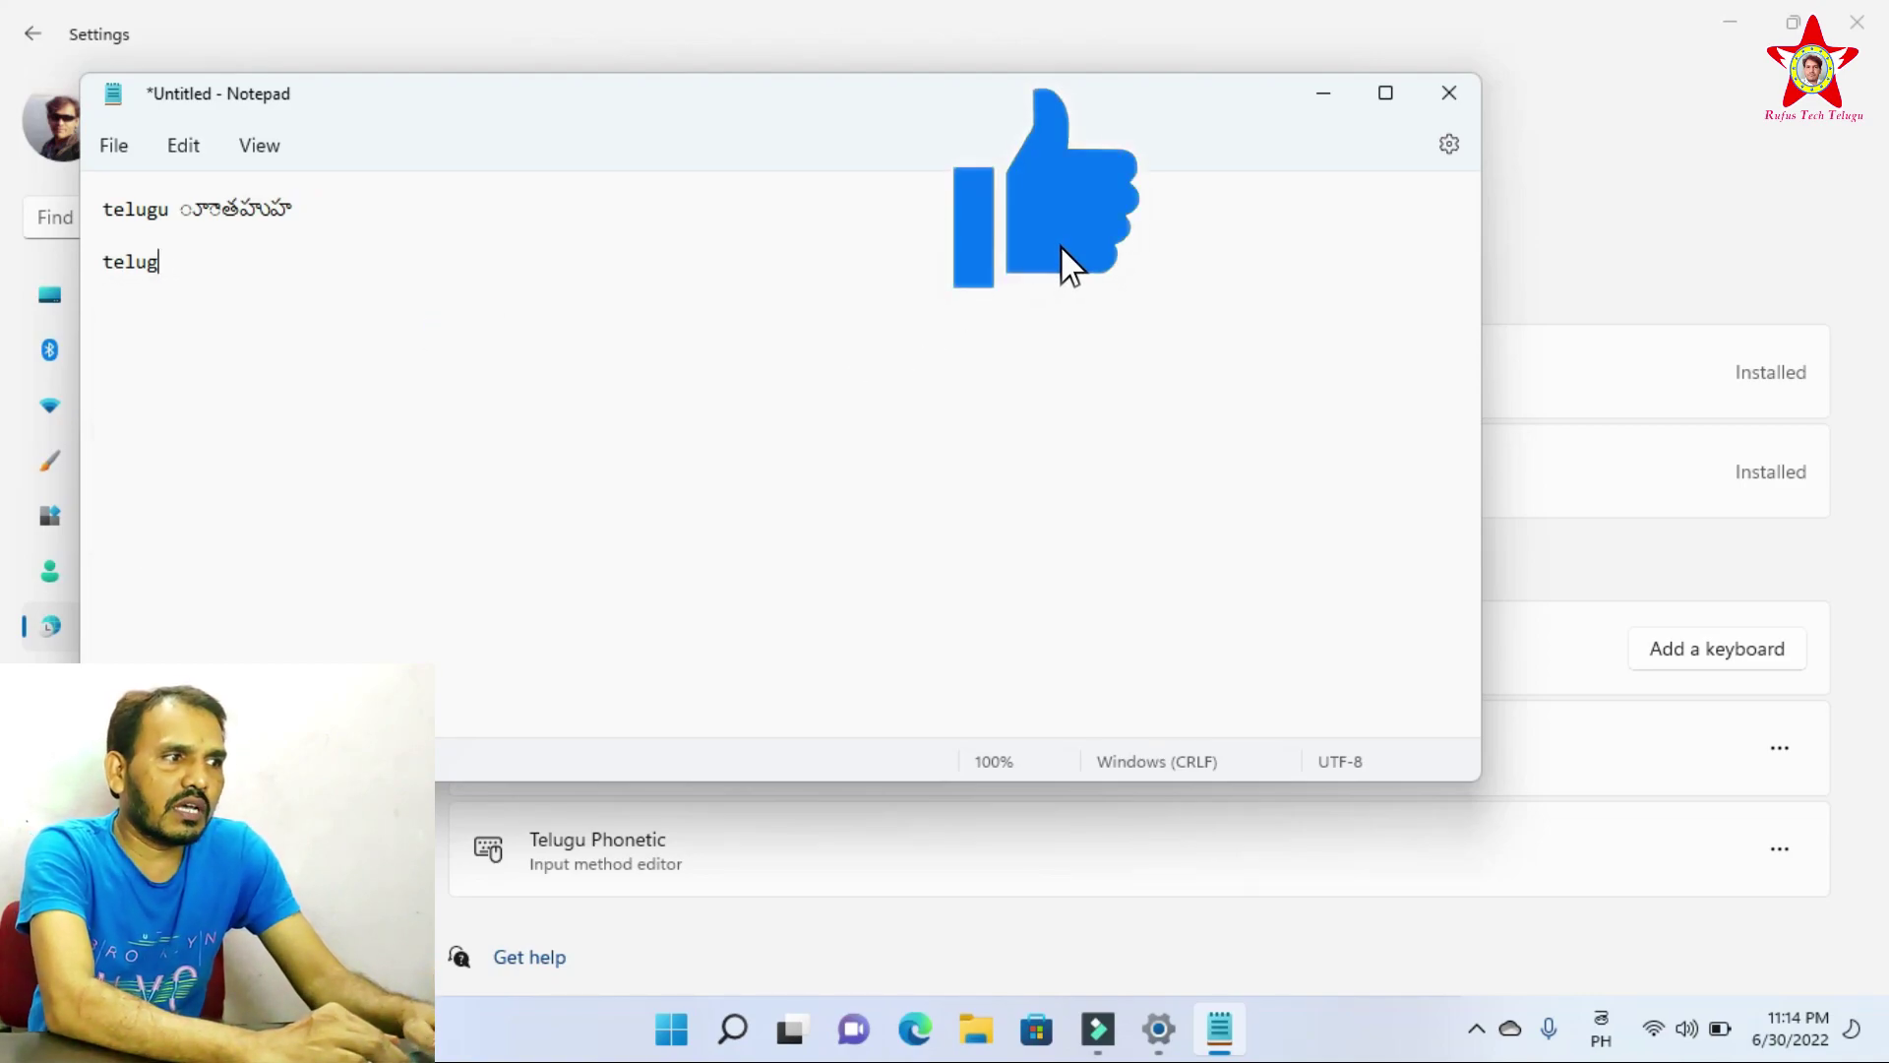
{"action": "key", "text": "ctrl+a"}
{"action": "key", "text": "BackSpace"}
{"action": "type", "text": "t"}
{"action": "key", "text": "BackSpace"}
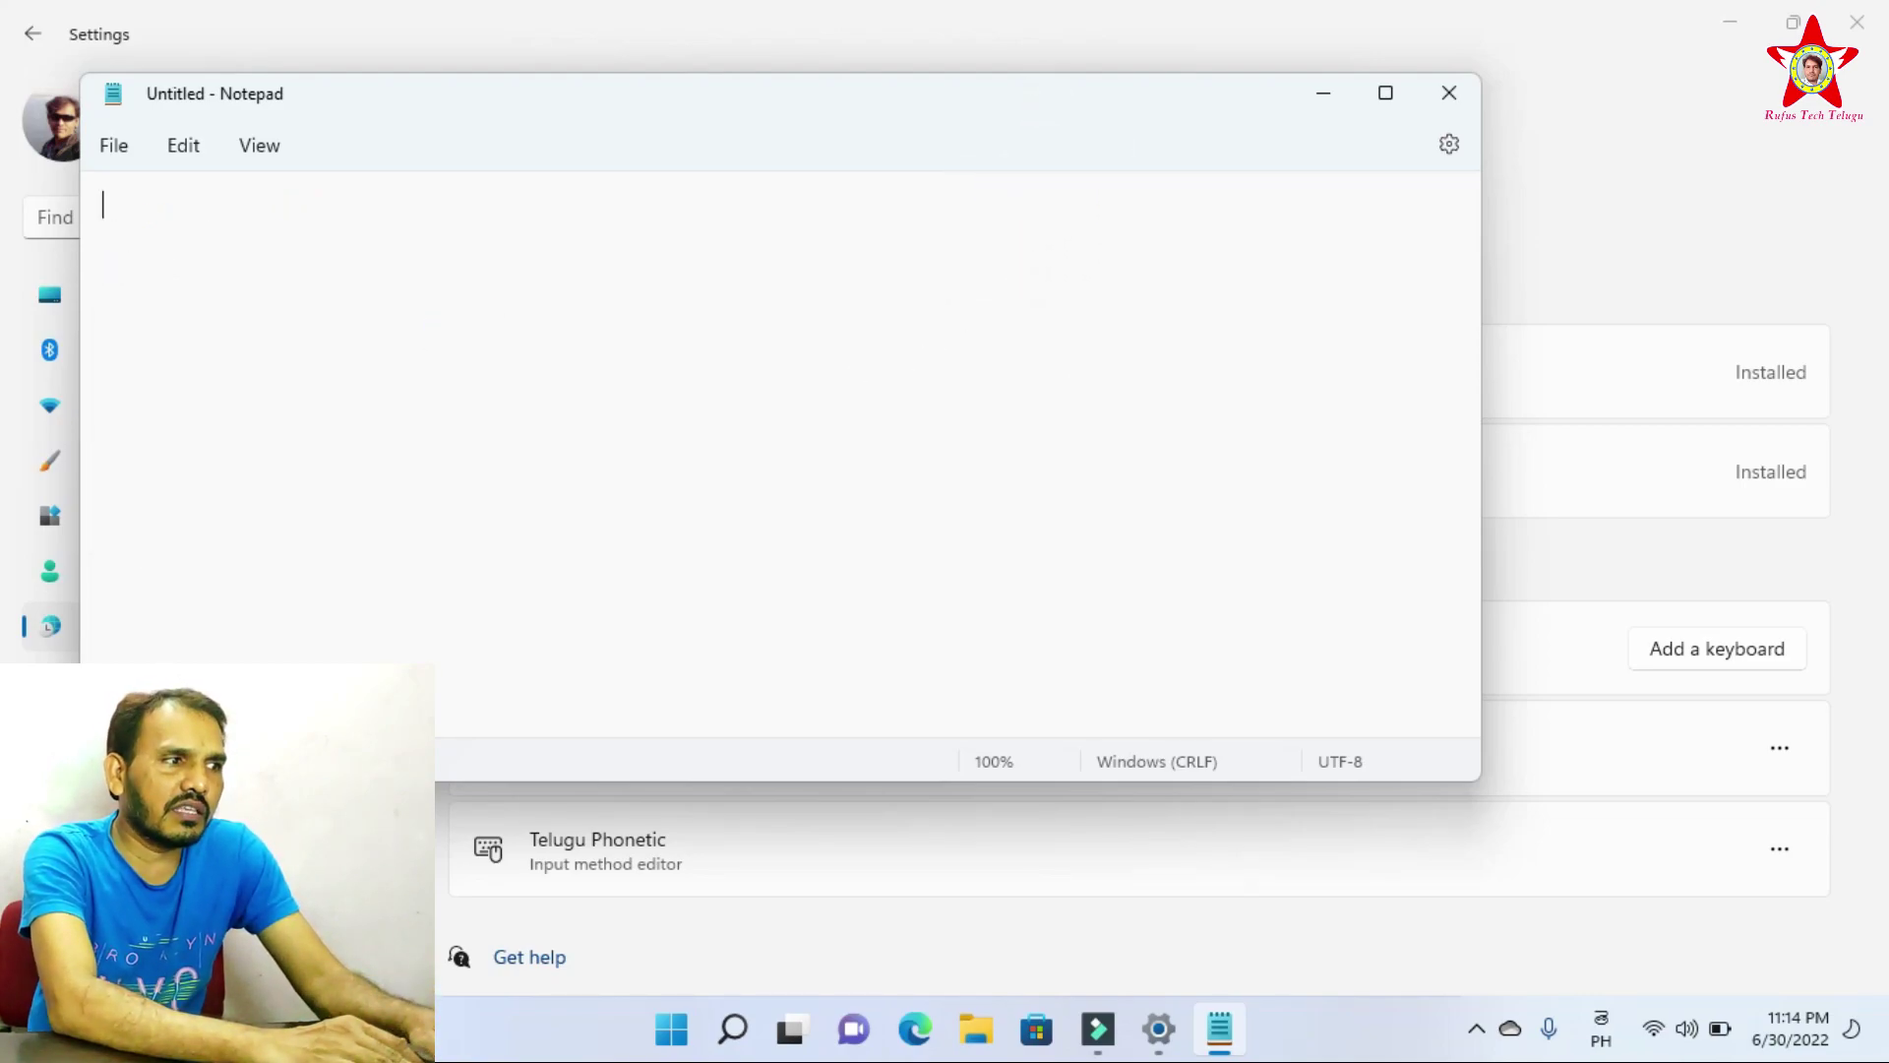
Enter "తెలుగు కీ బోర్డు" by spelling "telugu", "key" and "board" phonetically and choosing the matching Telugu suggestions.
{"action": "type", "text": "telugu"}
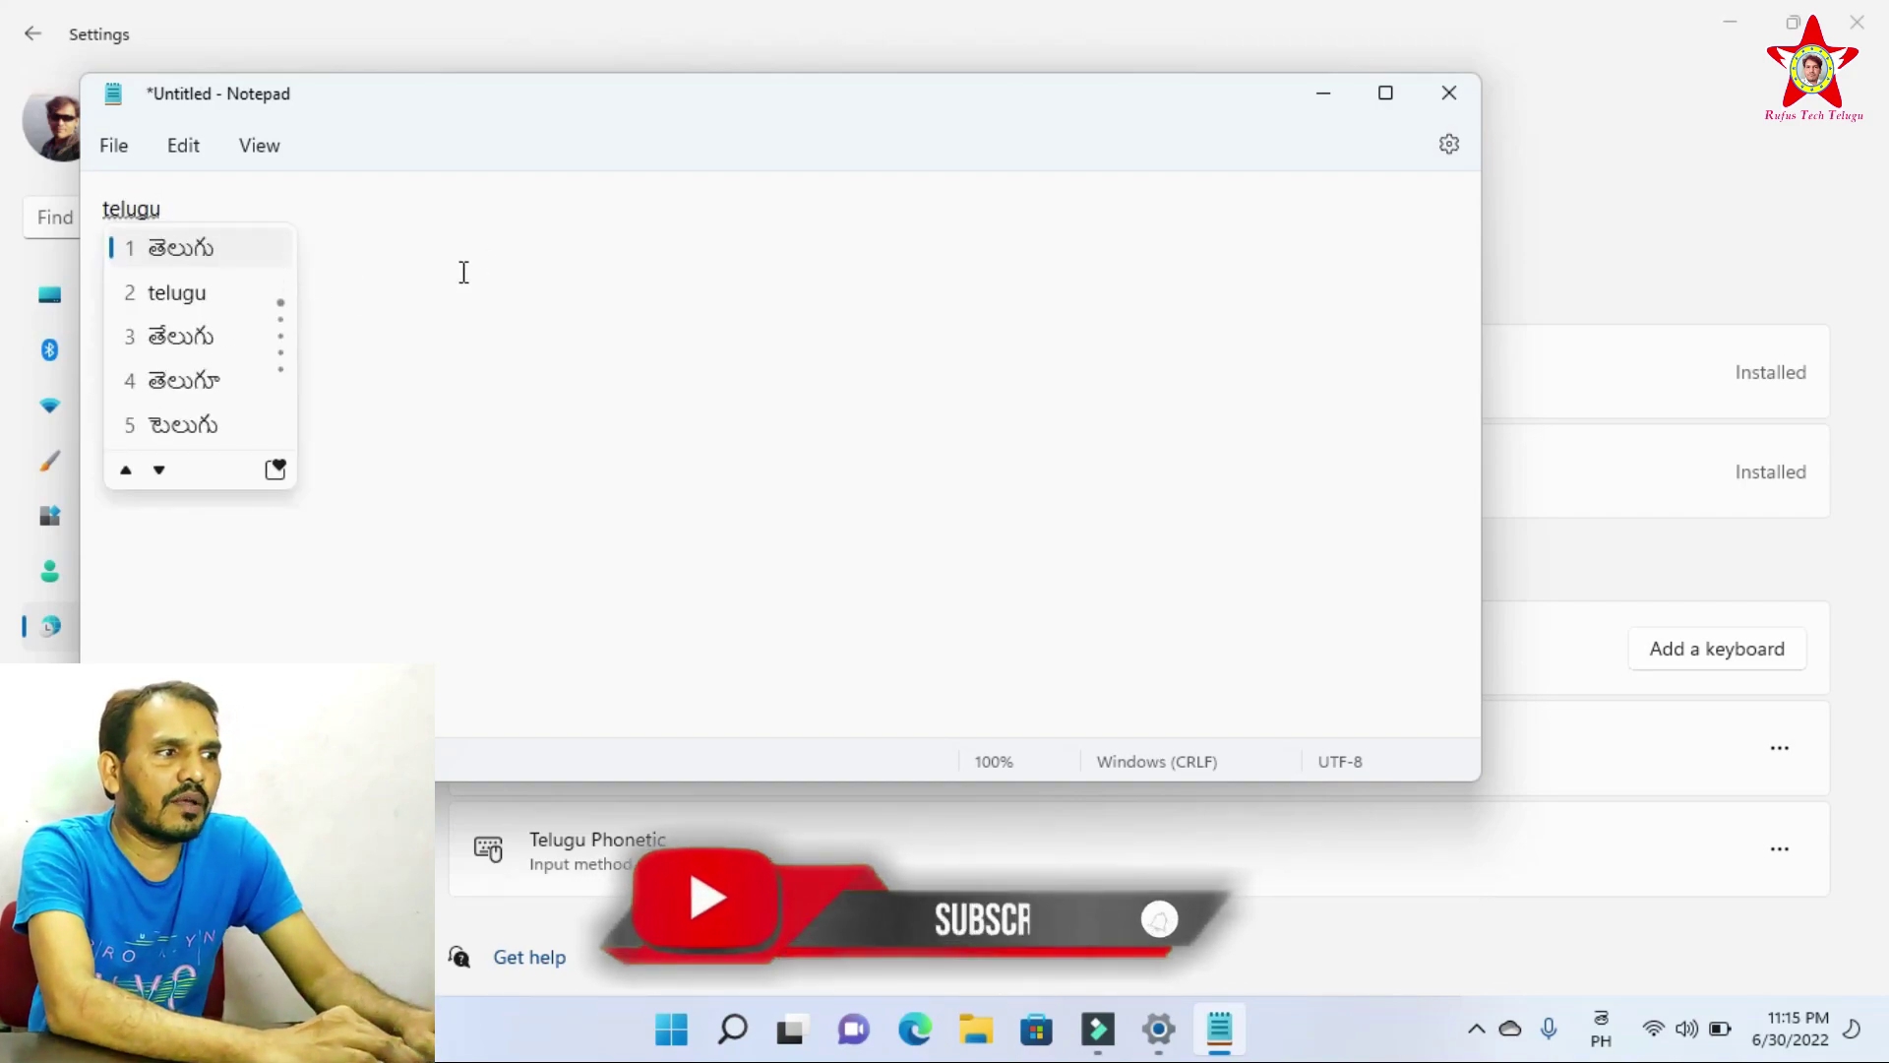
{"action": "left_click", "coordinate": [217, 244]}
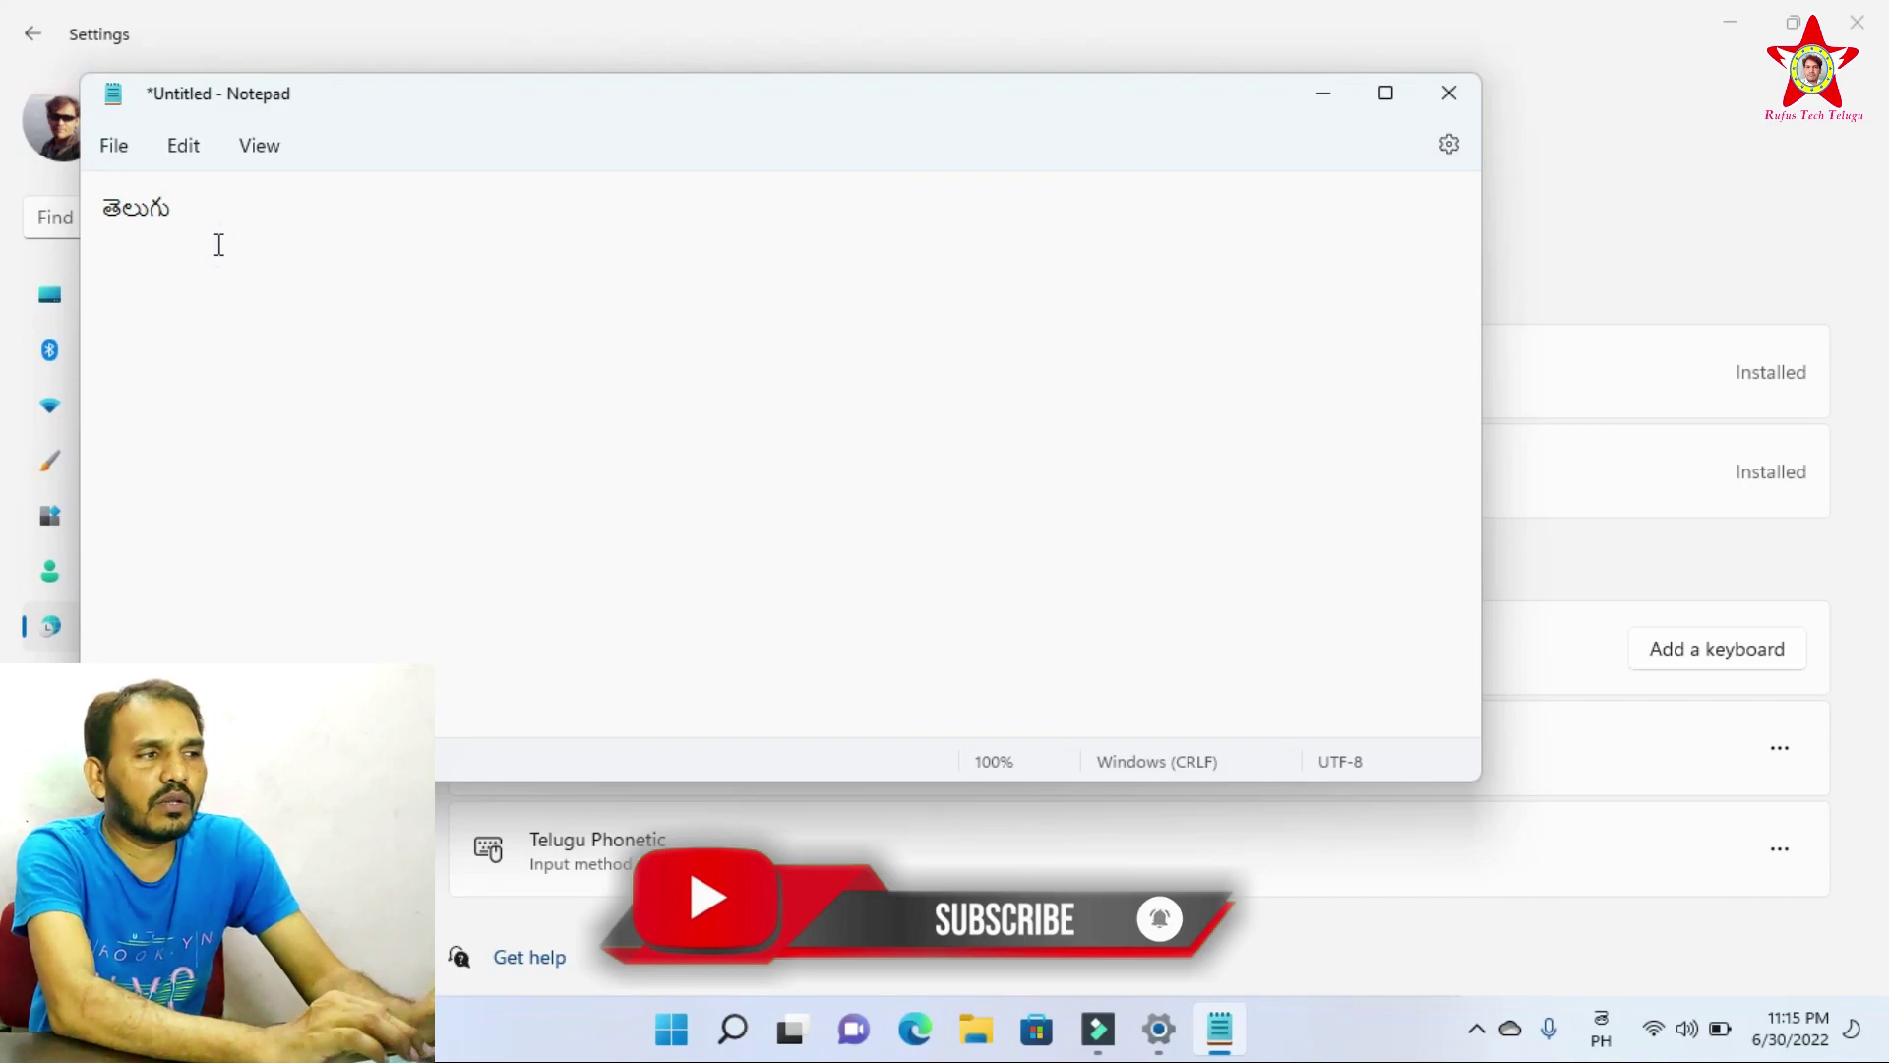
{"action": "type", "text": "key"}
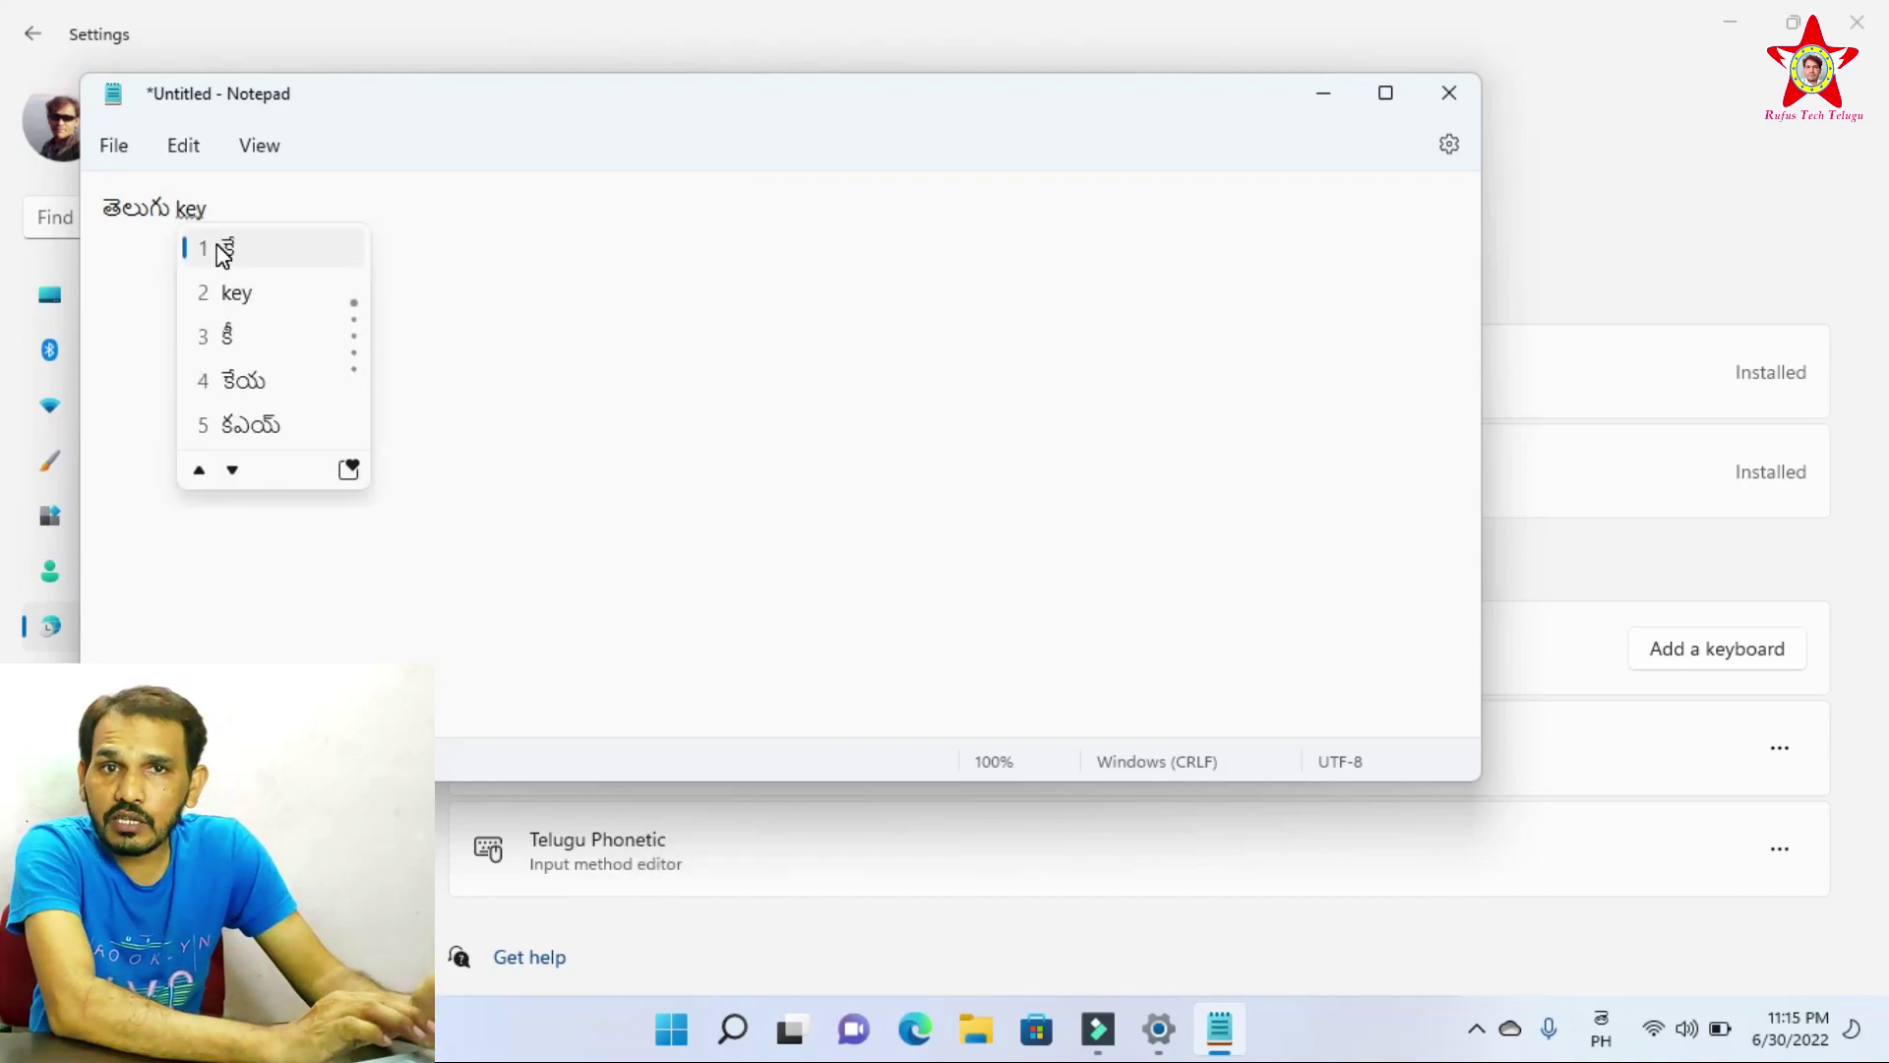
{"action": "left_click", "coordinate": [258, 330]}
{"action": "type", "text": "board"}
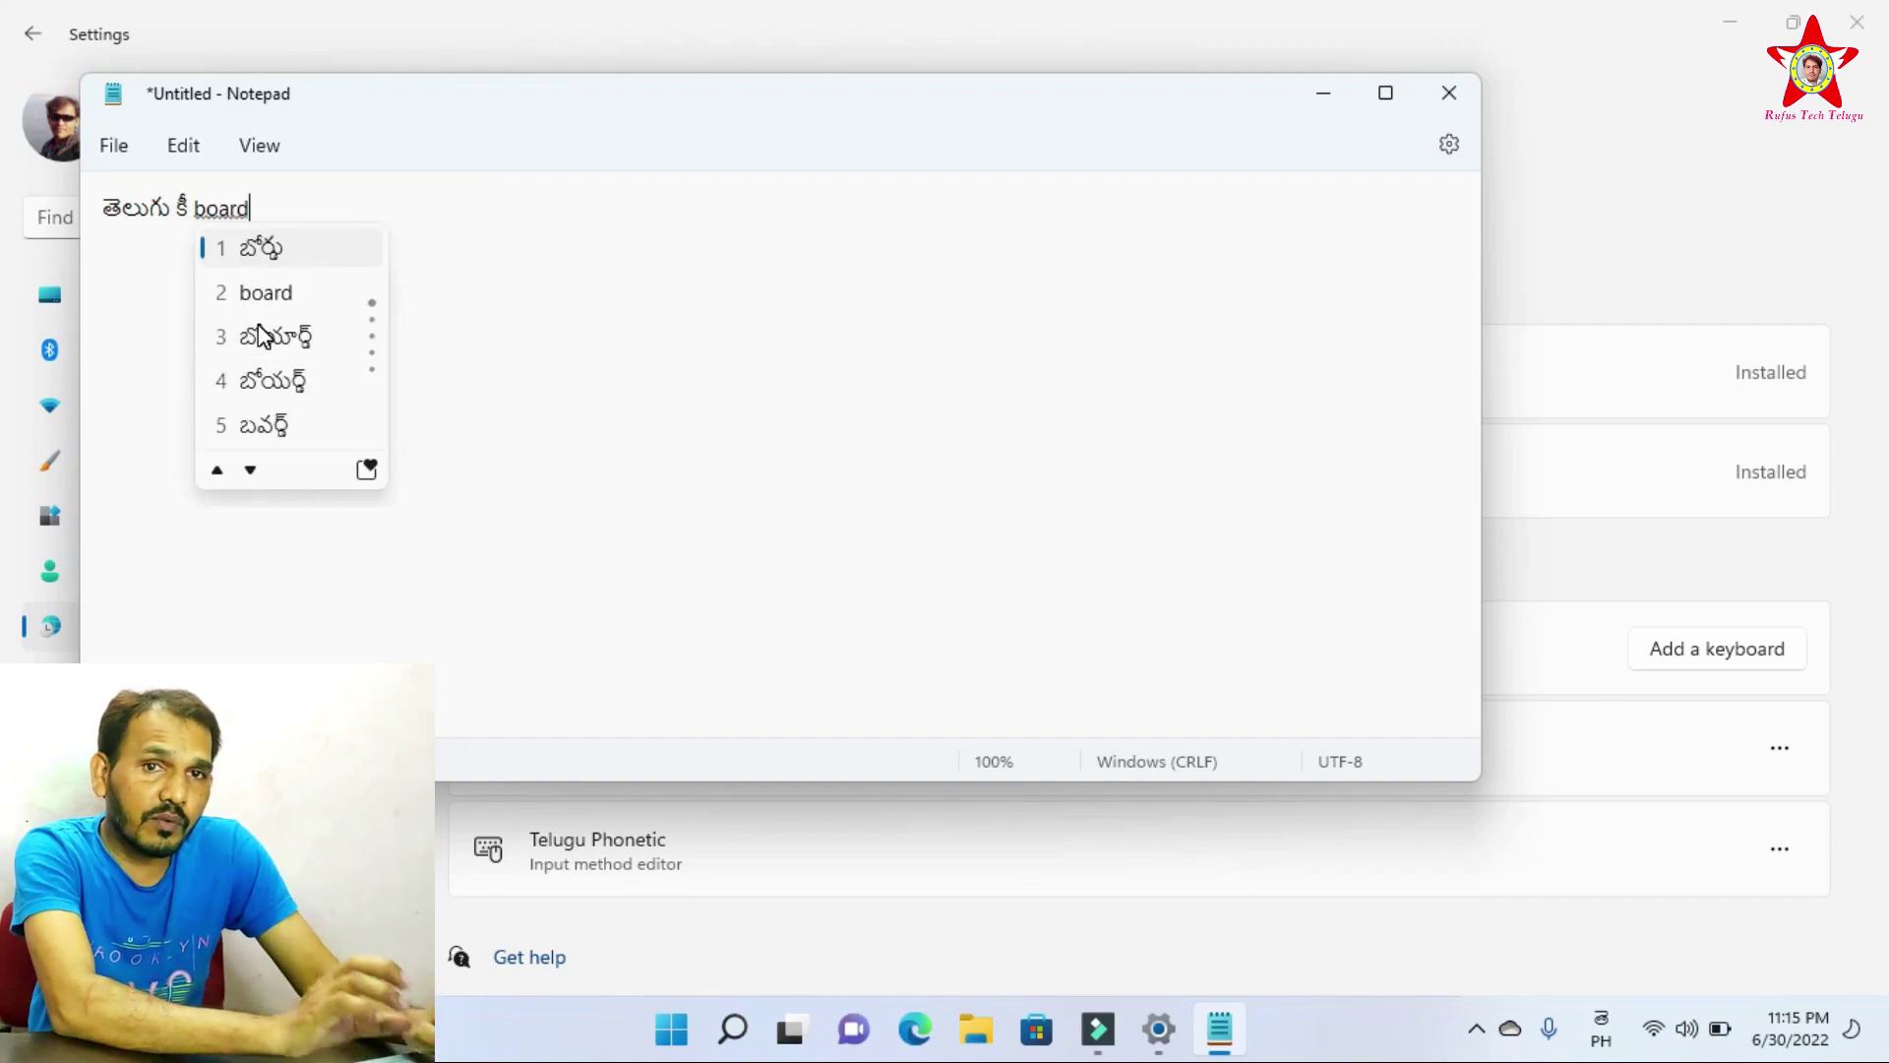
{"action": "left_click", "coordinate": [276, 252]}
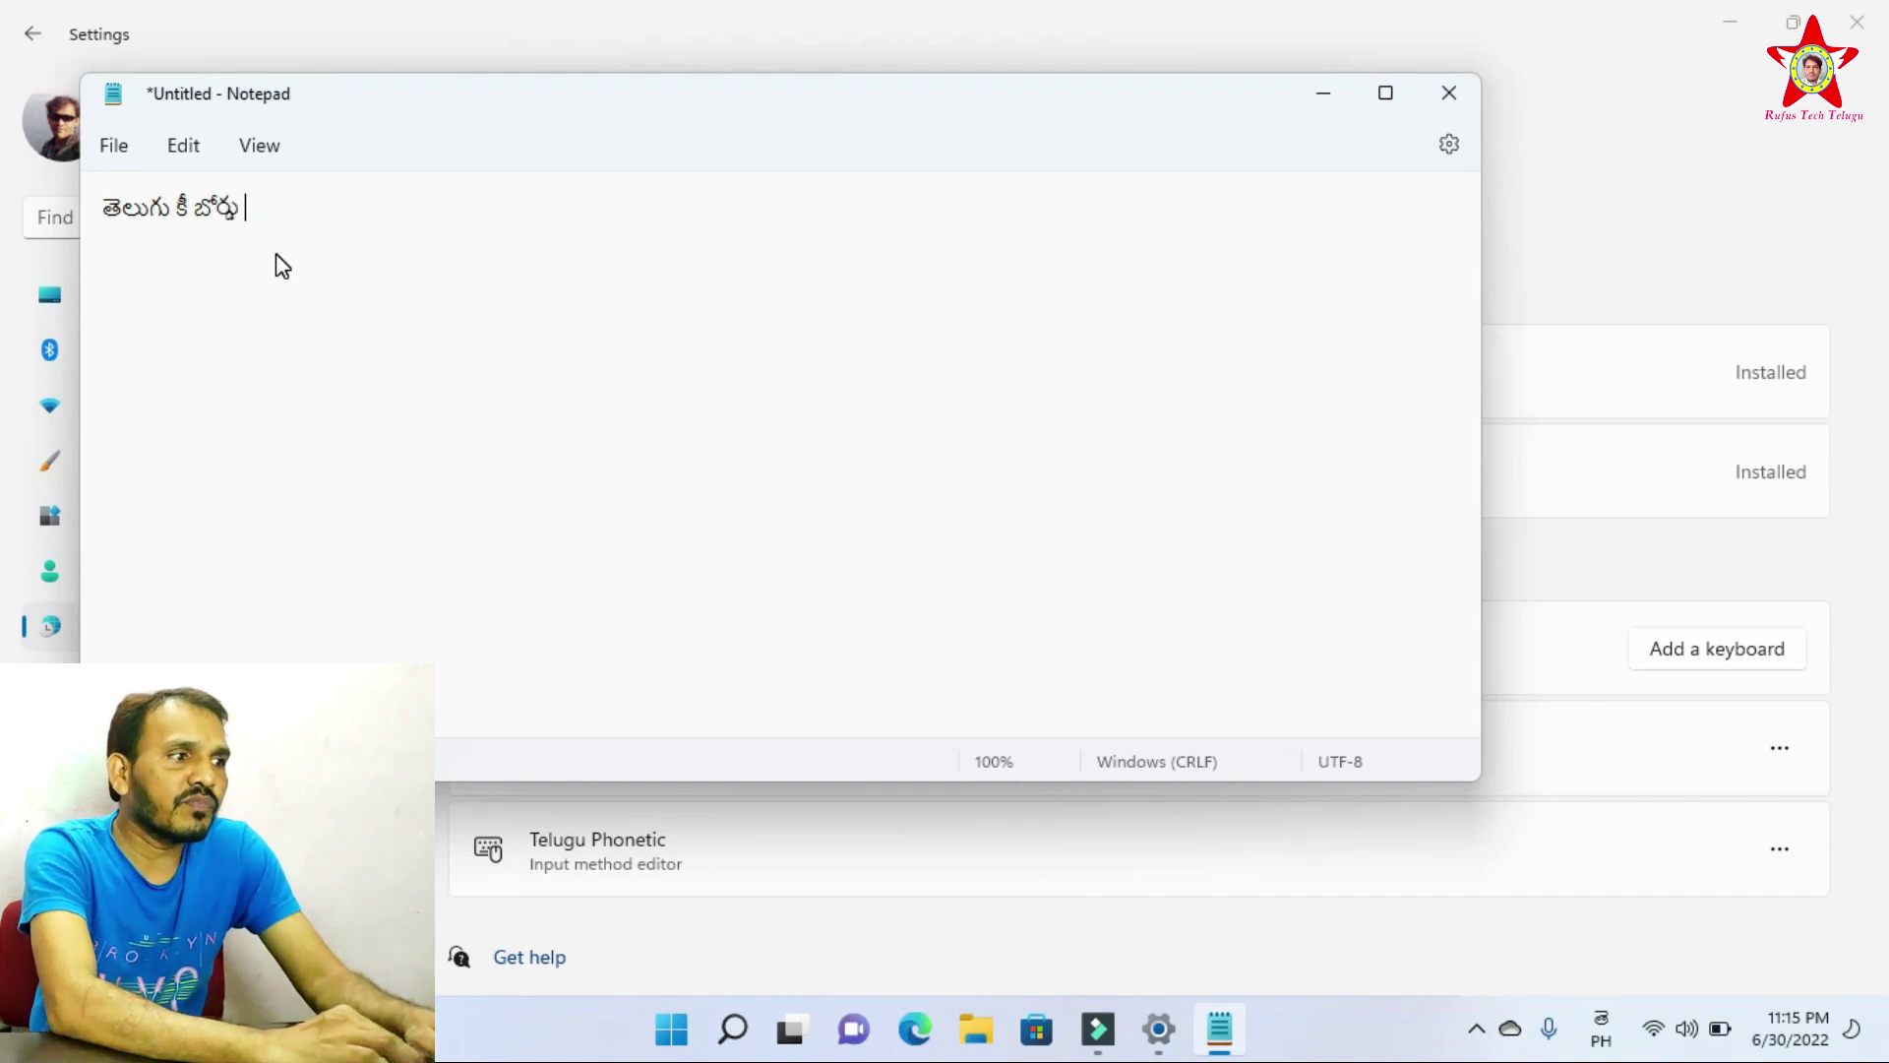
Continue the line with "విండోస్ 11 పిసి", choosing the Telugu suggestions for "windows" and "pc".
{"action": "type", "text": "window"}
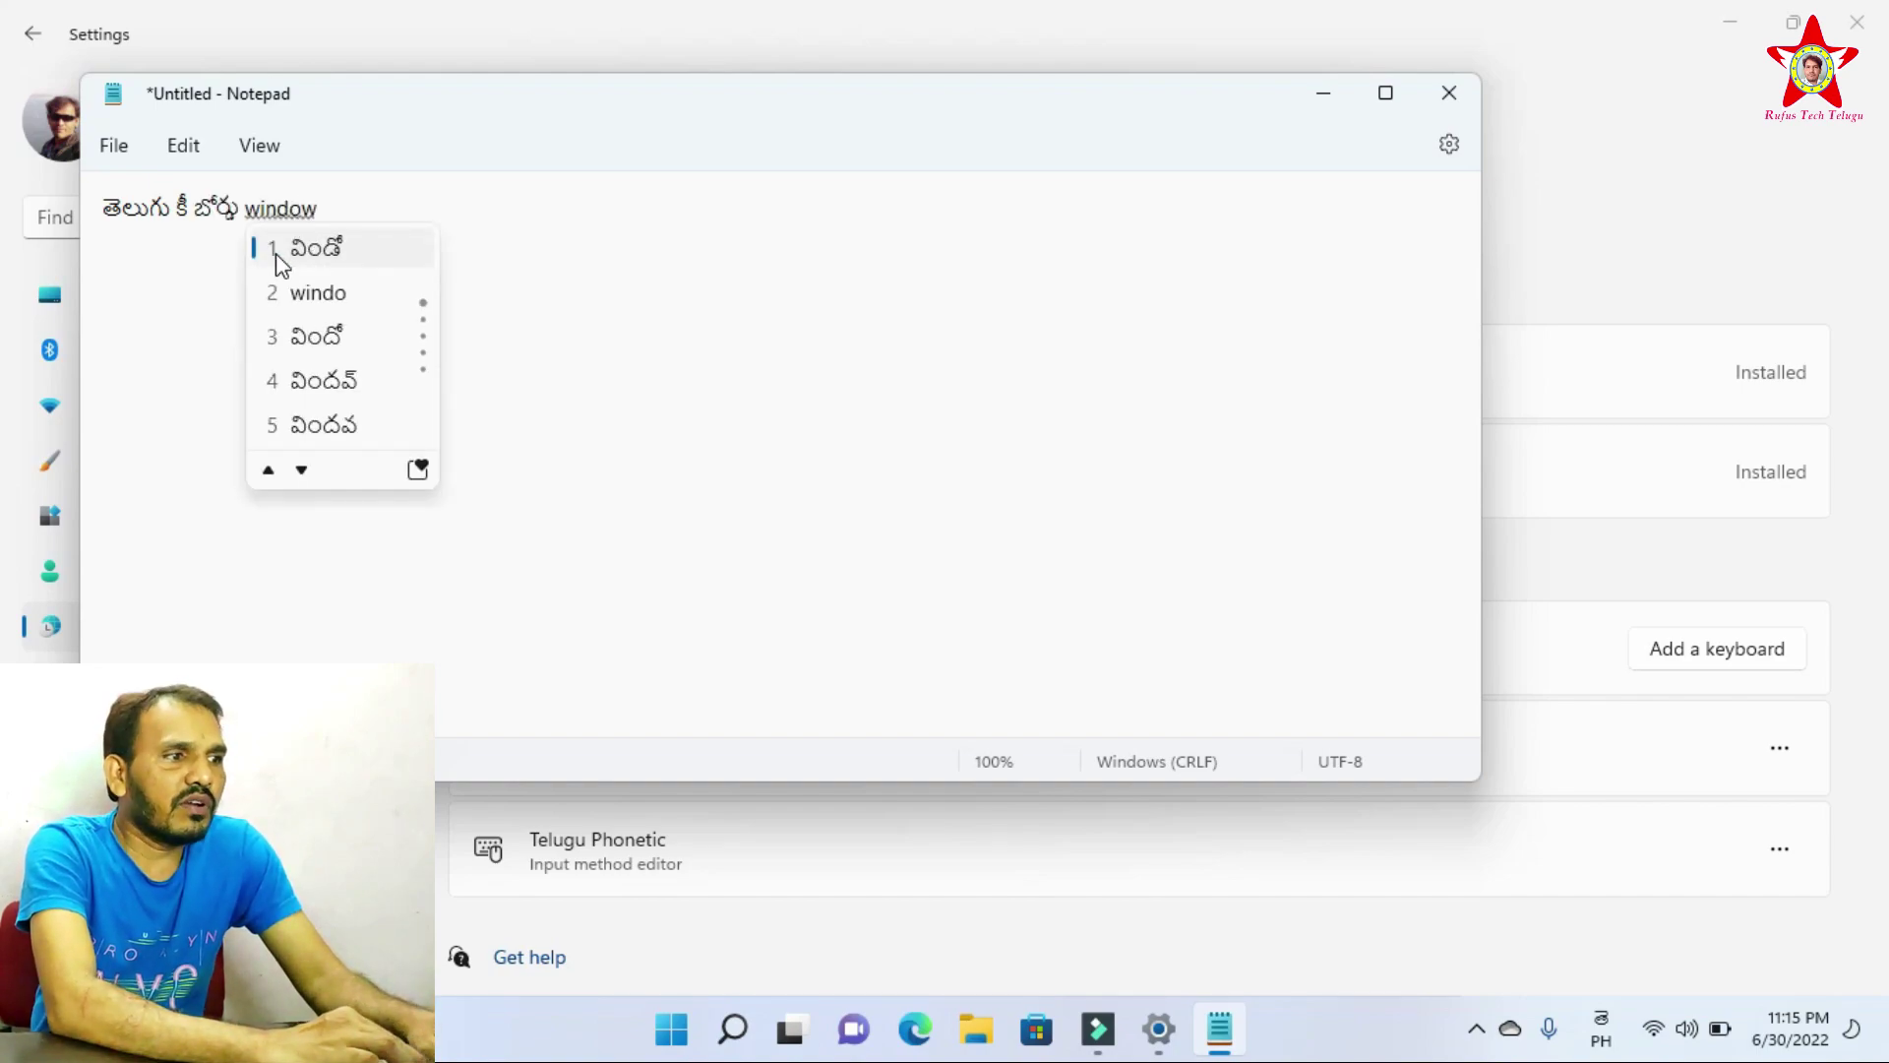
{"action": "type", "text": "s"}
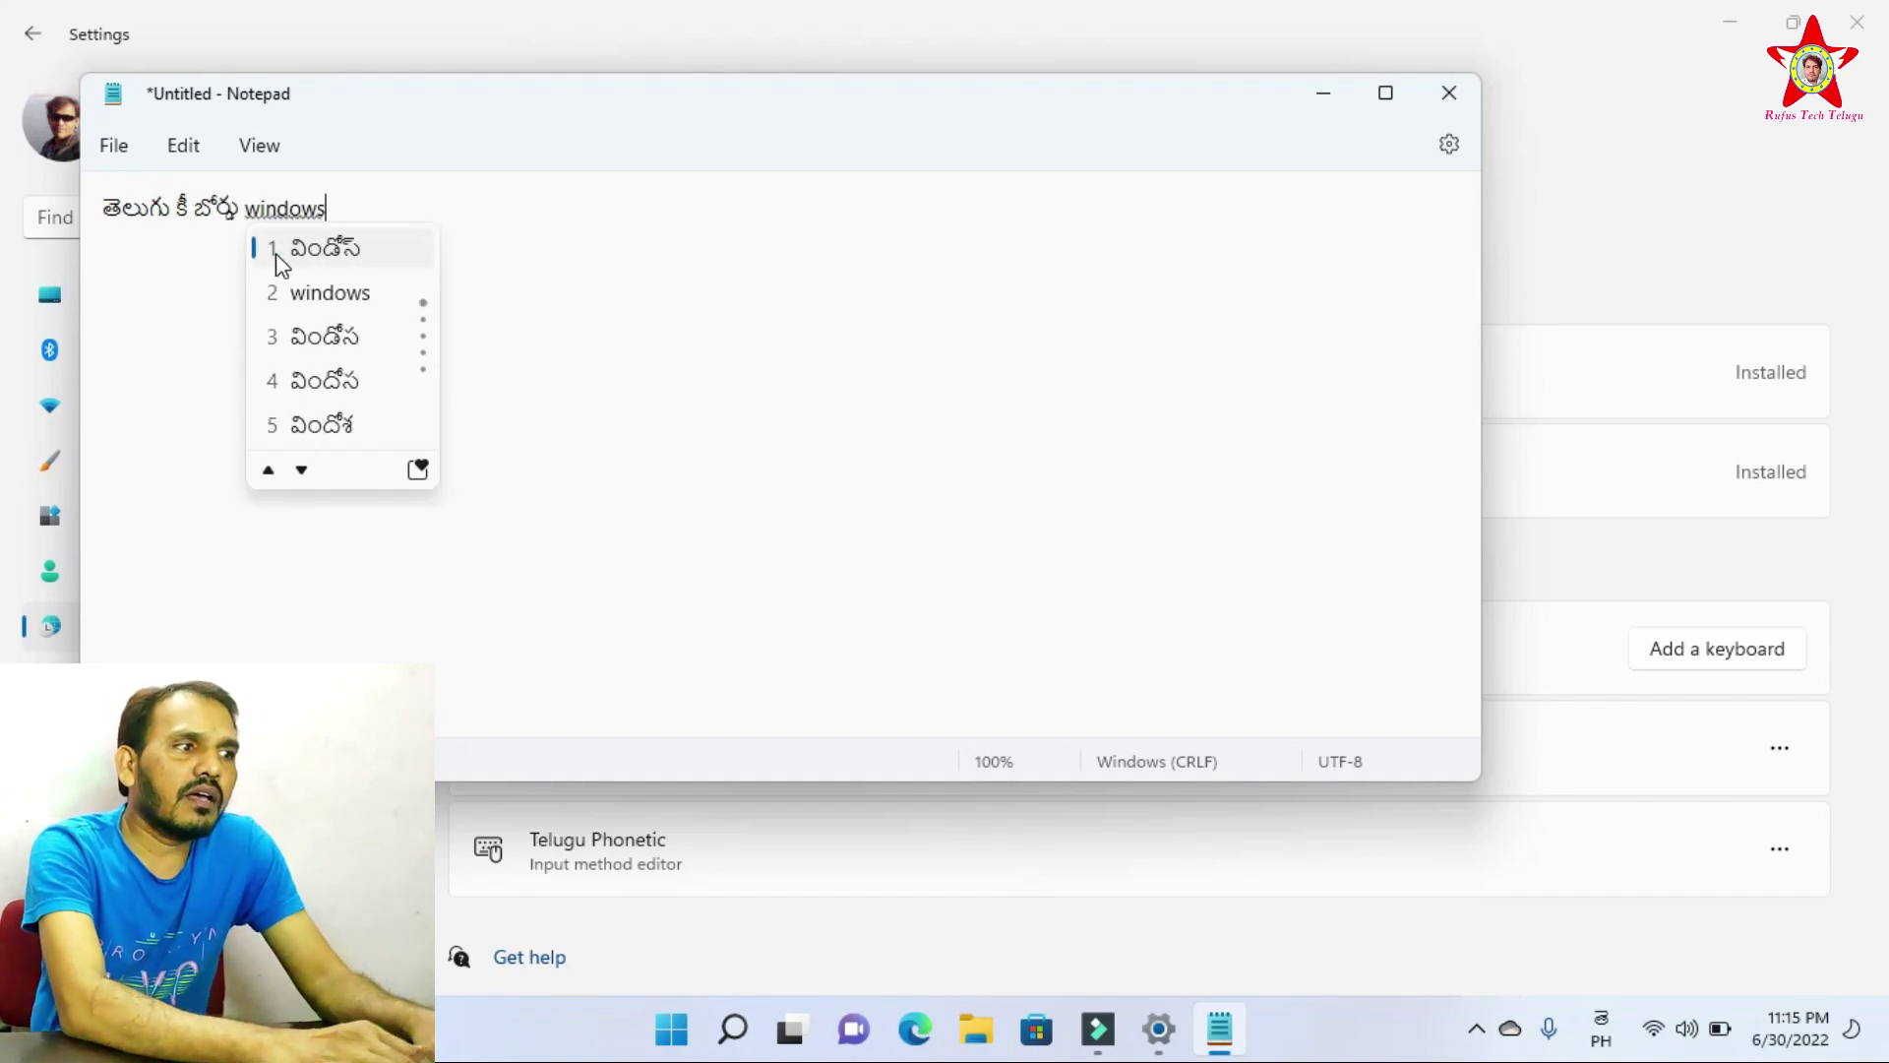
{"action": "left_click", "coordinate": [328, 248]}
{"action": "type", "text": "11 p"}
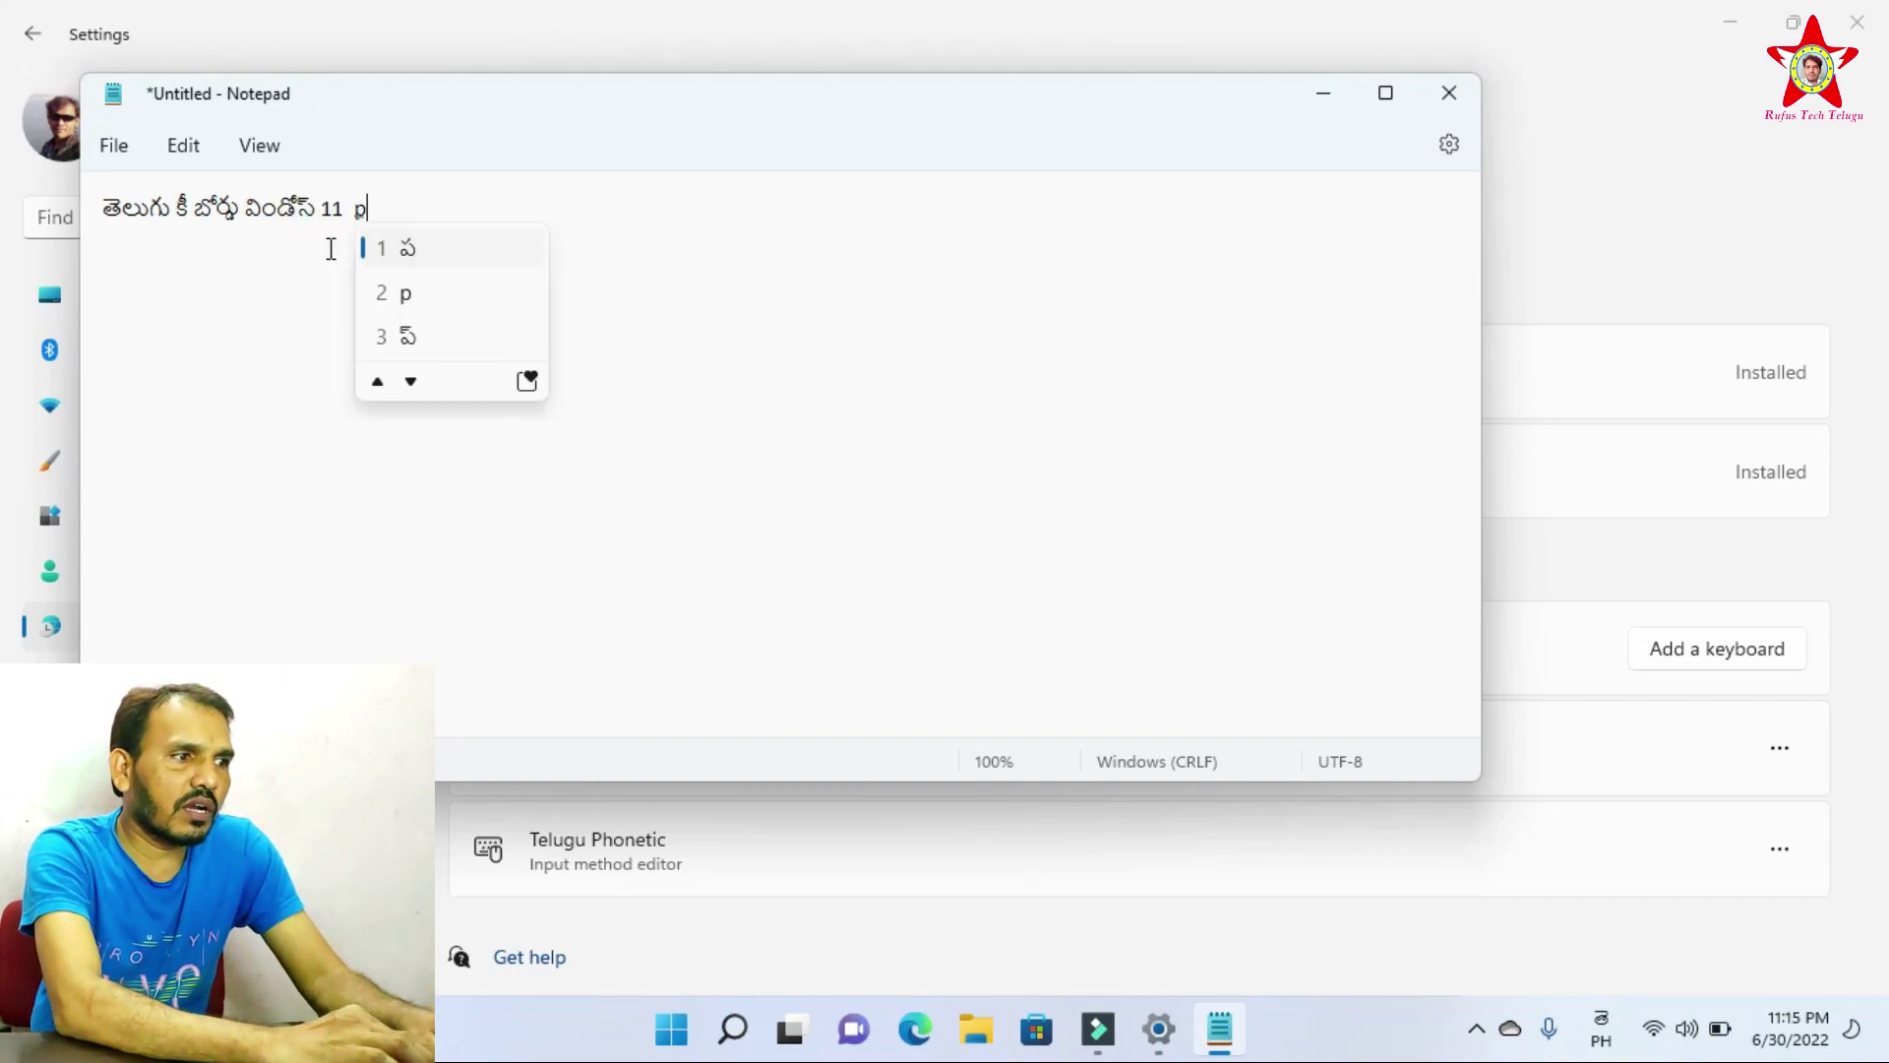
{"action": "type", "text": "c"}
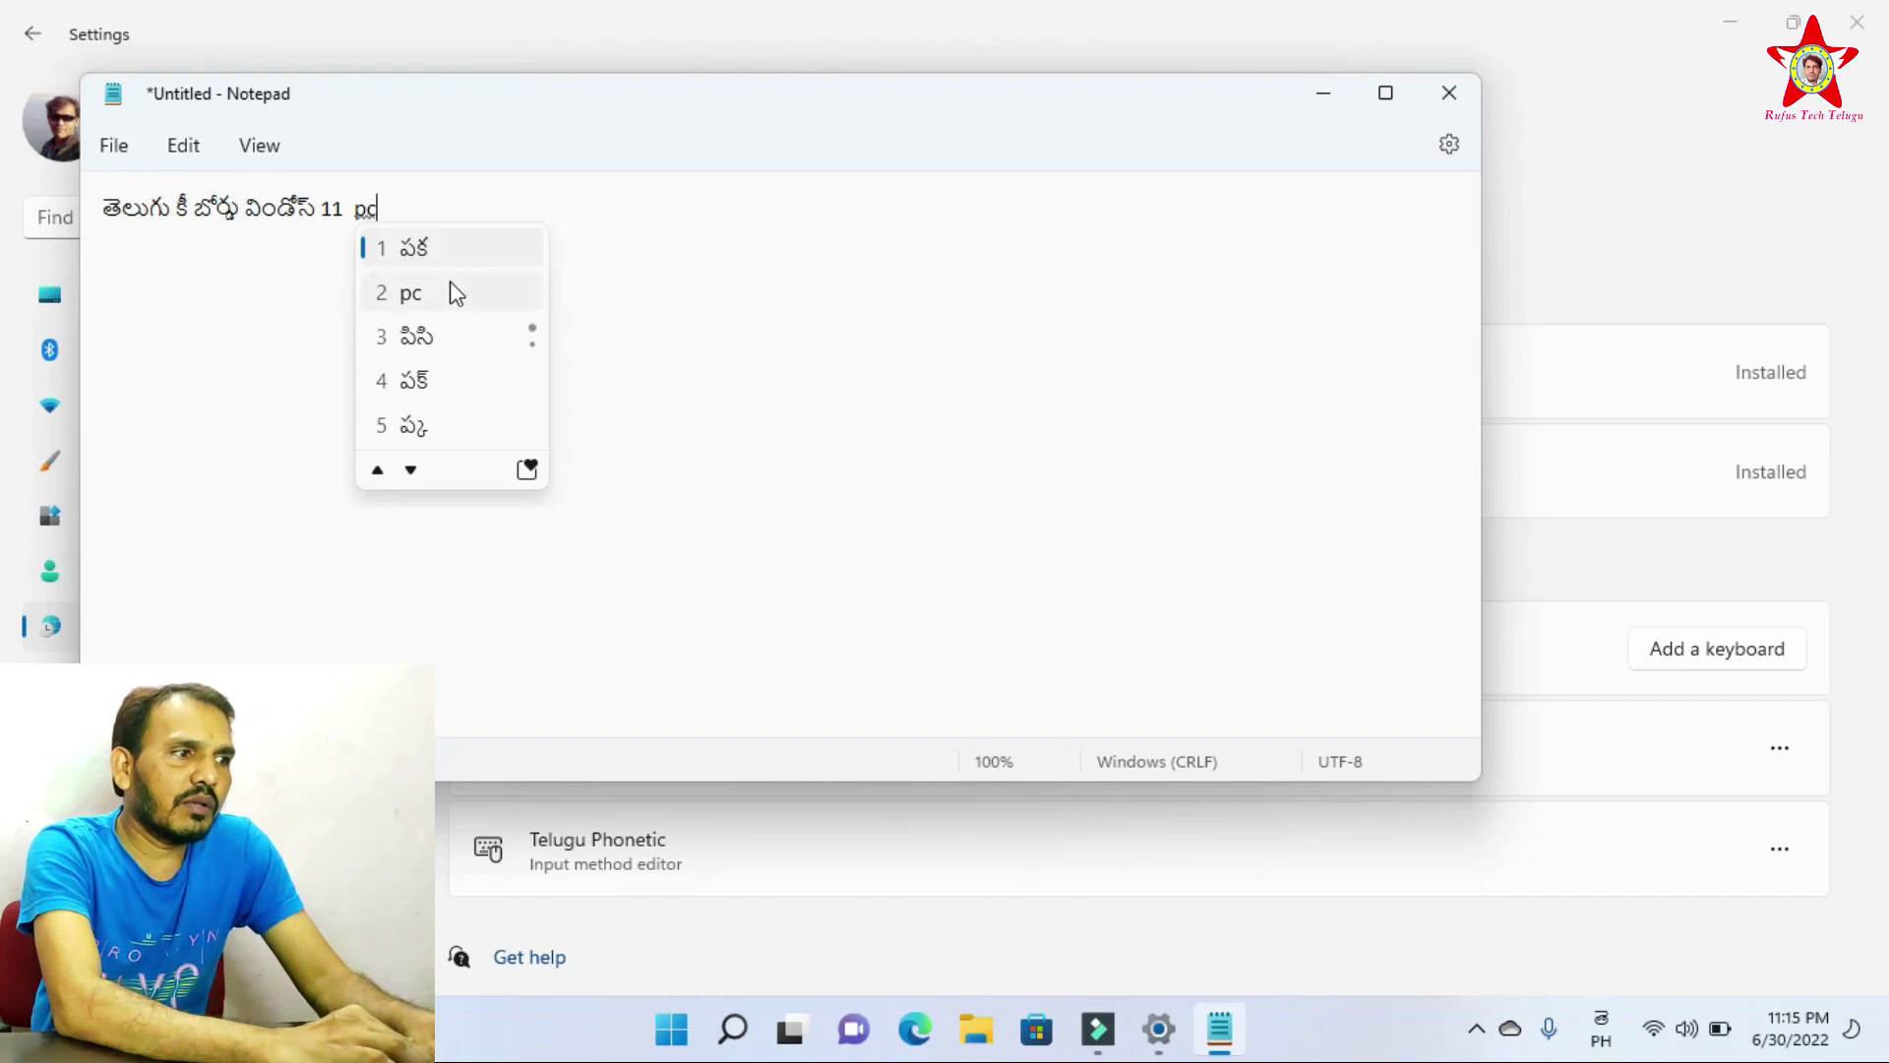
{"action": "left_click", "coordinate": [433, 336]}
Complete the sentence with "లో ఇన్స్టాల్ ఇలా చేయాలి" by spelling "lo", "instal", "ila" and "cheyaali" phonetically.
{"action": "type", "text": "lo"}
{"action": "key", "text": "space"}
{"action": "type", "text": "instal"}
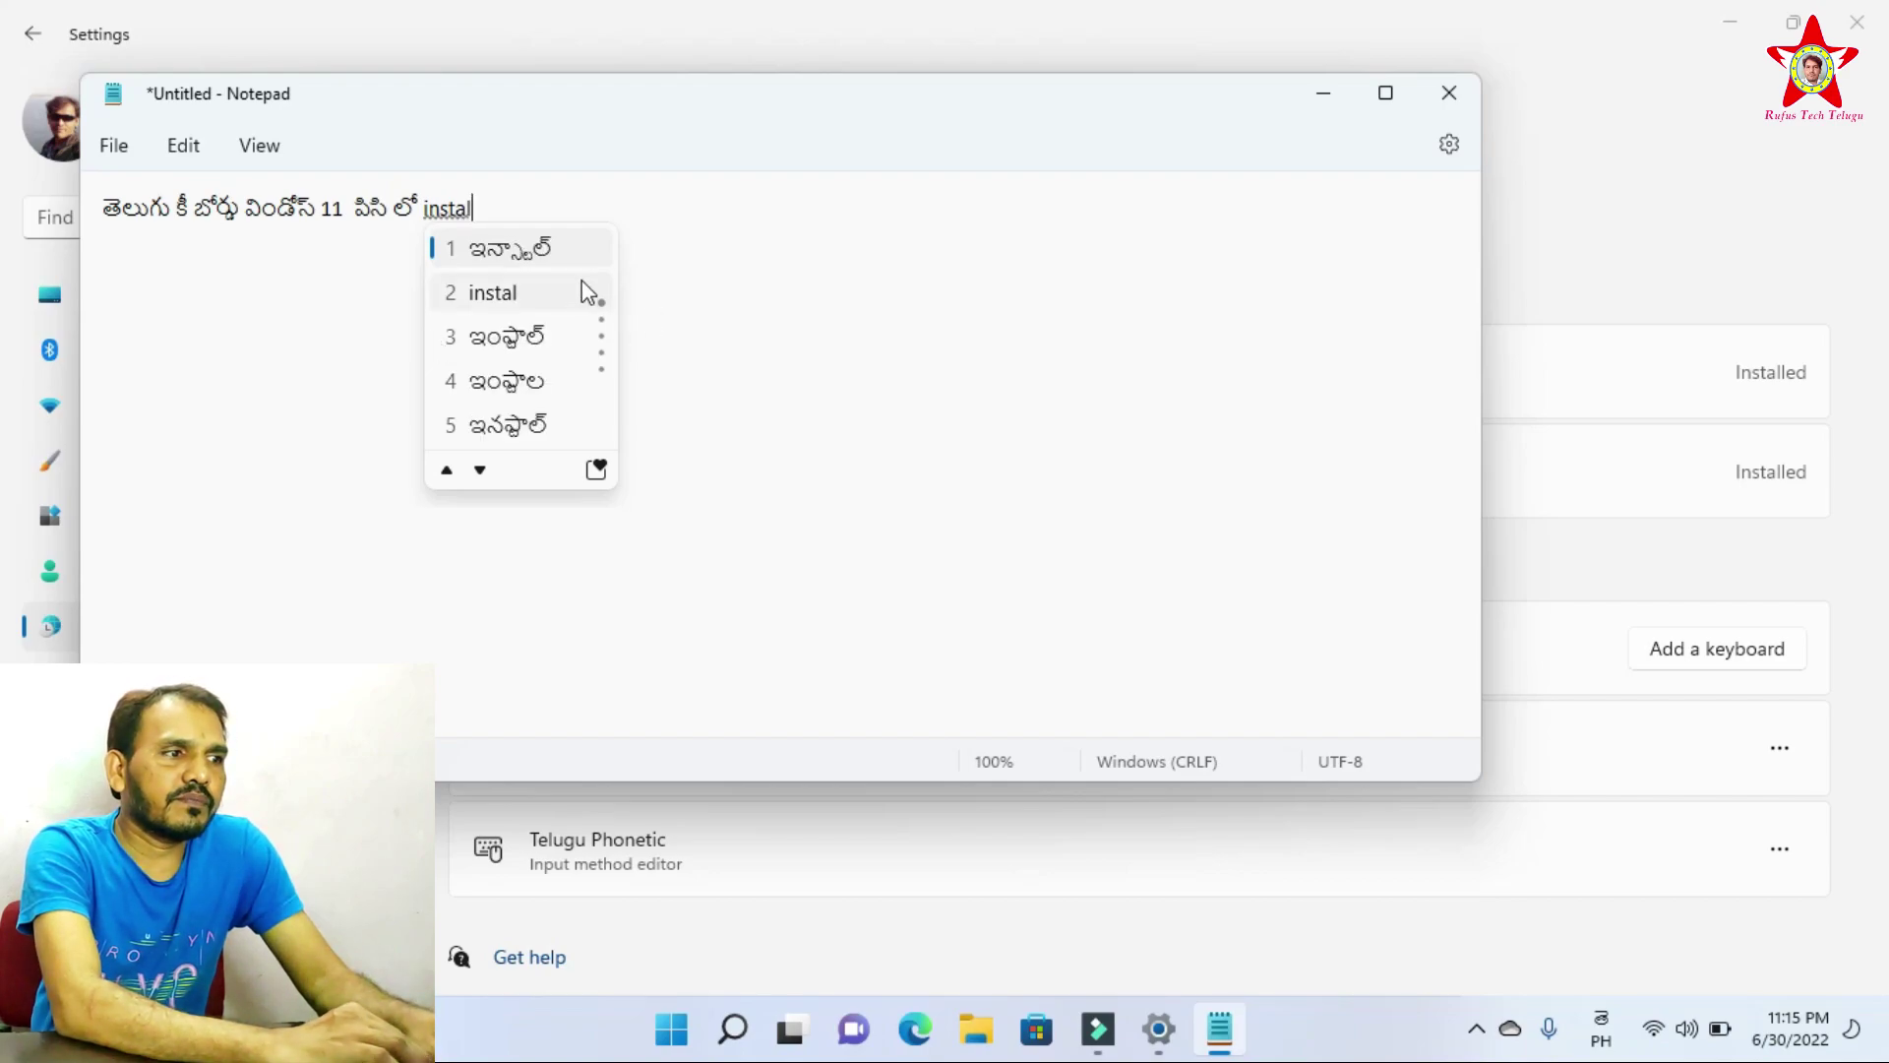
{"action": "left_click", "coordinate": [557, 260]}
{"action": "type", "text": "ila"}
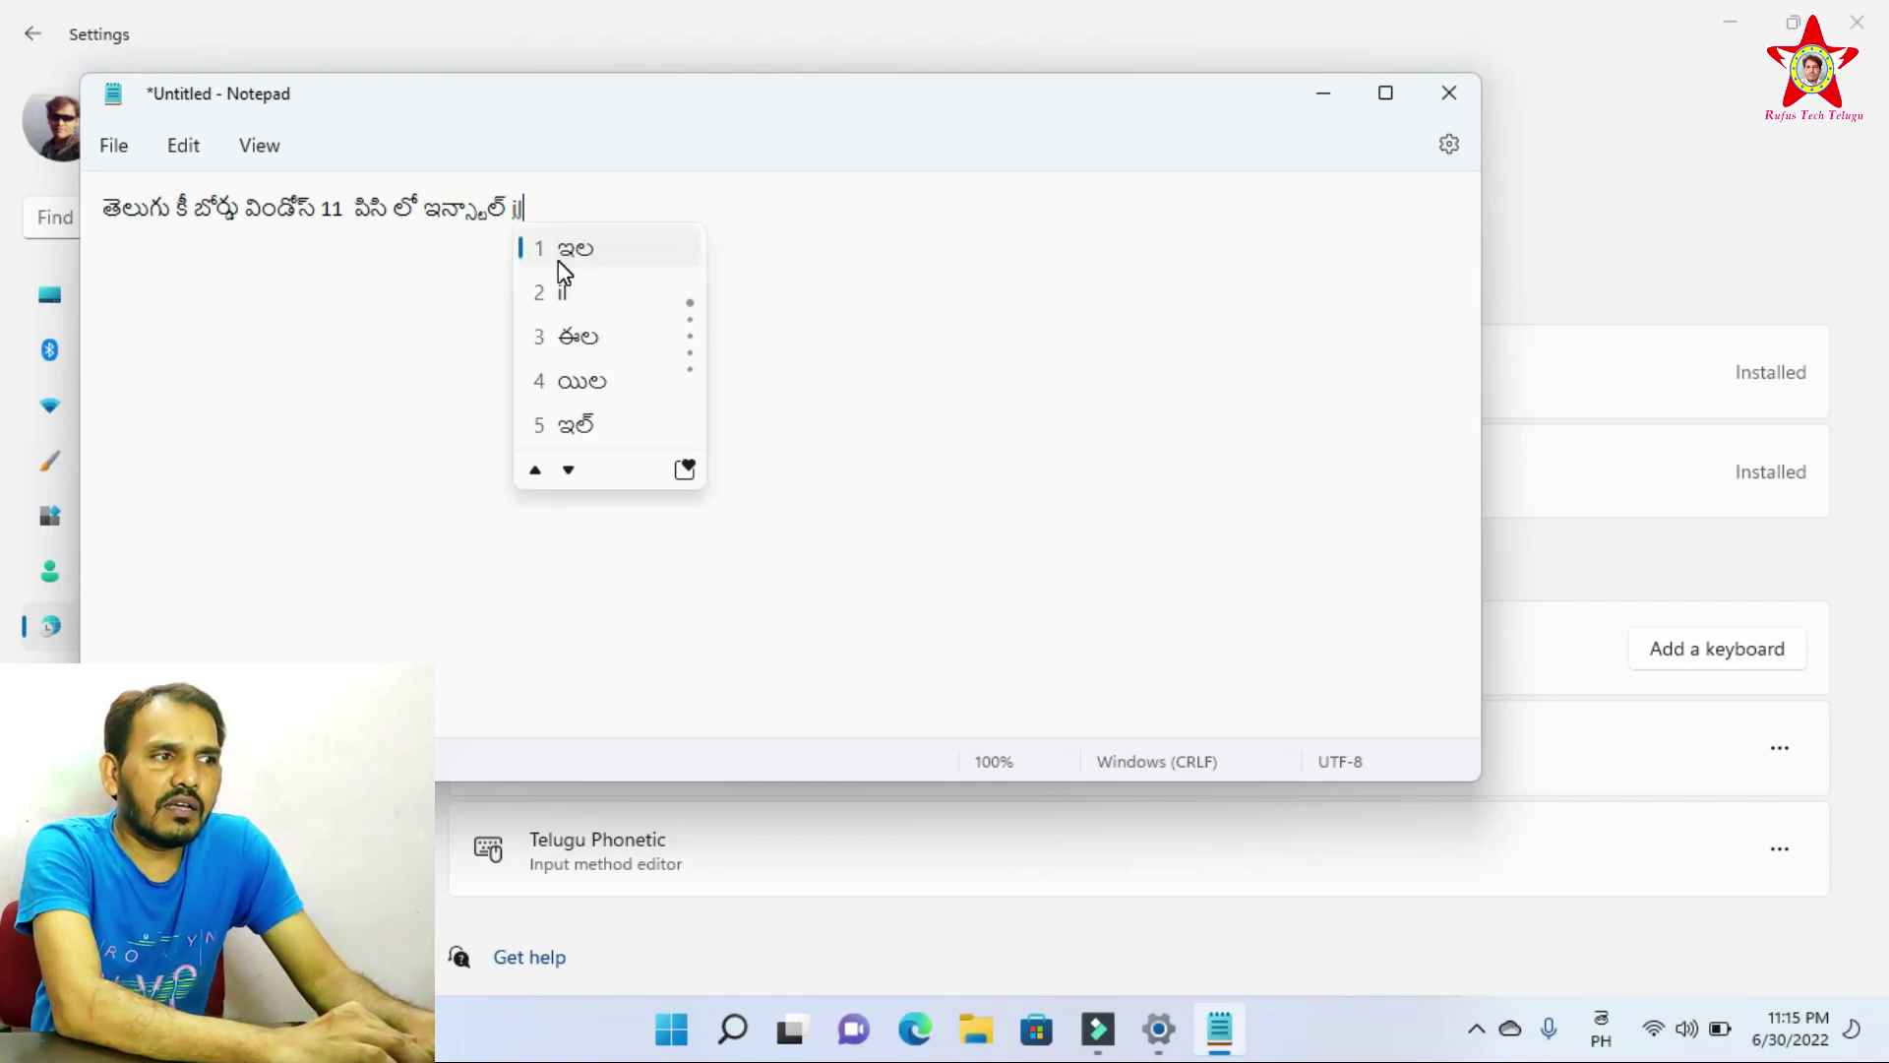
{"action": "key", "text": "space"}
{"action": "type", "text": "cheyaali"}
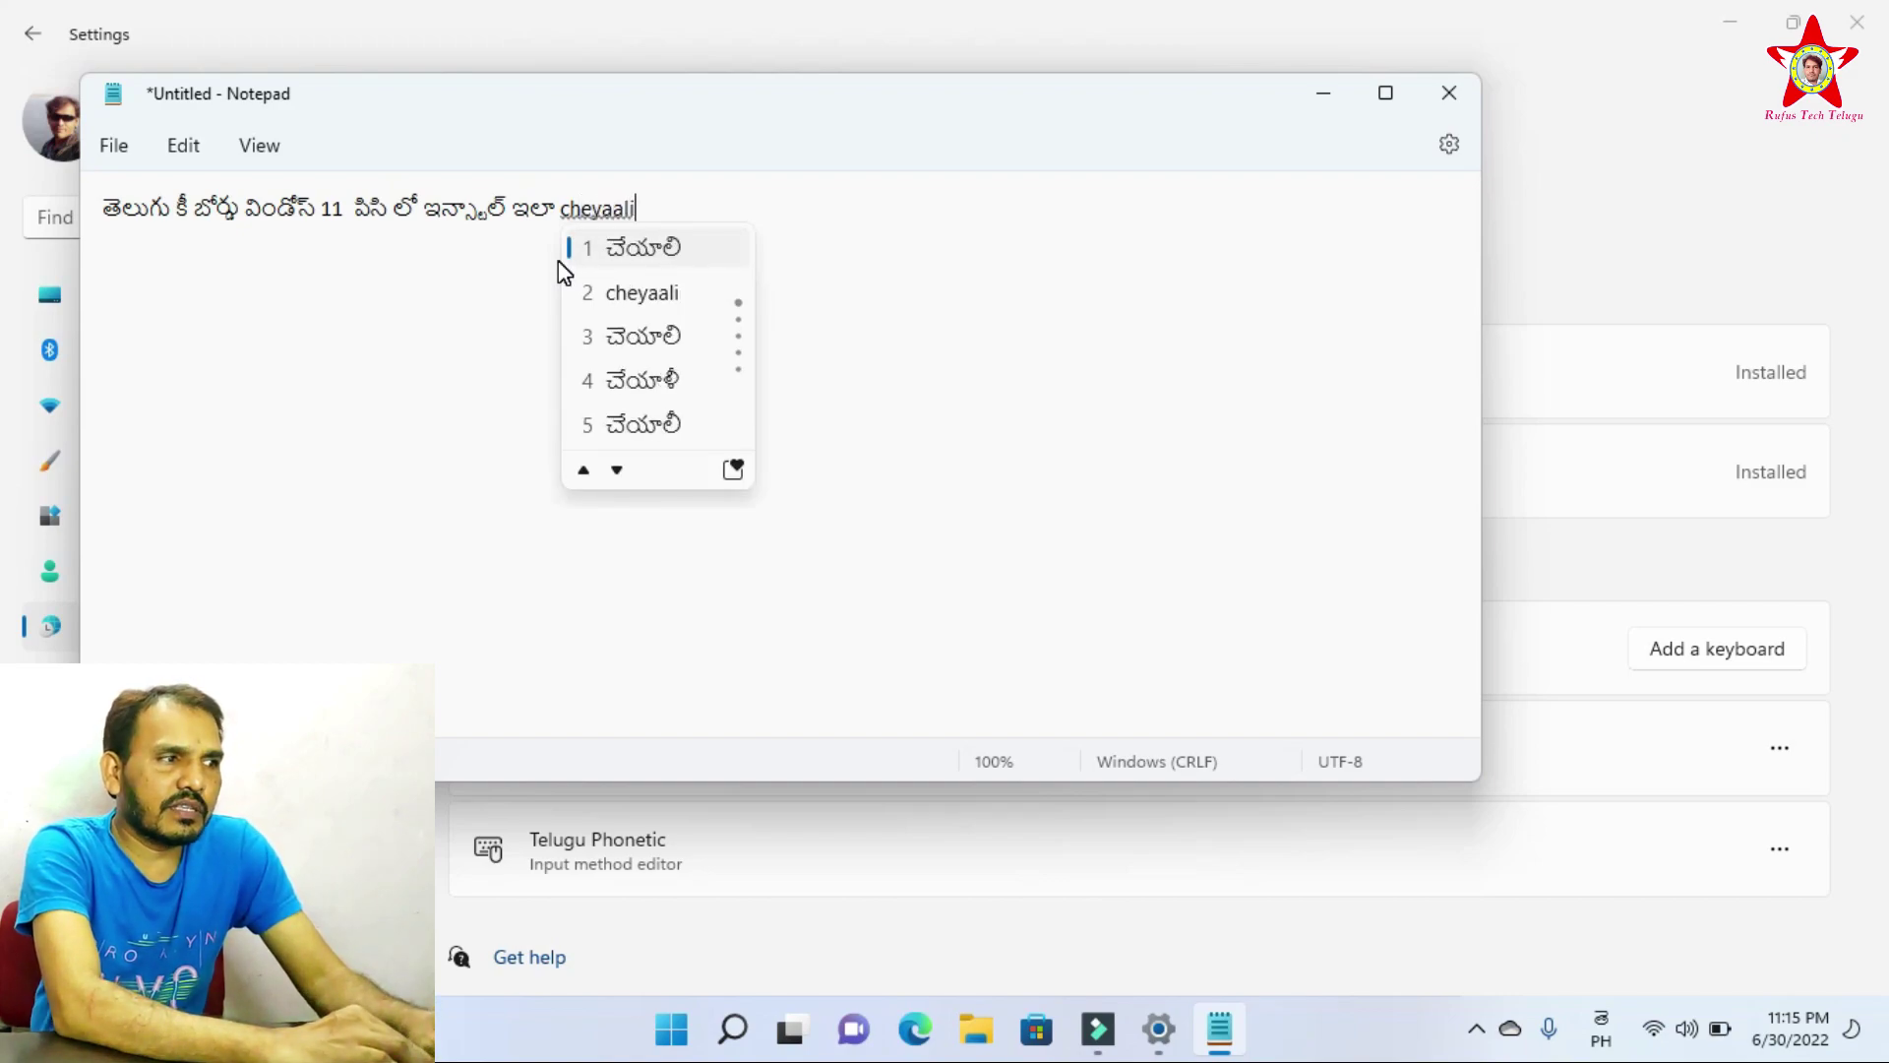
{"action": "left_click", "coordinate": [639, 249]}
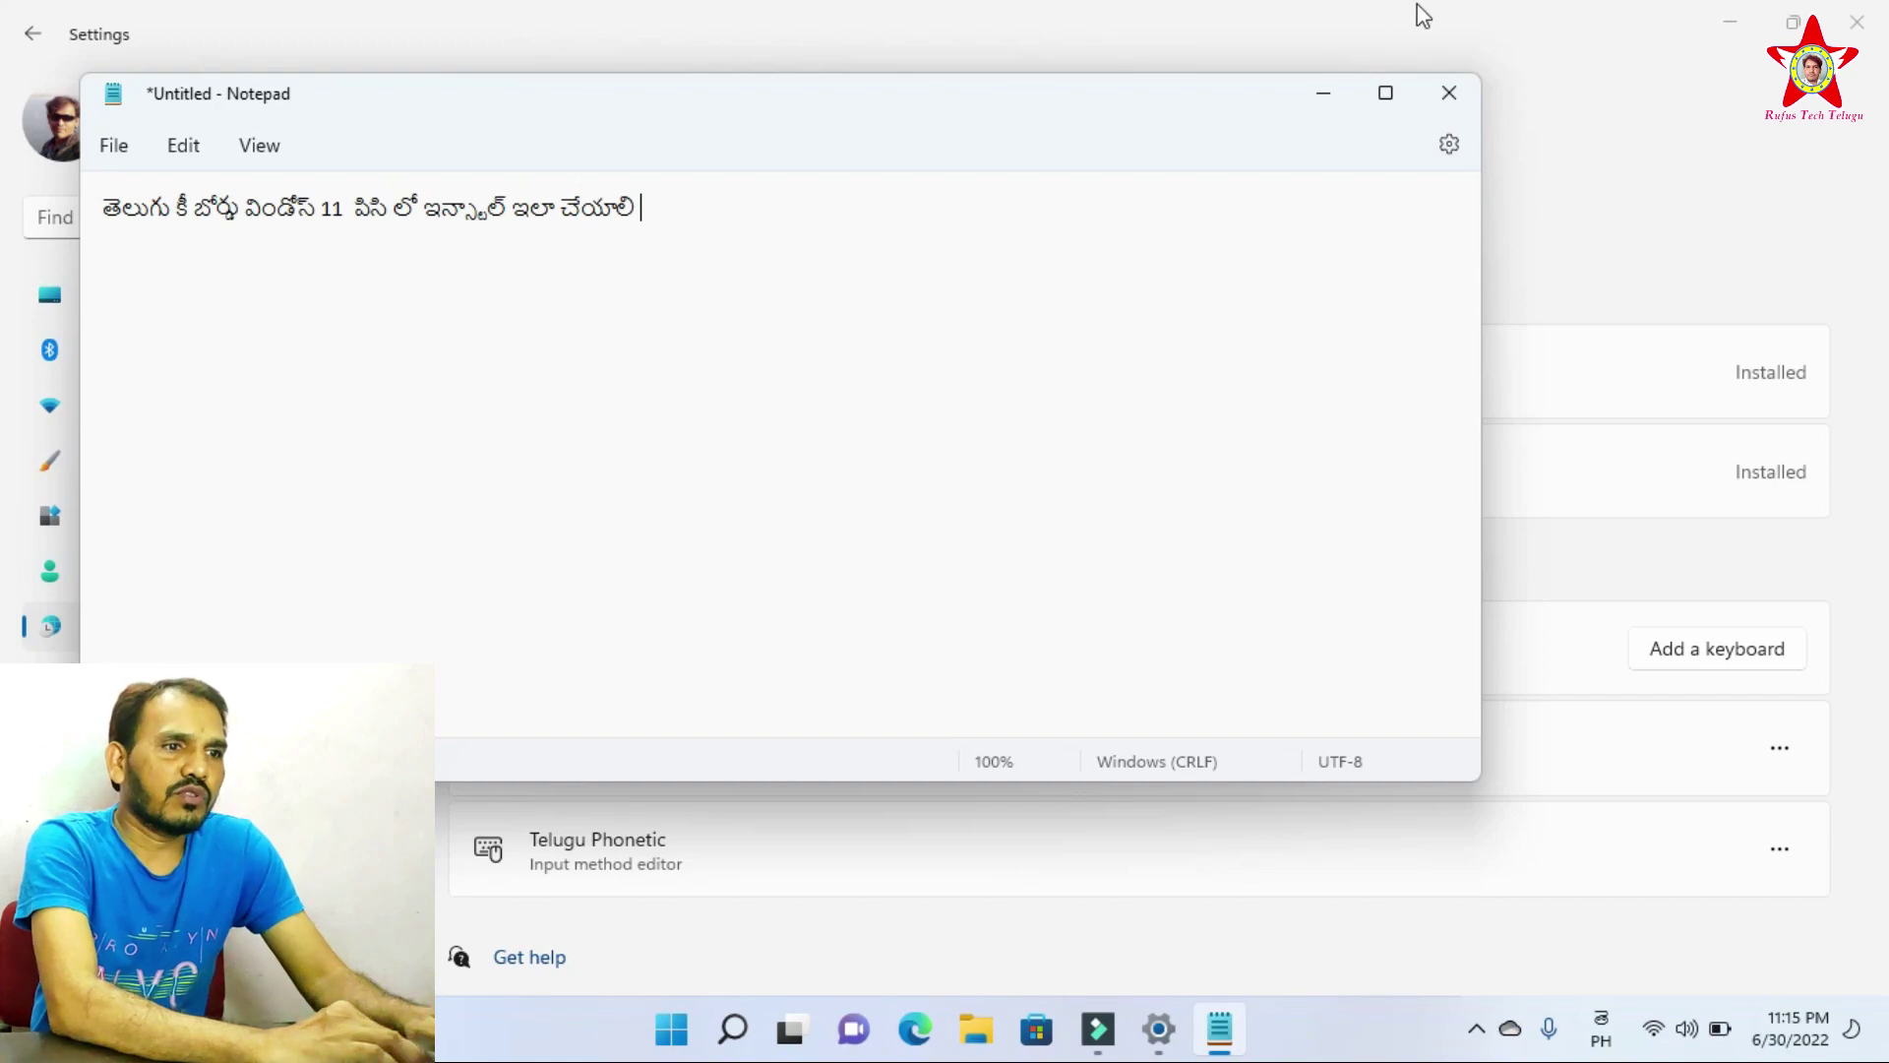
Minimize Notepad to check the list of available keyboard layouts, and return to the Notepad document.
{"action": "left_click", "coordinate": [1323, 93]}
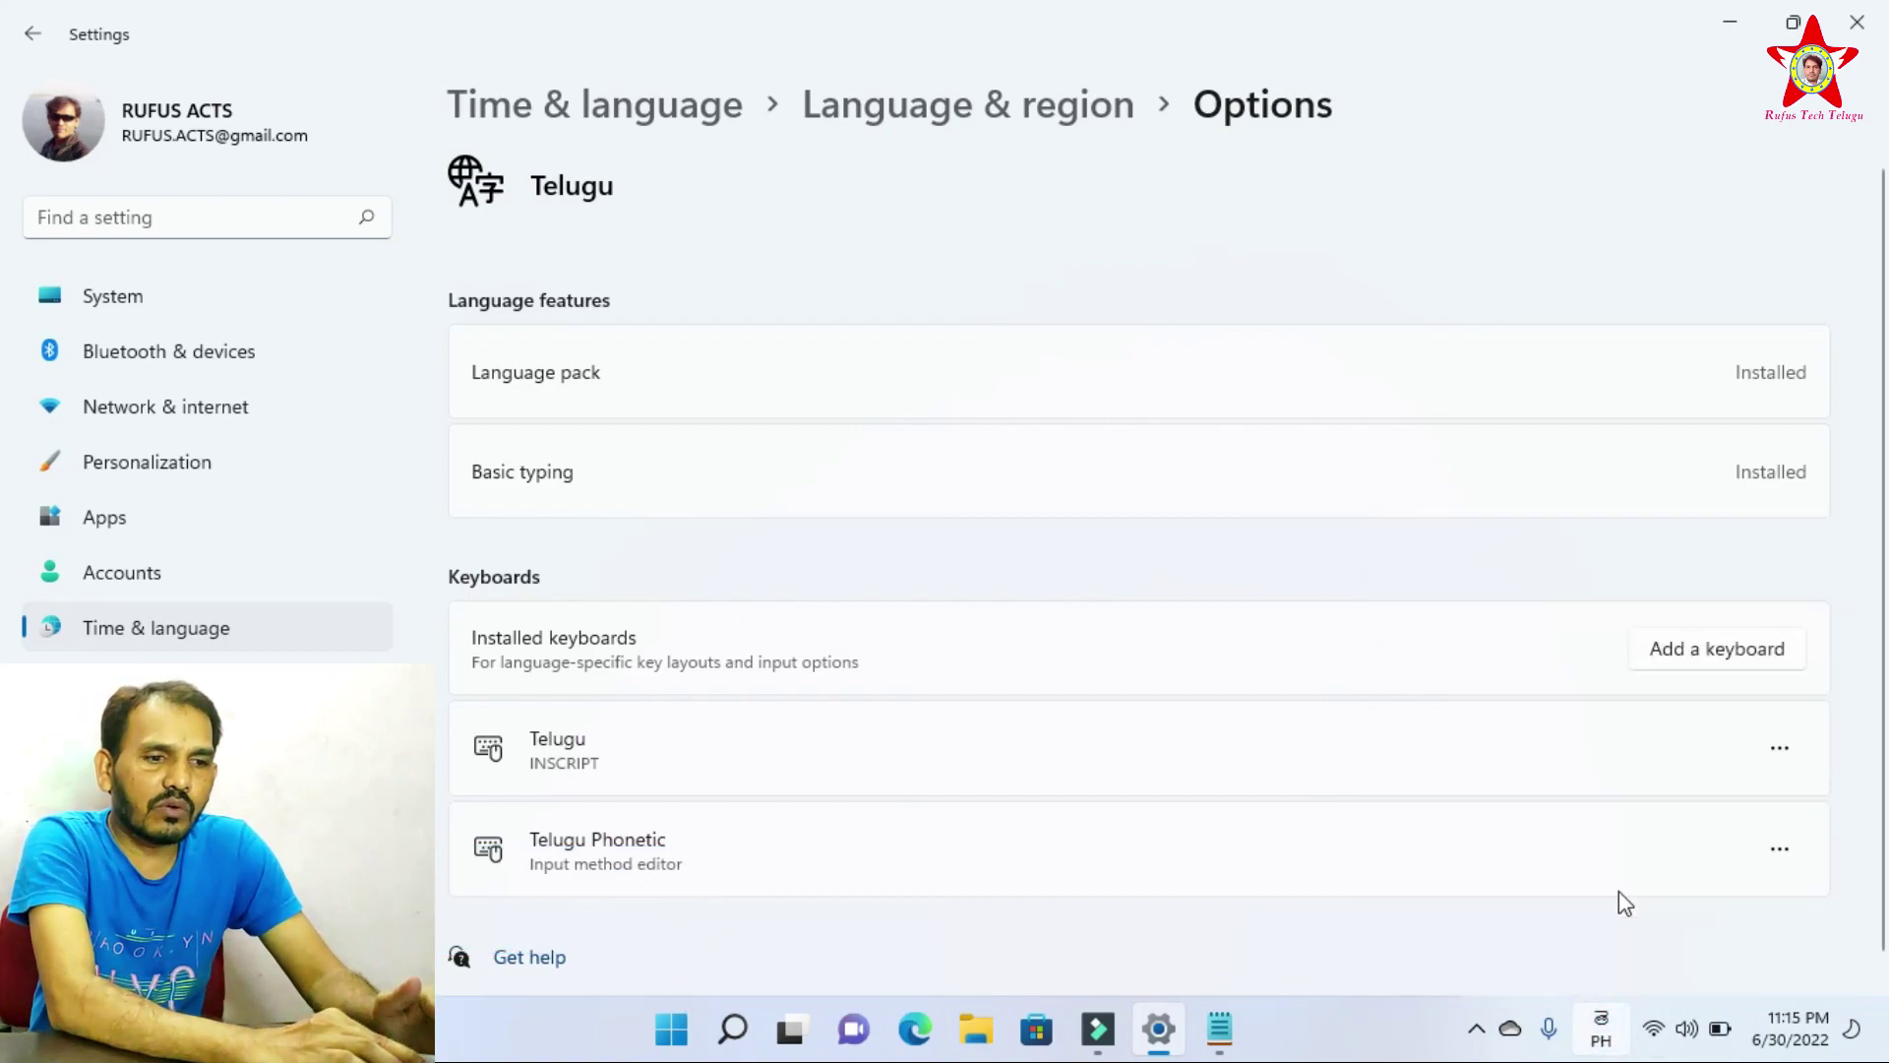
{"action": "left_click", "coordinate": [1609, 1024]}
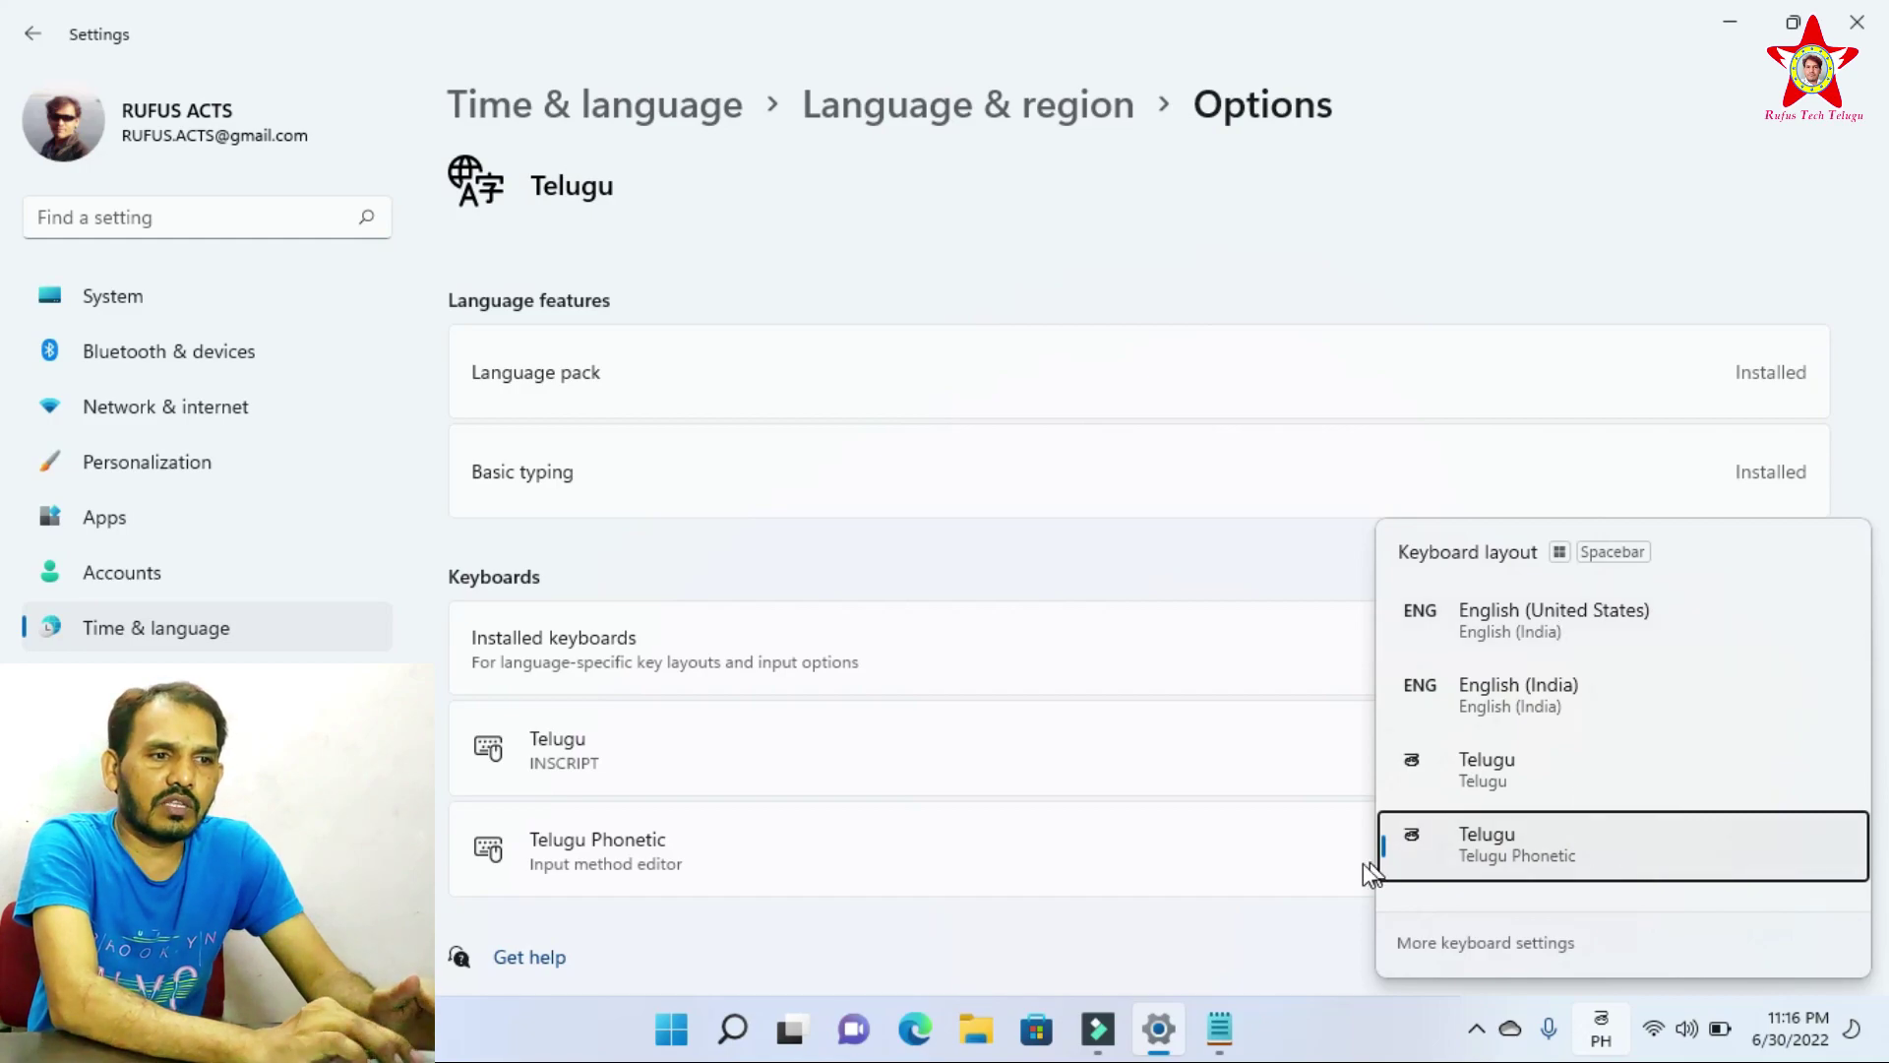
{"action": "left_click", "coordinate": [1223, 1031]}
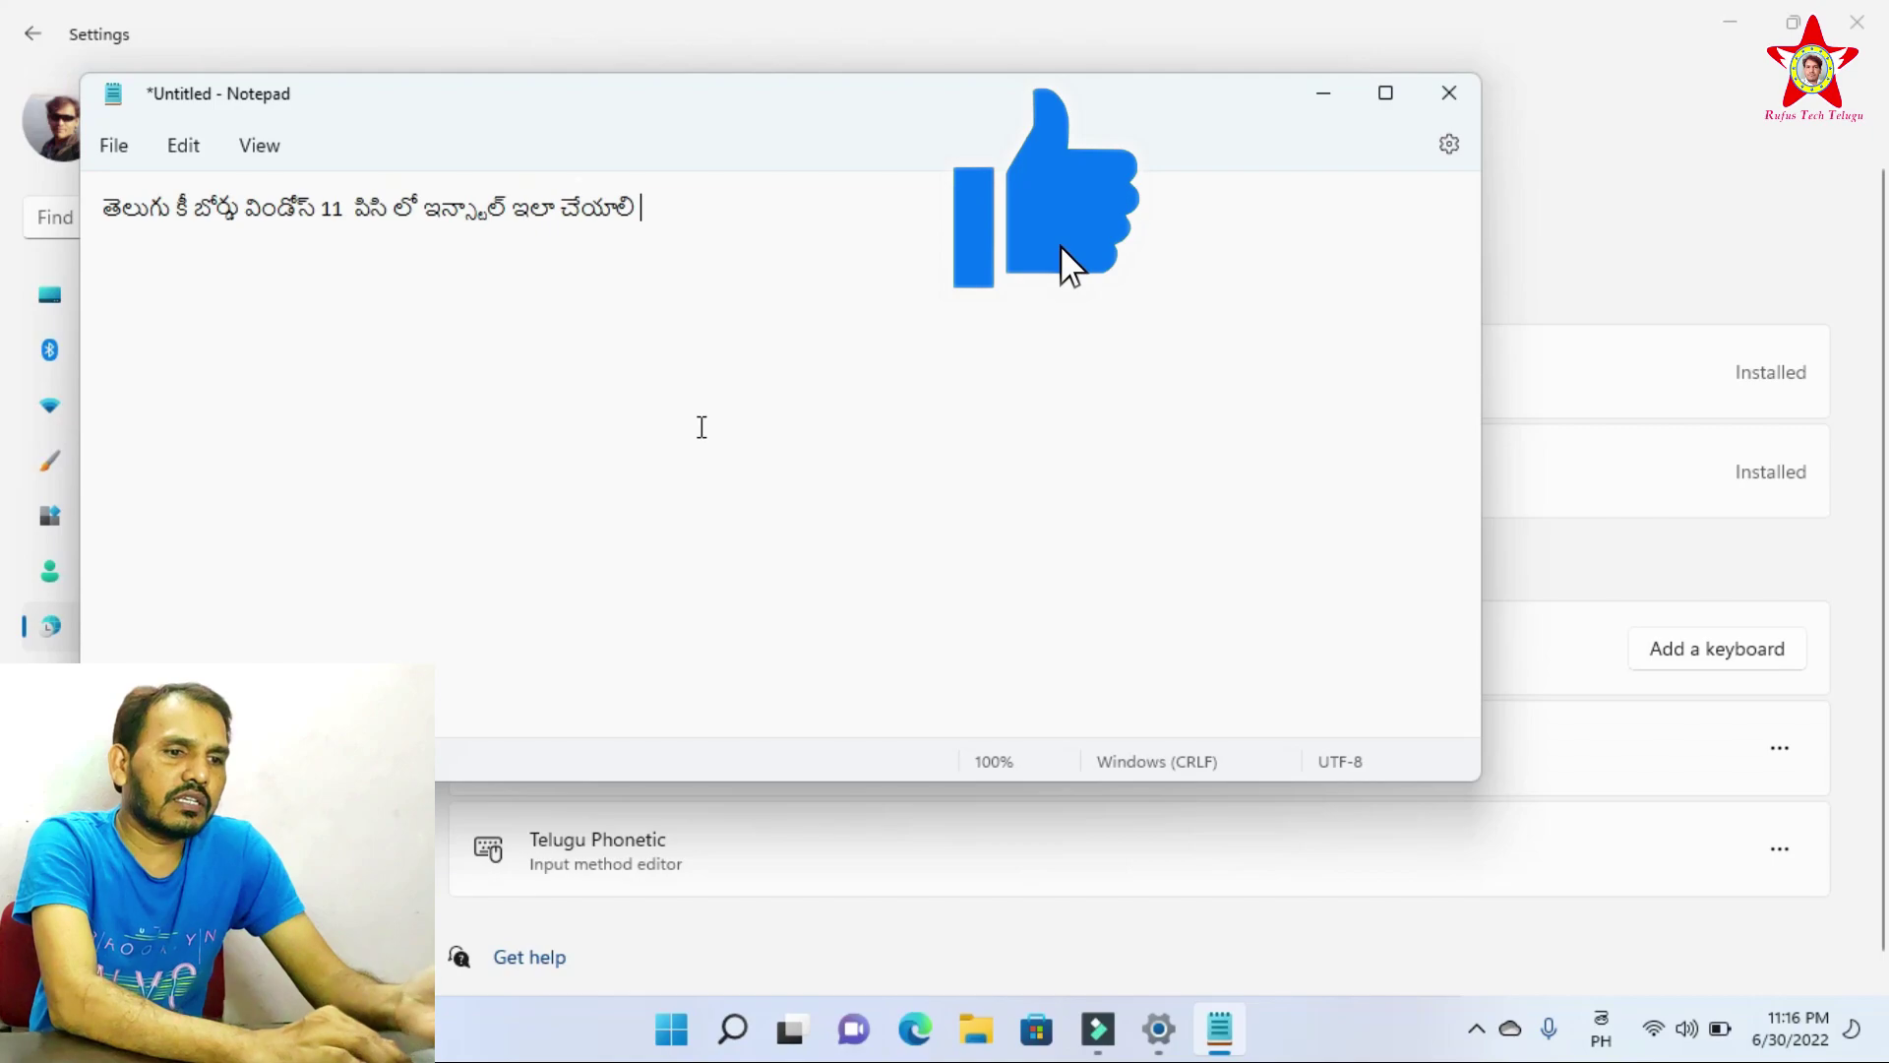